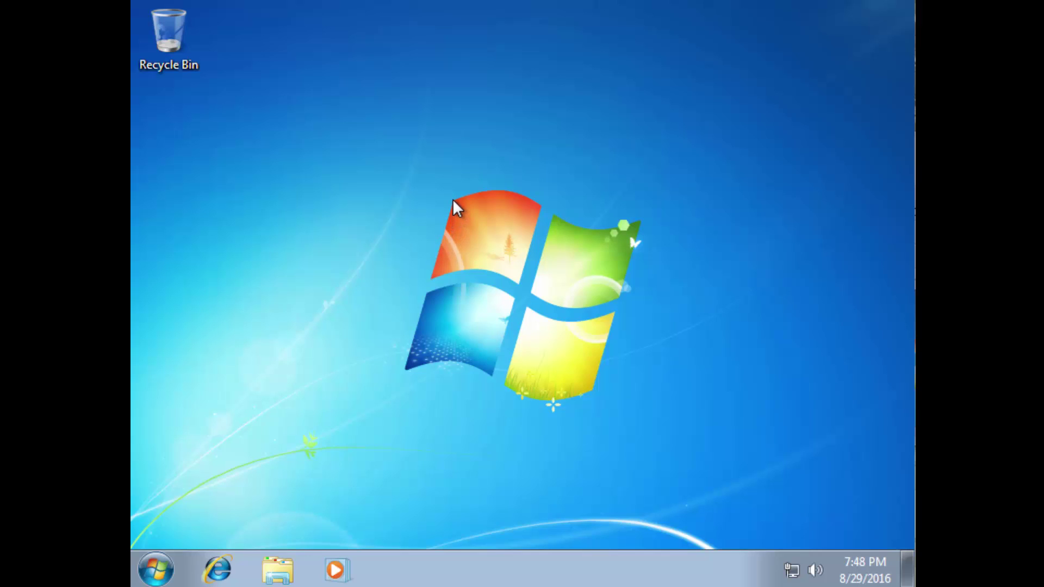
{"action": "left_click_drag", "start_coordinate": [406, 365], "coordinate": [414, 190]}
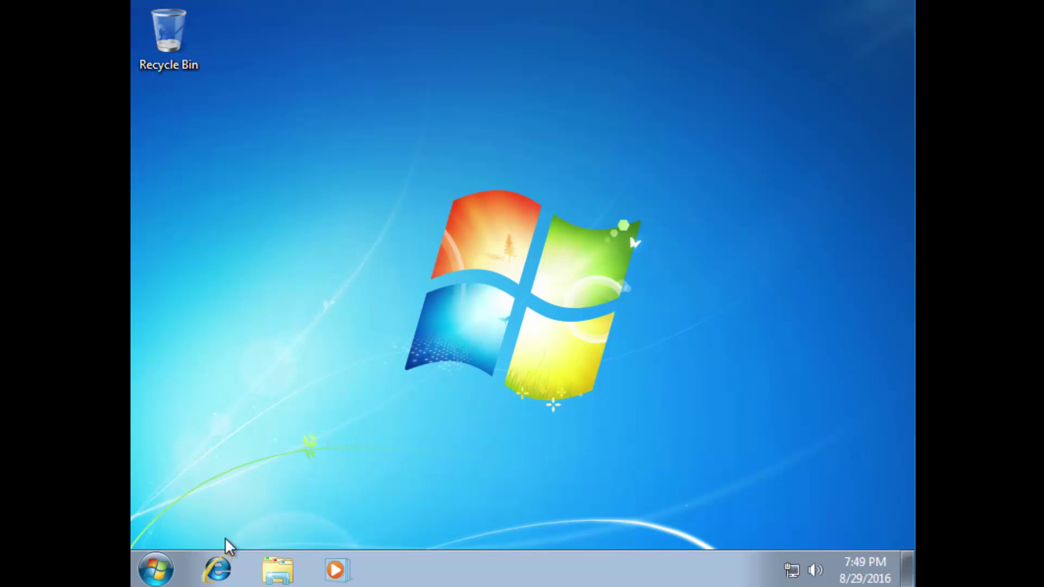
{"action": "left_click", "coordinate": [217, 569]}
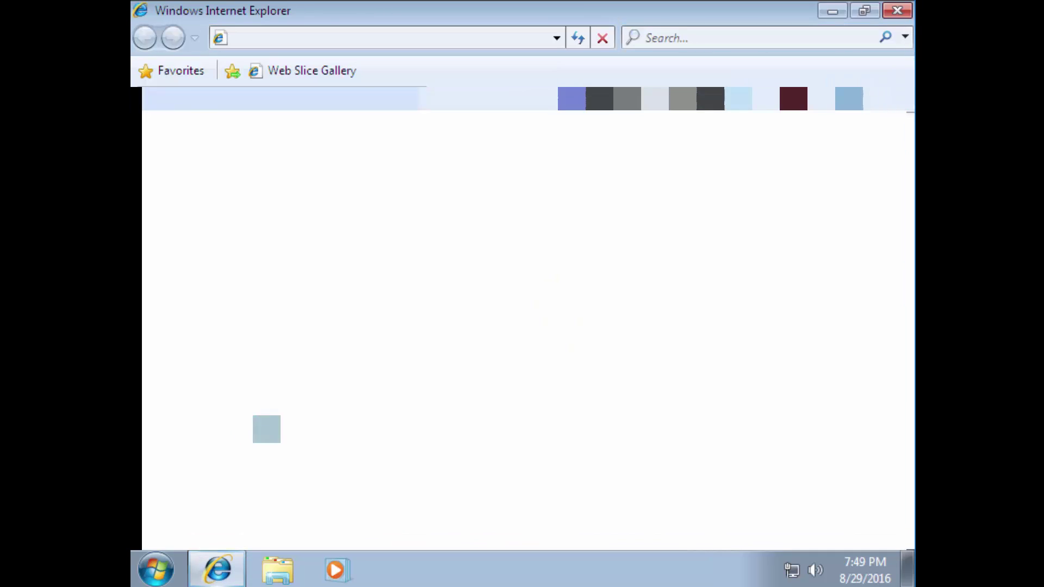
{"action": "left_click", "coordinate": [377, 39]}
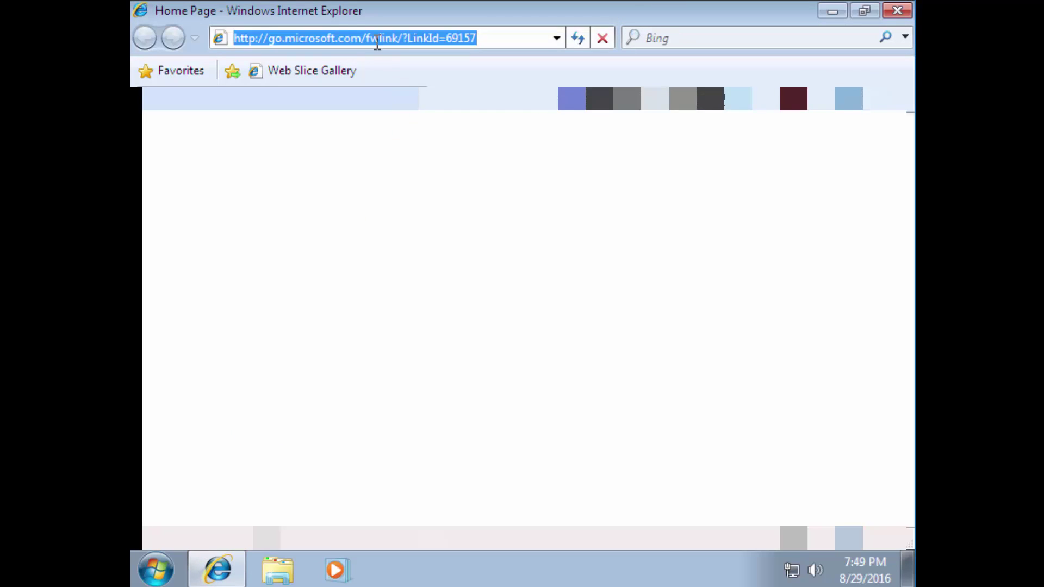
{"action": "key", "text": "BackSpace"}
{"action": "type", "text": "w"}
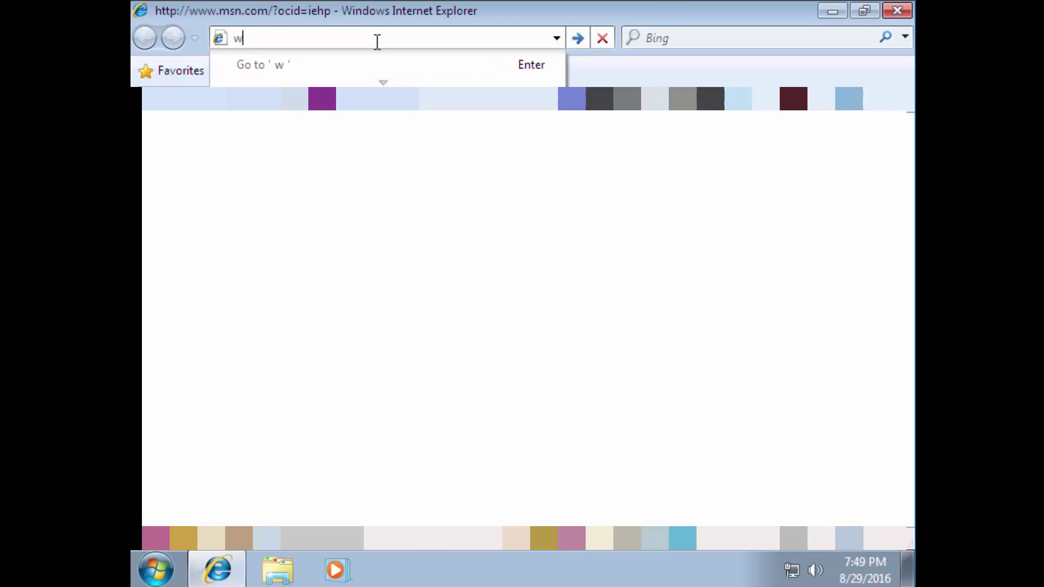
{"action": "type", "text": "ww.moz"}
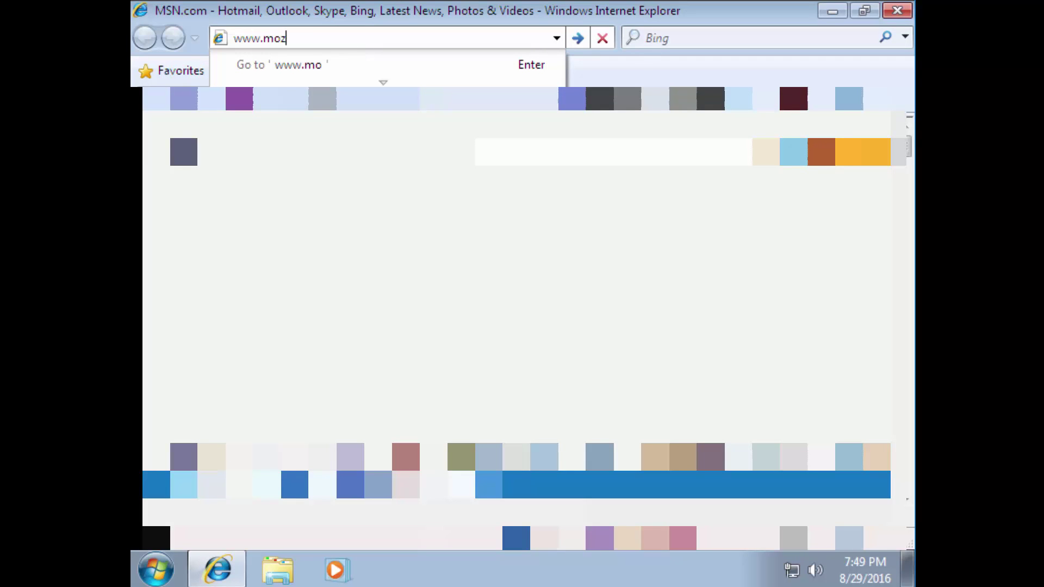
{"action": "type", "text": "illa.org"}
{"action": "key", "text": "Return"}
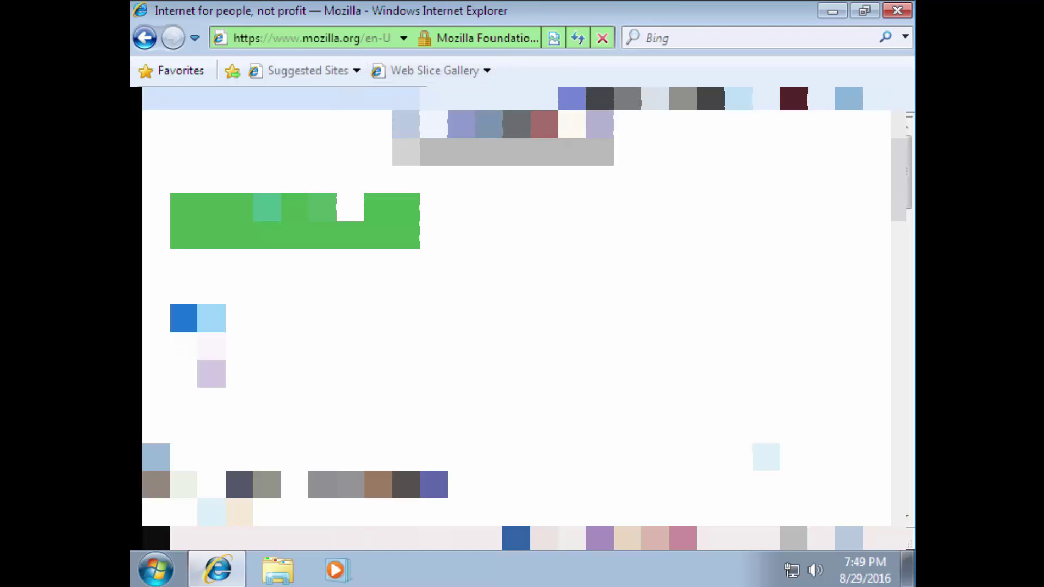
Start the Firefox download from the Mozilla home page
{"action": "scroll", "coordinate": [428, 194], "scroll_direction": "down", "scroll_amount": 5}
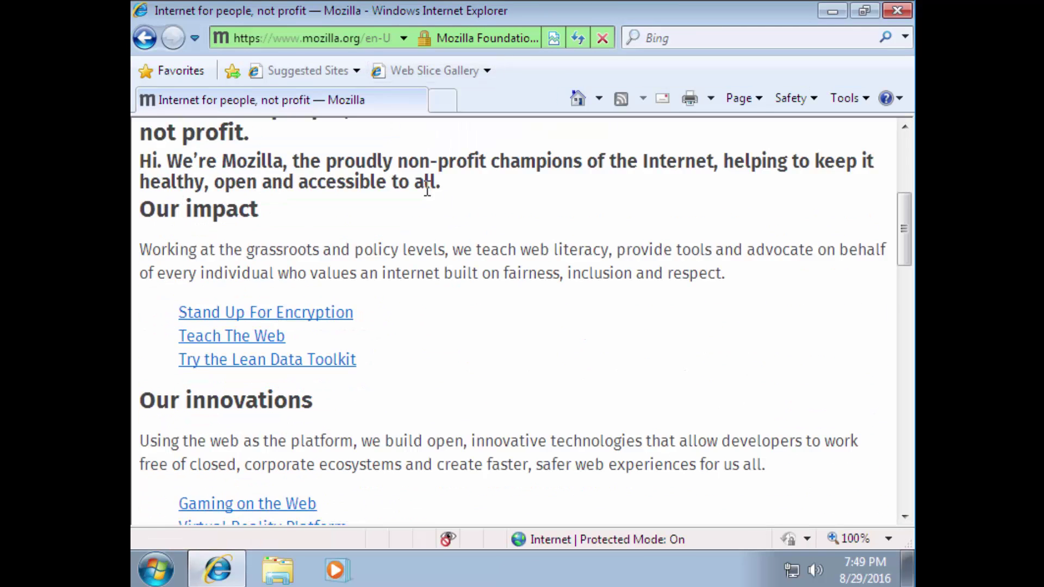
{"action": "scroll", "coordinate": [428, 190], "scroll_direction": "up", "scroll_amount": 5}
{"action": "scroll", "coordinate": [439, 190], "scroll_direction": "down", "scroll_amount": 8}
{"action": "scroll", "coordinate": [439, 191], "scroll_direction": "up", "scroll_amount": 7}
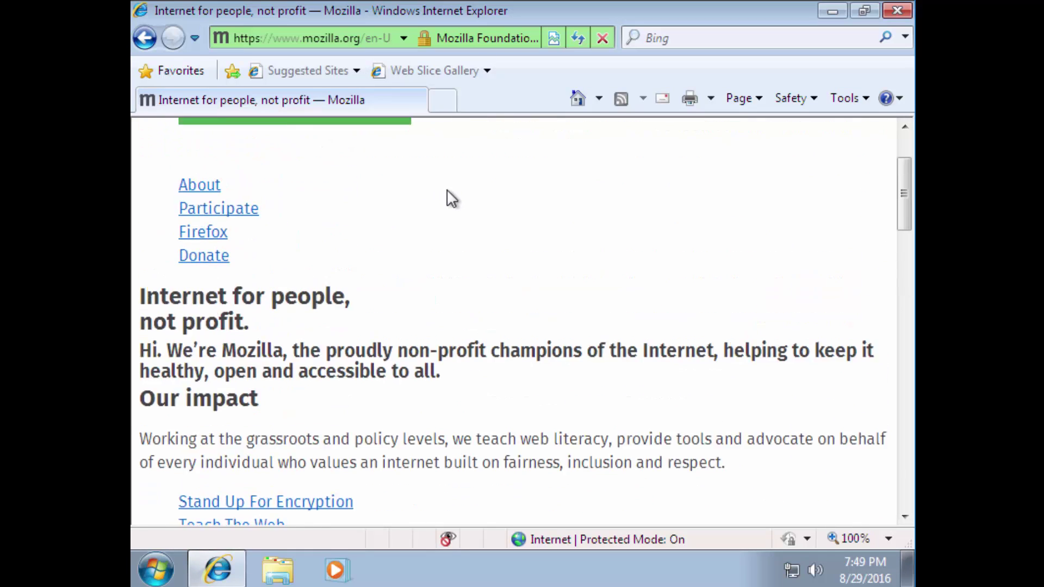
{"action": "scroll", "coordinate": [451, 198], "scroll_direction": "up", "scroll_amount": 2}
{"action": "left_click", "coordinate": [297, 229]}
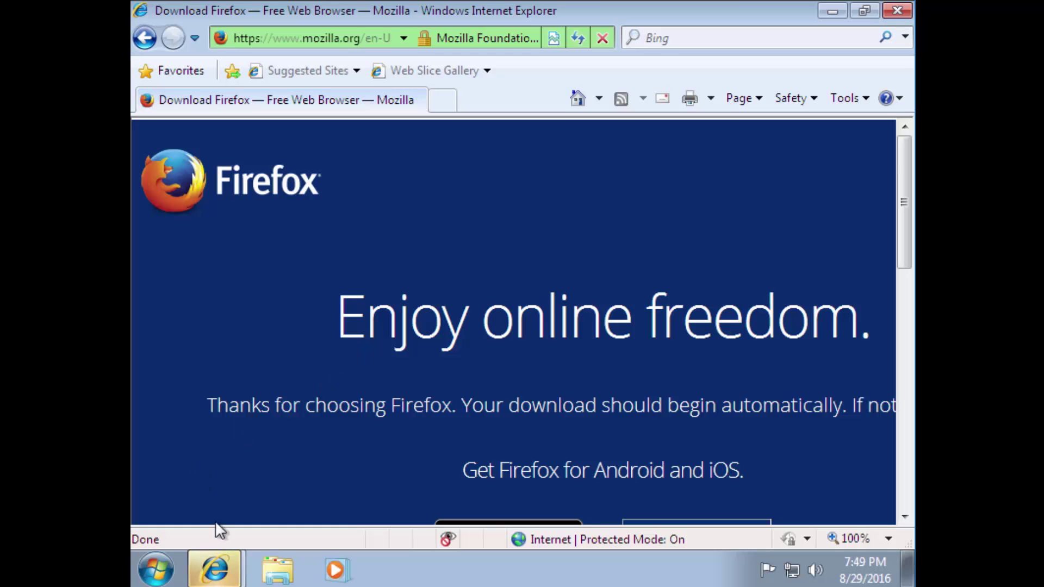
Run Firefox Setup Stub 48.0.2.exe to install Firefox as the default browser, and close Internet Explorer
{"action": "left_click", "coordinate": [244, 532]}
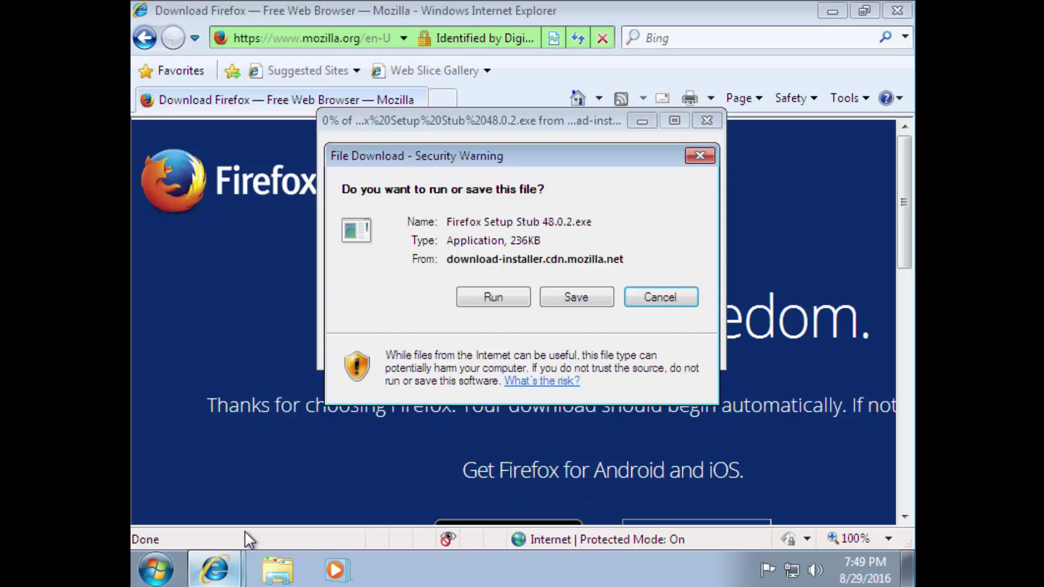
{"action": "left_click", "coordinate": [494, 297]}
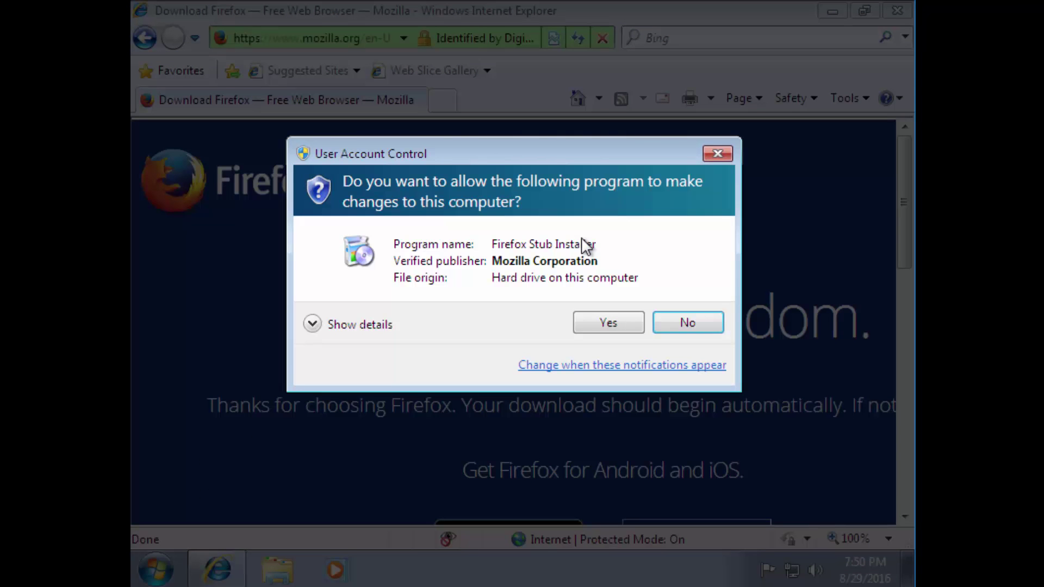
{"action": "left_click", "coordinate": [609, 313]}
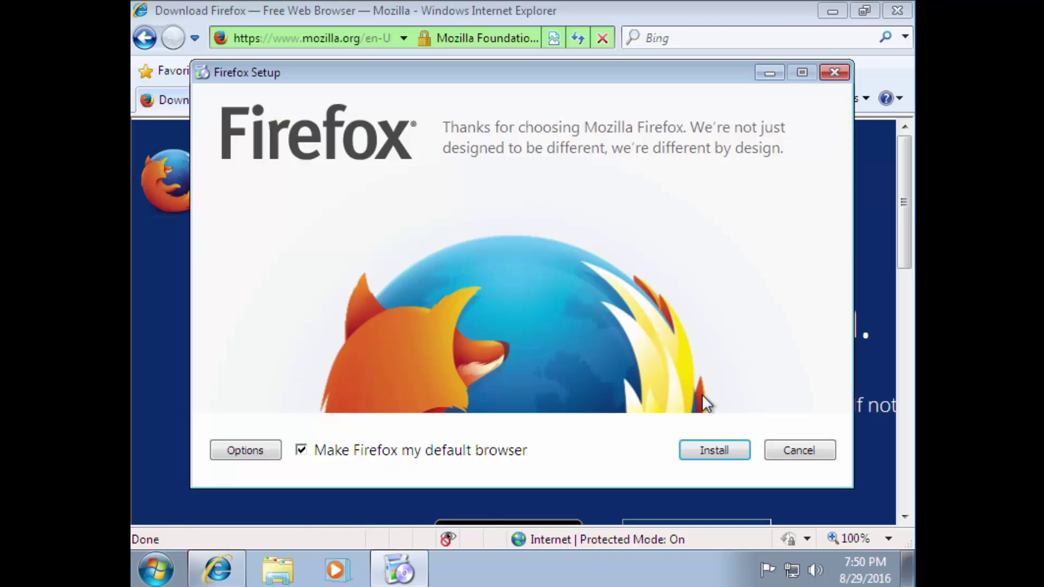
{"action": "left_click", "coordinate": [697, 452]}
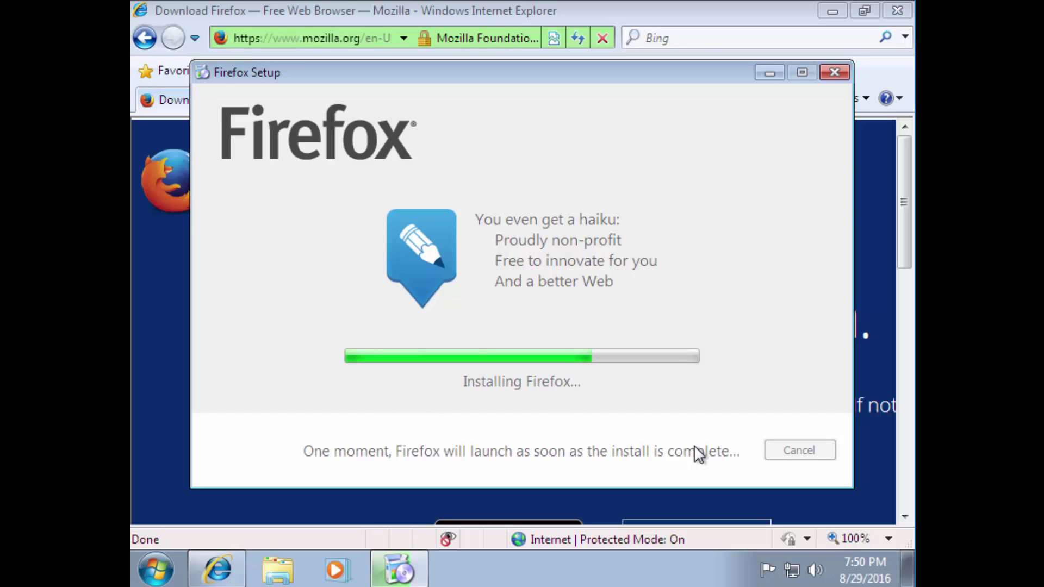
{"action": "mouse_move", "coordinate": [881, 583]}
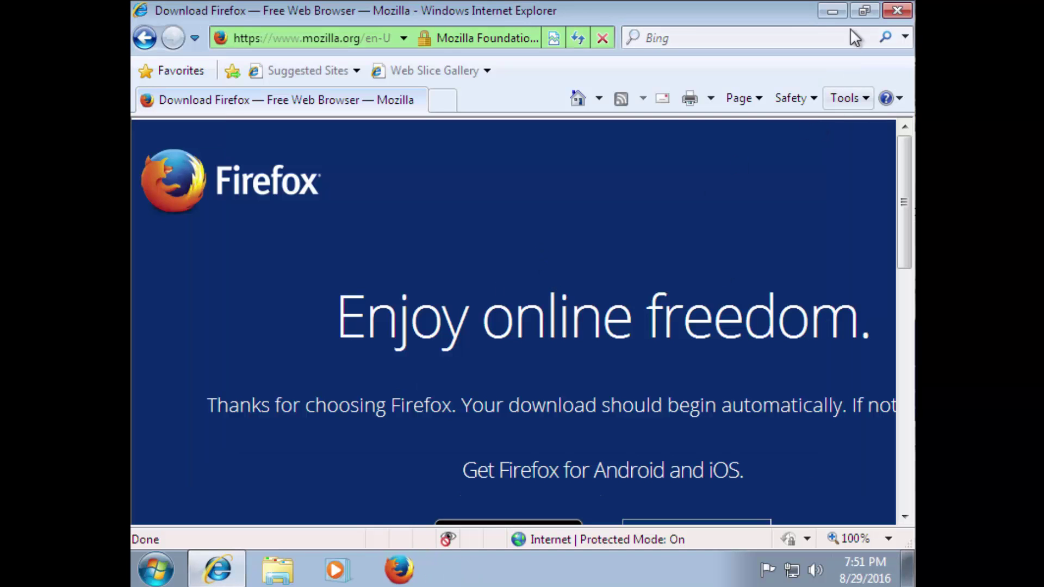
{"action": "left_click", "coordinate": [895, 10]}
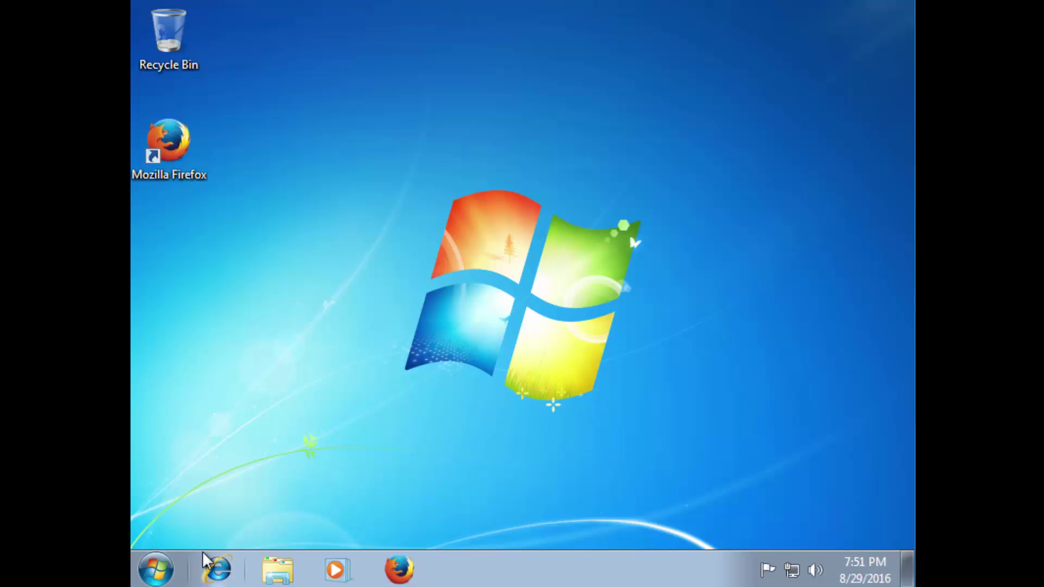
Unpin Internet Explorer from the taskbar and move Firefox to the first pinned position
{"action": "right_click", "coordinate": [223, 554]}
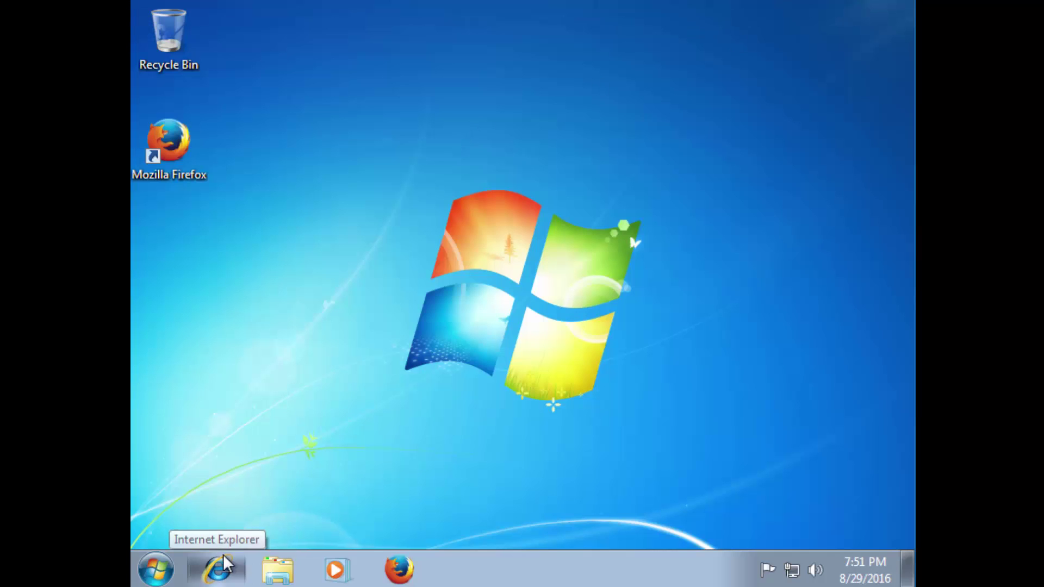
{"action": "left_click", "coordinate": [228, 531]}
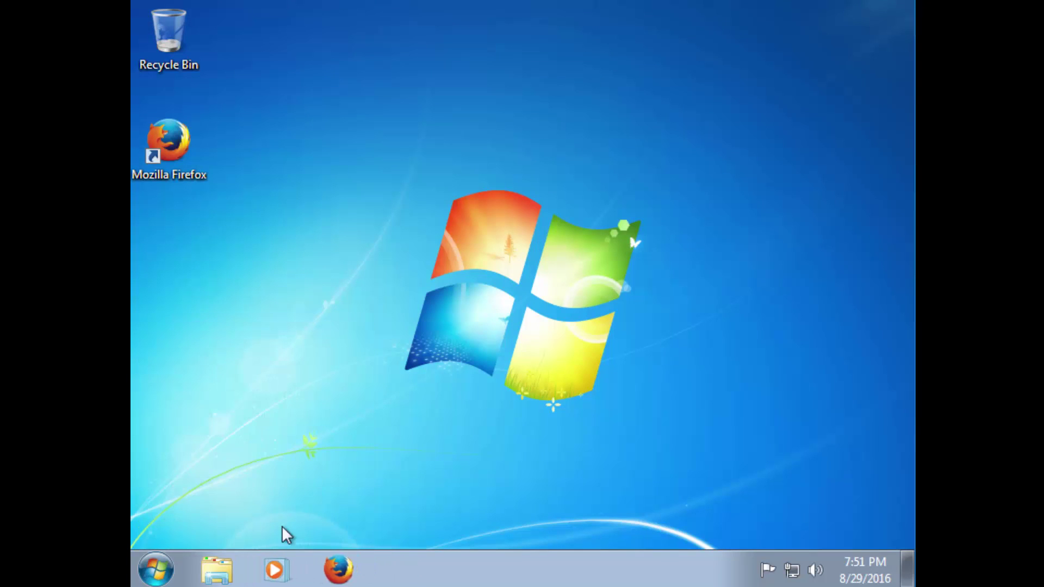
{"action": "left_click_drag", "start_coordinate": [340, 570], "coordinate": [214, 579]}
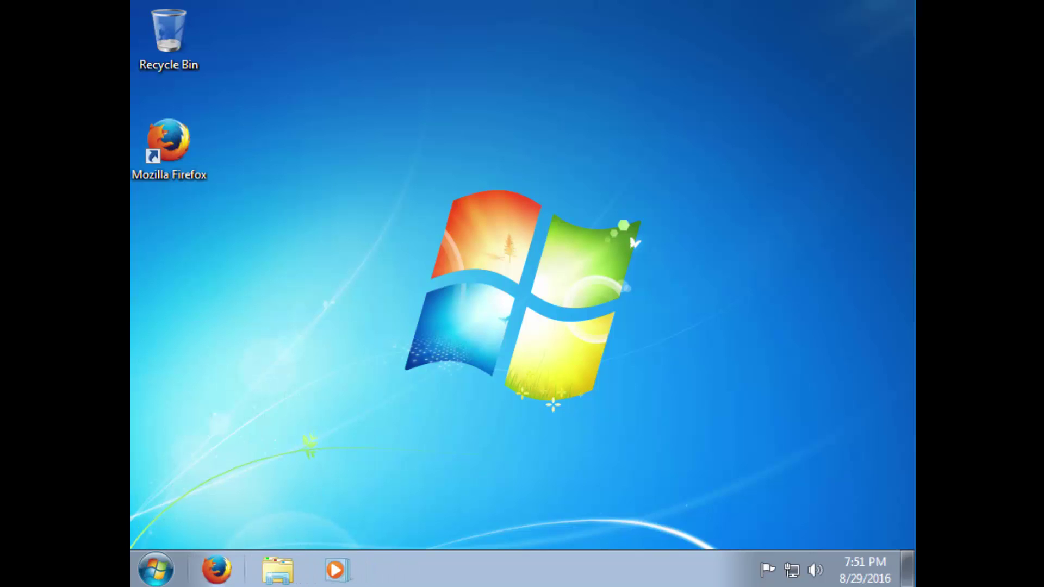
{"action": "left_click", "coordinate": [204, 578]}
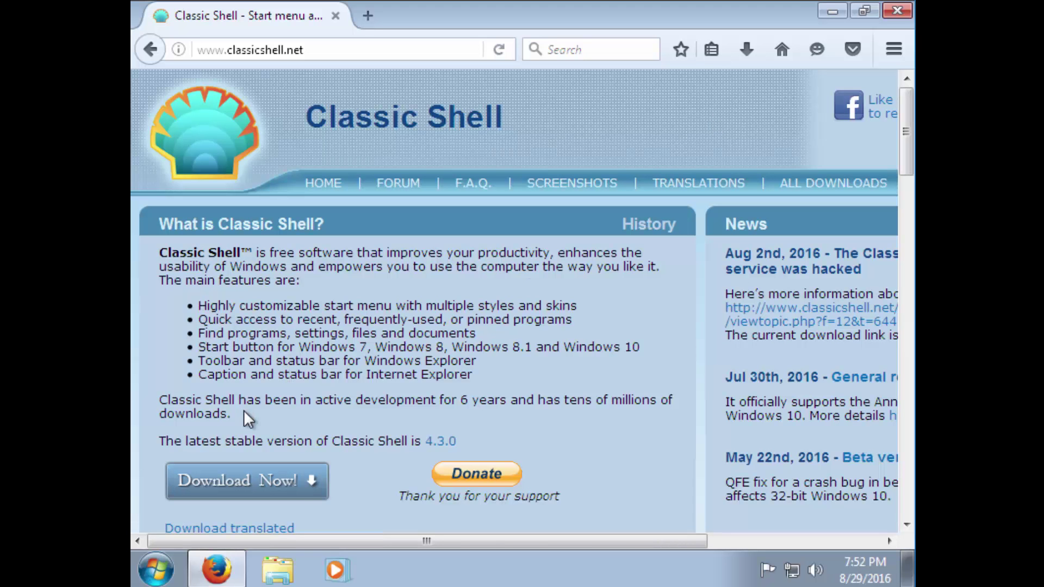
{"action": "scroll", "coordinate": [270, 490], "scroll_direction": "down", "scroll_amount": 4}
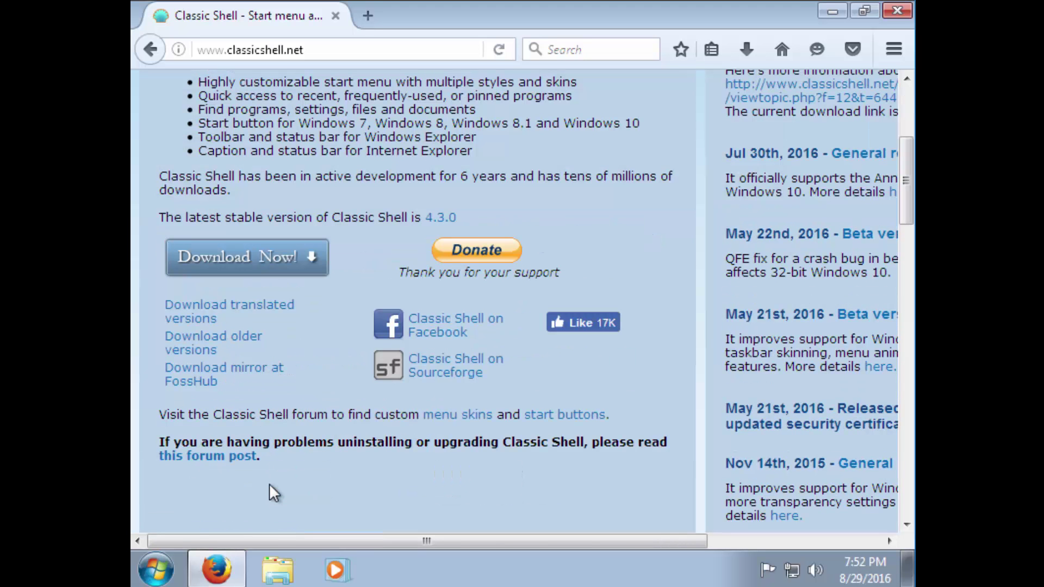
{"action": "left_click", "coordinate": [302, 255]}
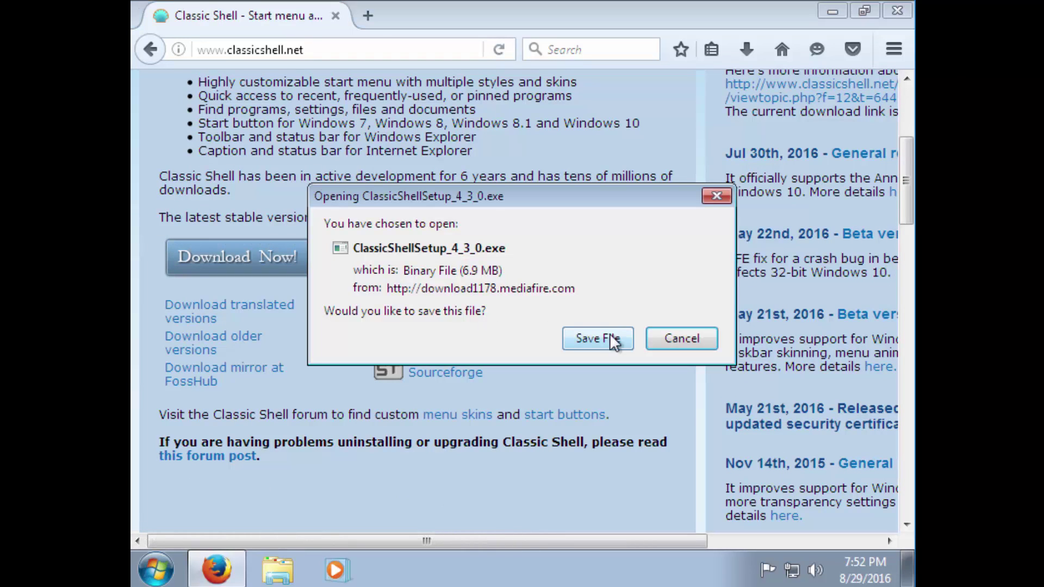
{"action": "left_click", "coordinate": [610, 343]}
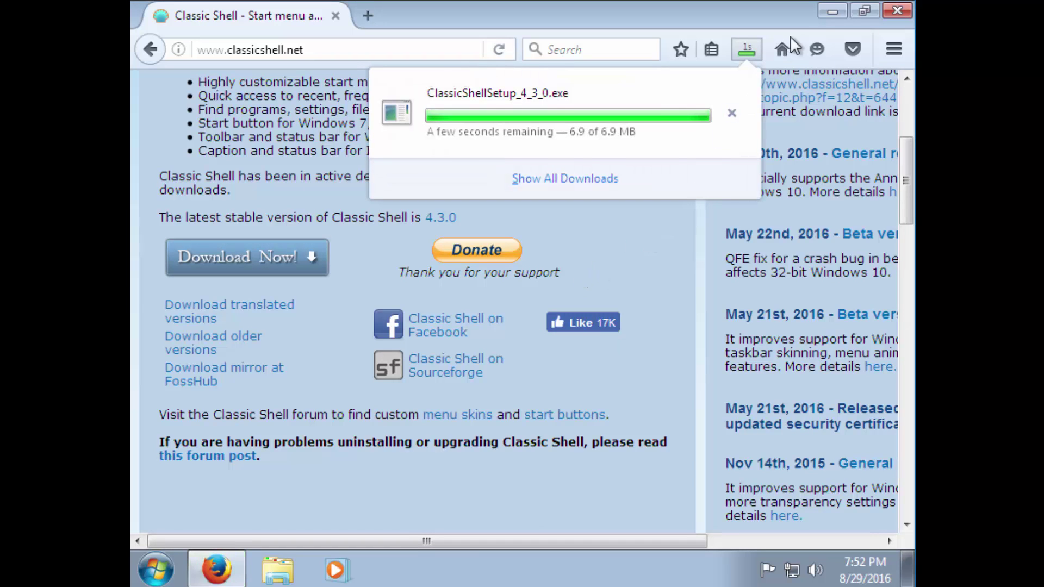
Shrink the browser window, place the downloaded Classic Shell installer on the desktop, and minimize the browser
{"action": "left_click", "coordinate": [860, 14]}
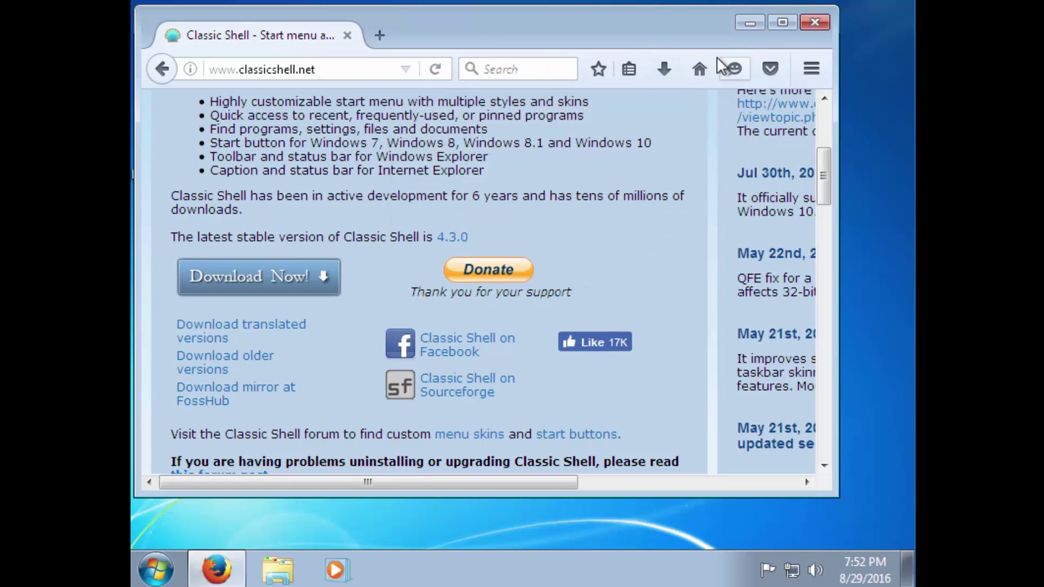
{"action": "left_click", "coordinate": [661, 71]}
{"action": "left_click_drag", "start_coordinate": [562, 140], "coordinate": [661, 539]}
{"action": "left_click", "coordinate": [751, 23]}
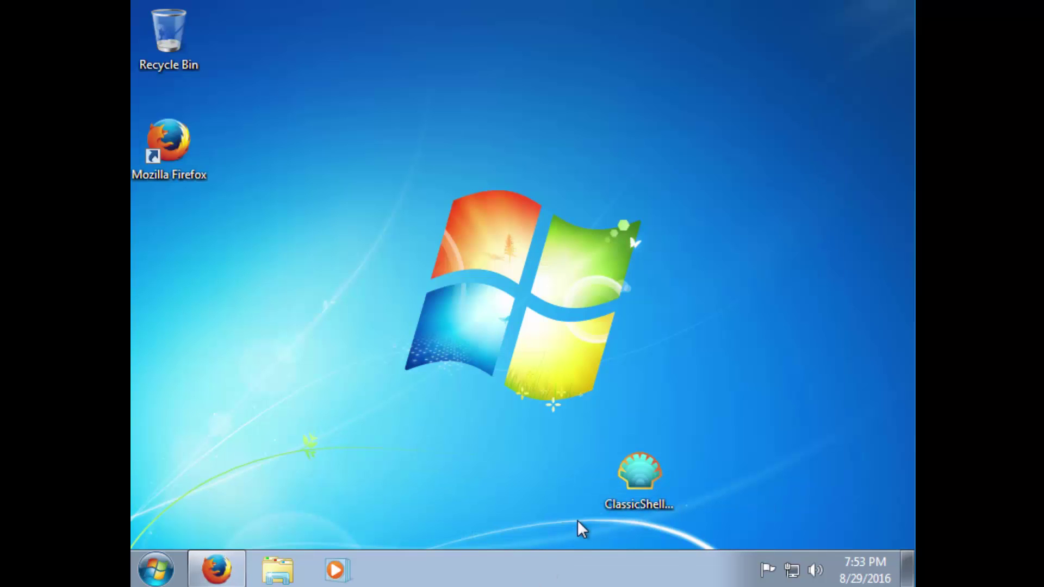
Run the Classic Shell installer from the desktop and finish the setup wizard with the readme option enabled
{"action": "double_click", "coordinate": [655, 470]}
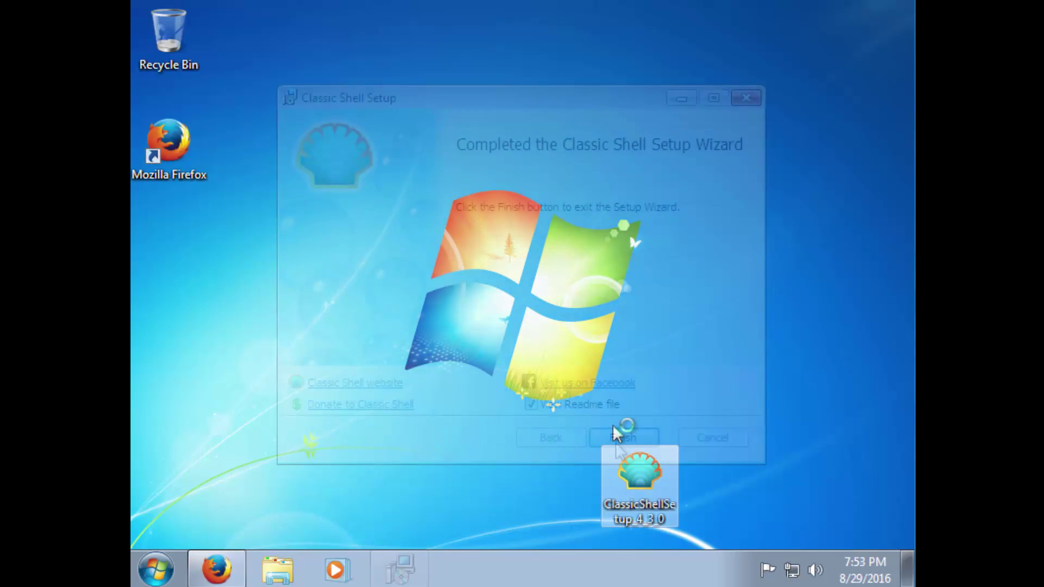
{"action": "left_click", "coordinate": [624, 437]}
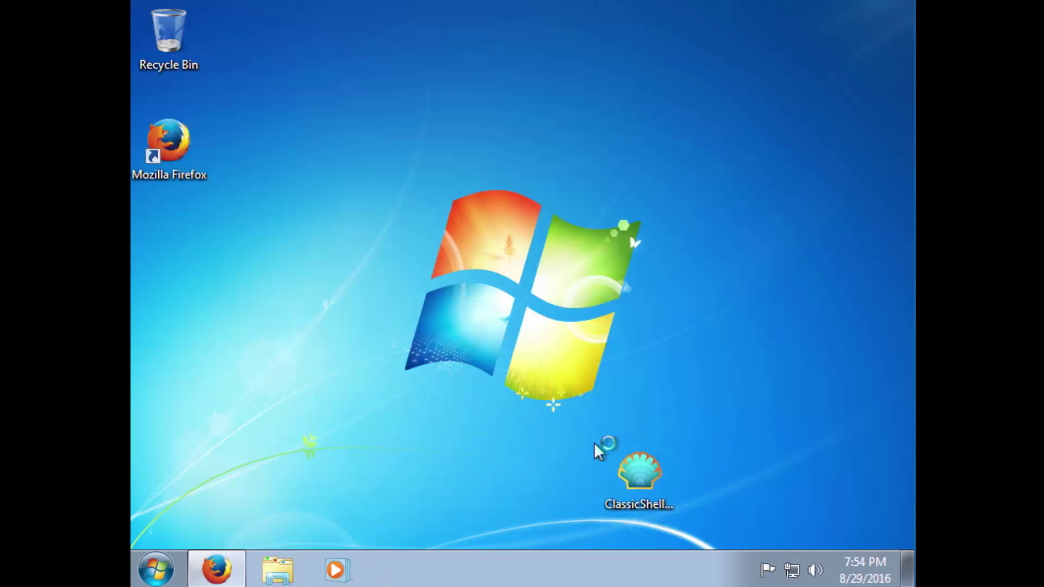
Set the Classic Shell start menu to Classic style with <No Skin> and apply the settings
{"action": "left_click", "coordinate": [151, 567]}
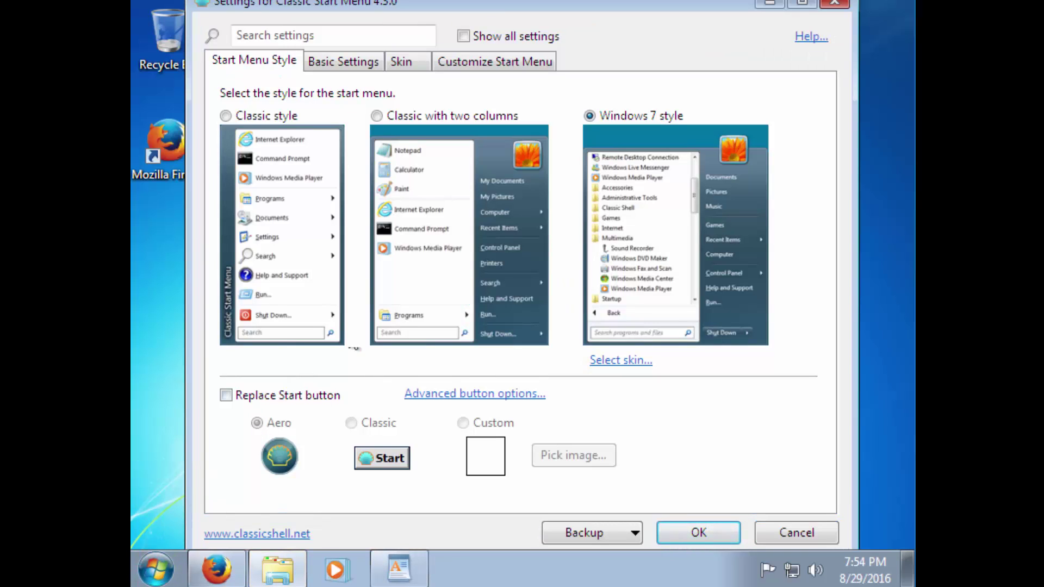
{"action": "left_click", "coordinate": [225, 116]}
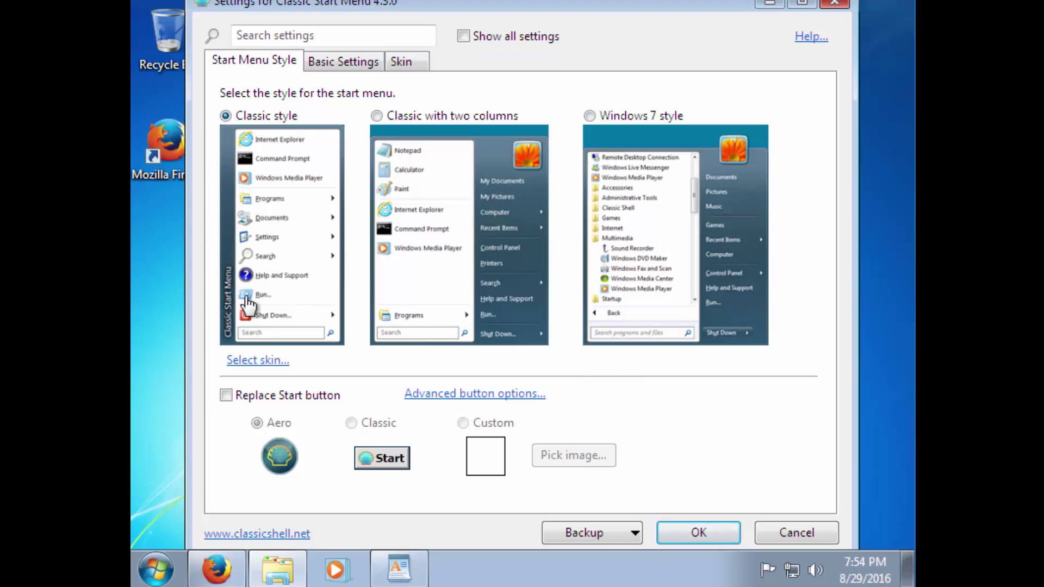
{"action": "left_click", "coordinate": [235, 360]}
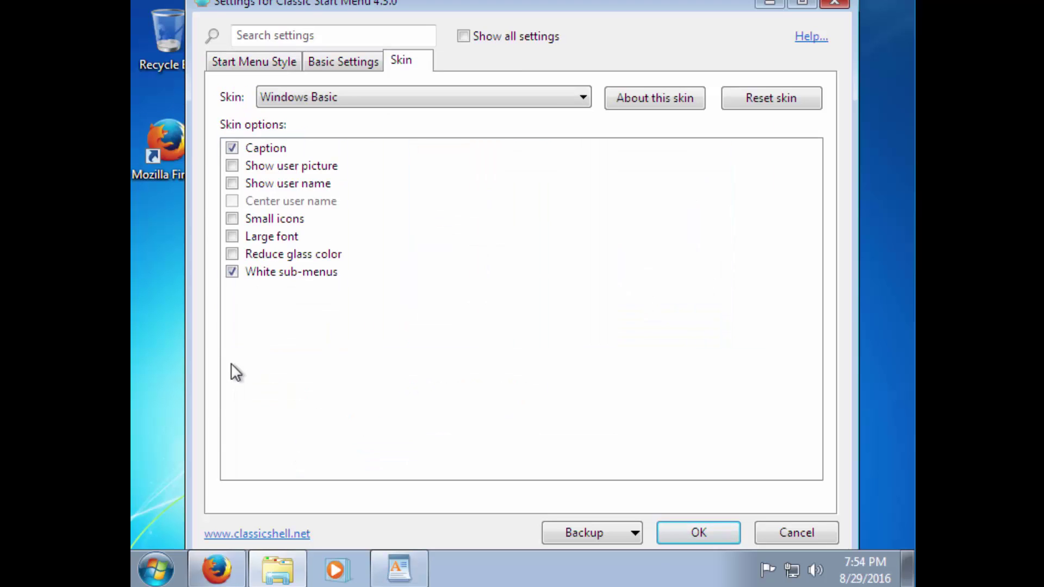
{"action": "left_click", "coordinate": [328, 103]}
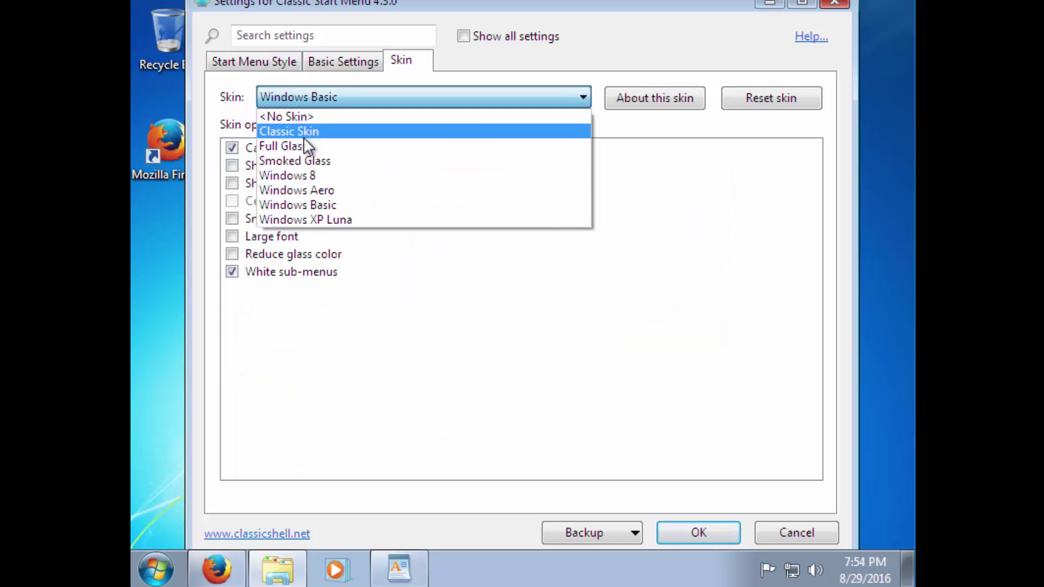
{"action": "left_click", "coordinate": [298, 116]}
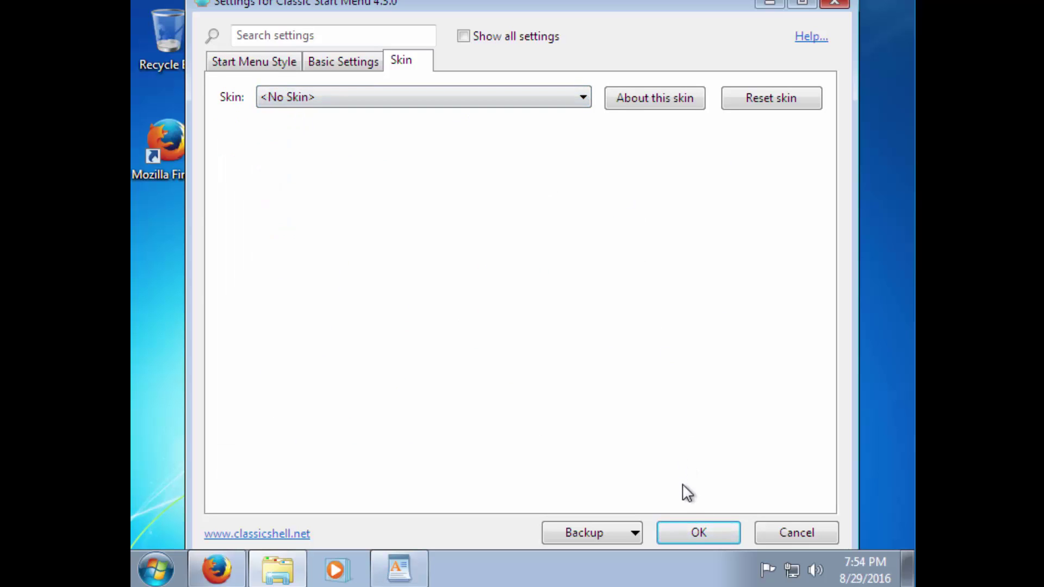
{"action": "left_click", "coordinate": [688, 533]}
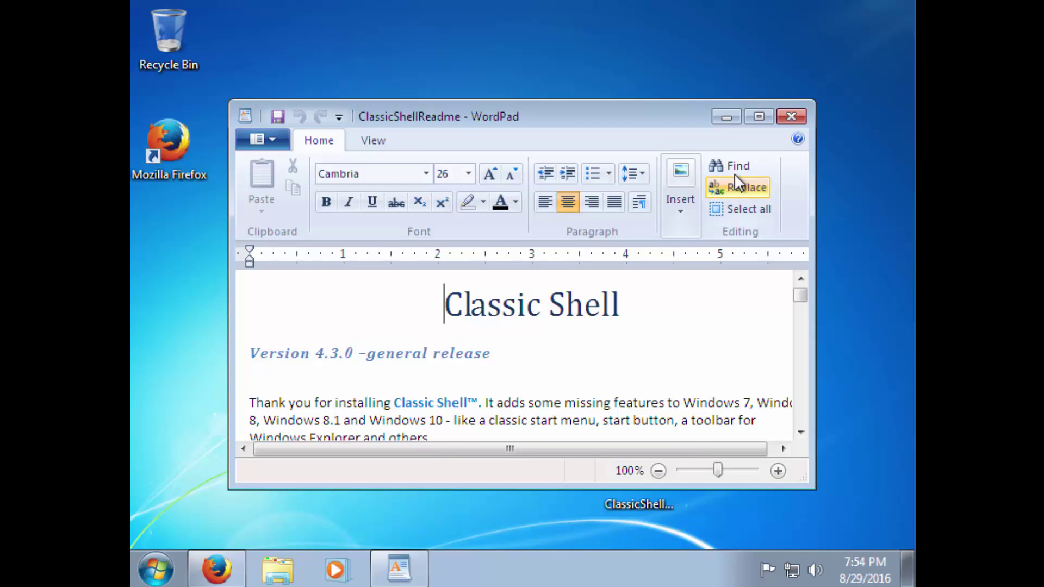
Close the Classic Shell readme and open the Programs list in the restyled start menu
{"action": "left_click", "coordinate": [789, 118]}
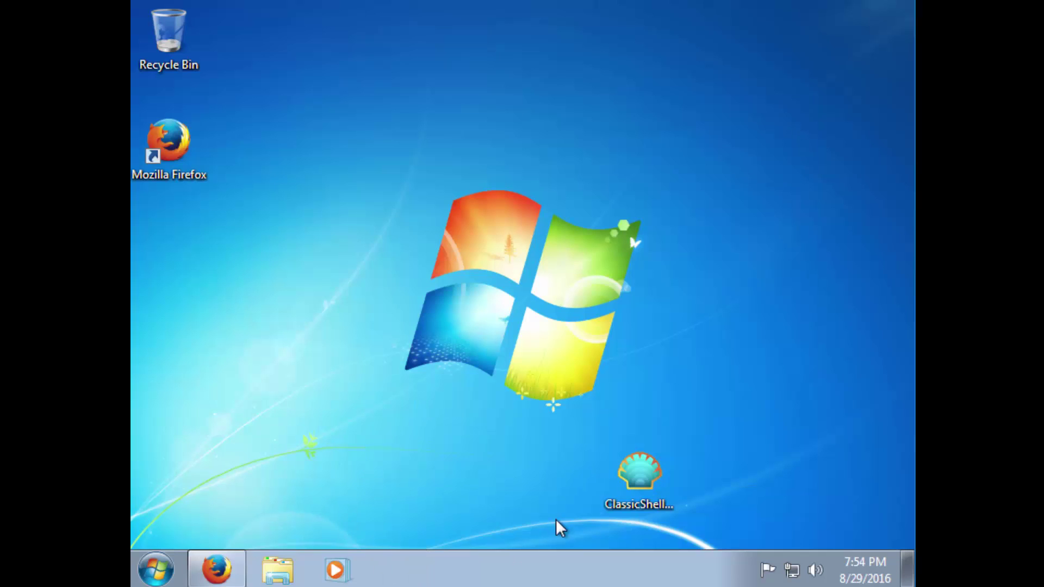
{"action": "left_click", "coordinate": [157, 569]}
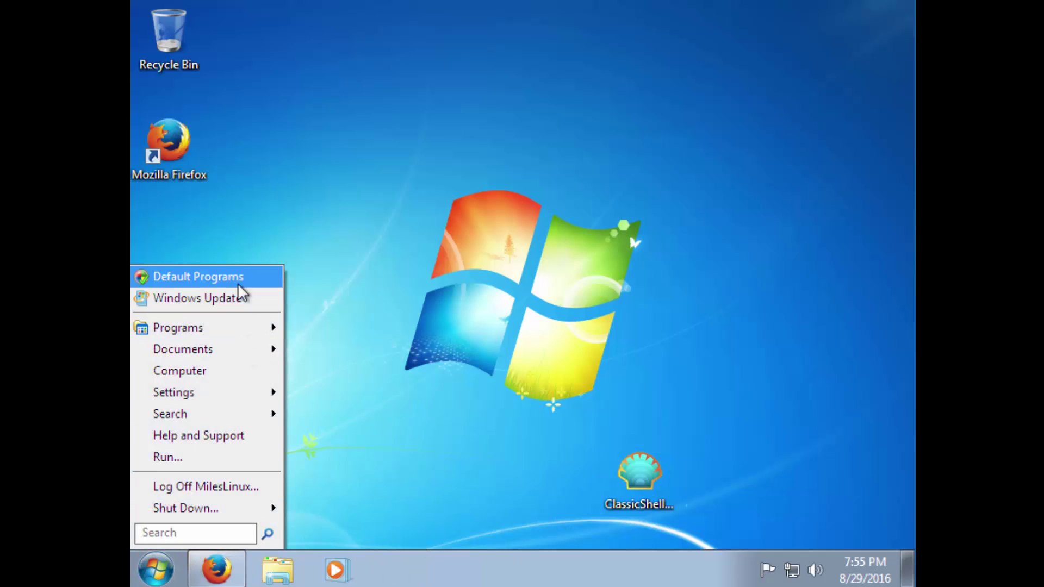
{"action": "left_click", "coordinate": [250, 328]}
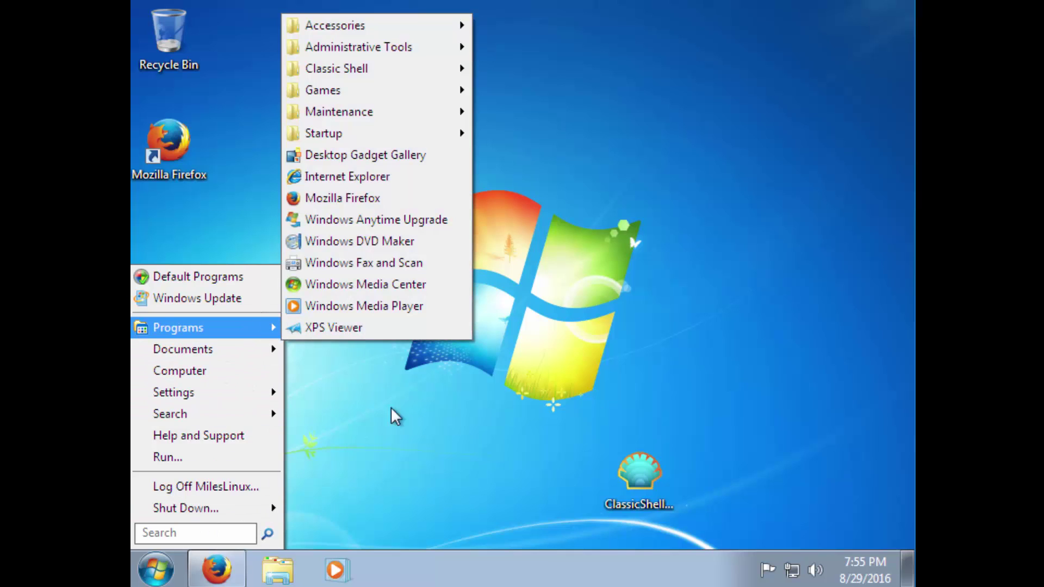
Restore the browser and search for "tails linux start menu" images in a new tab to view a reference start menu
{"action": "left_click", "coordinate": [240, 568]}
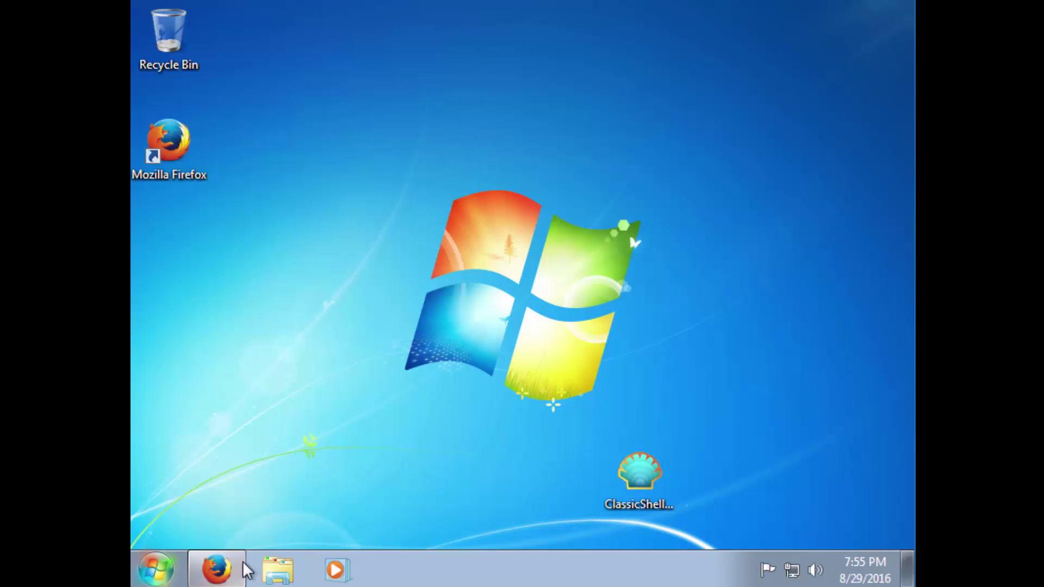
{"action": "left_click", "coordinate": [234, 569]}
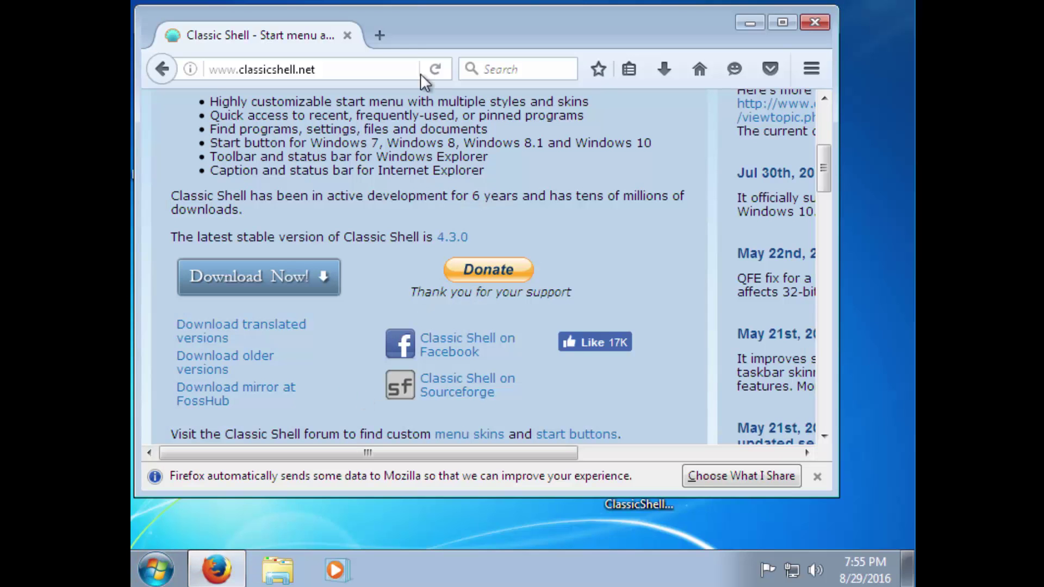
{"action": "left_click", "coordinate": [381, 37]}
{"action": "left_click", "coordinate": [498, 67]}
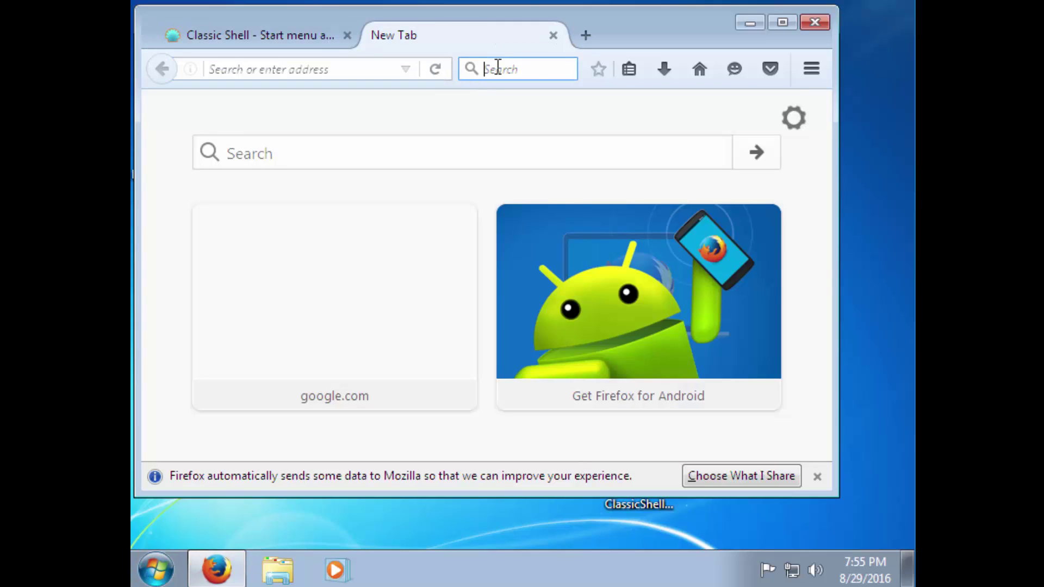
{"action": "type", "text": "tial"}
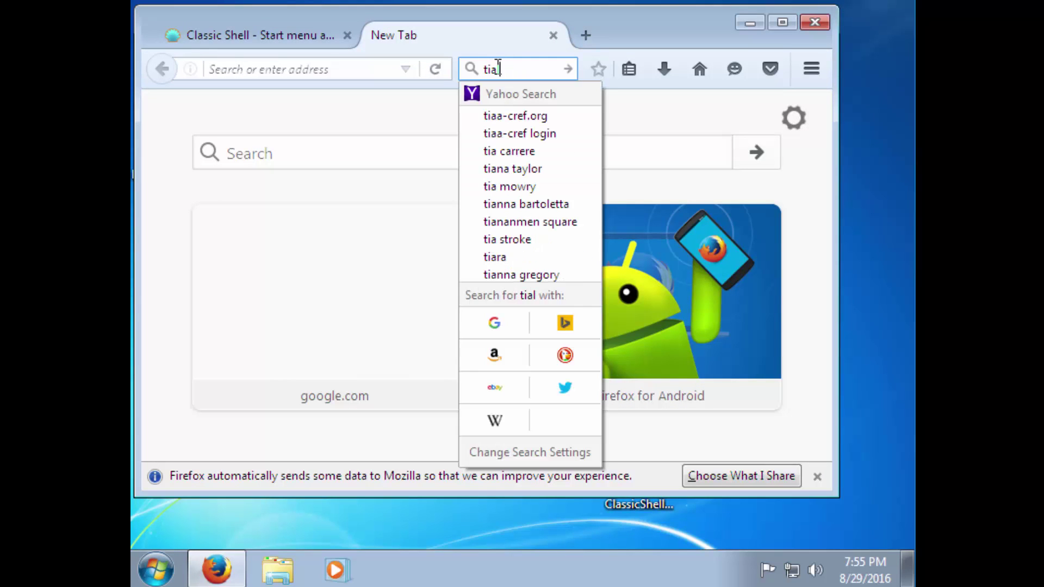
{"action": "key", "text": "BackSpace"}
{"action": "key", "text": "BackSpace"}
{"action": "type", "text": "ails linux"}
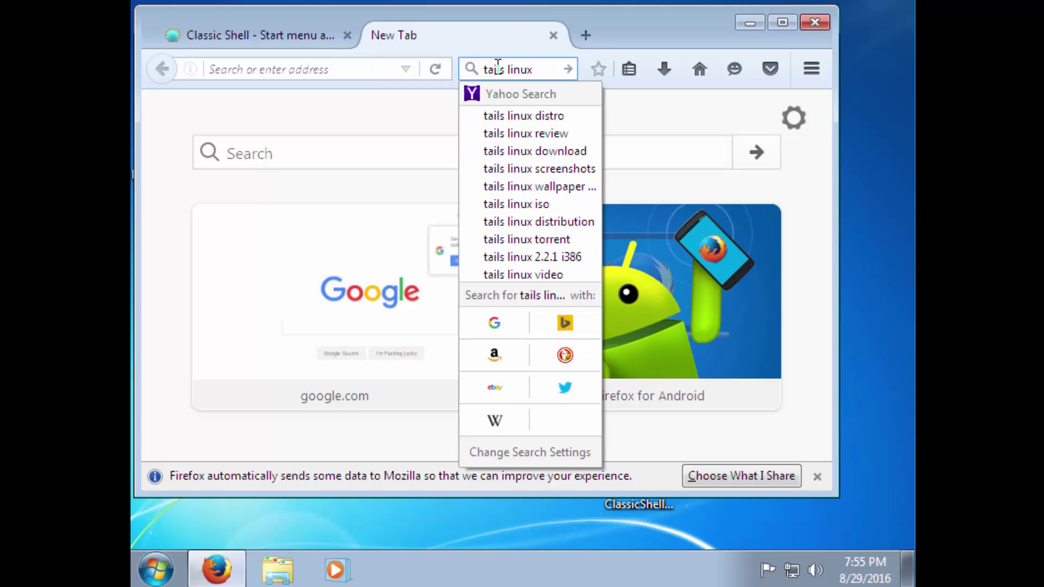
{"action": "type", "text": " start menu"}
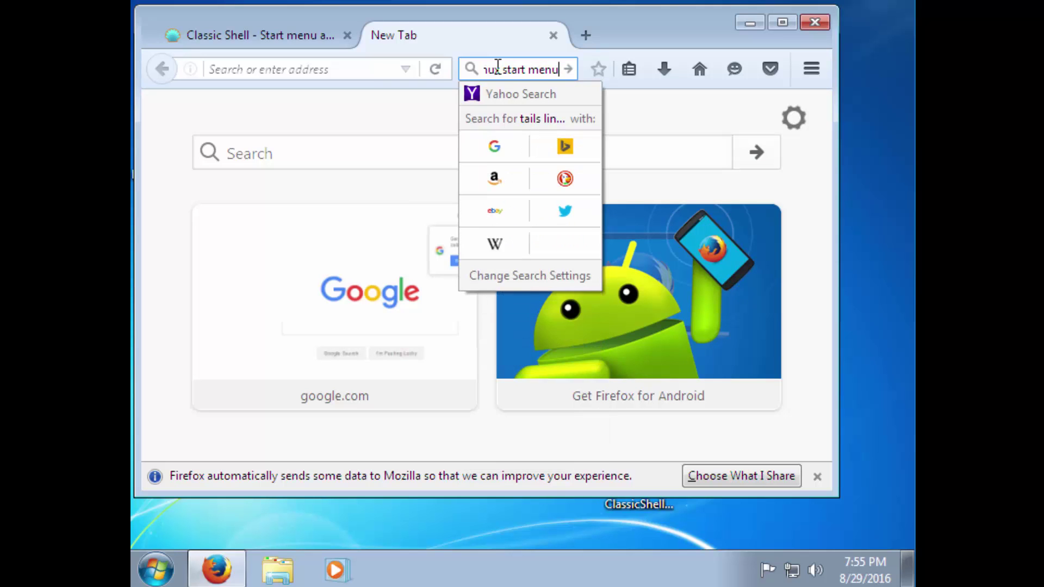
{"action": "key", "text": "Return"}
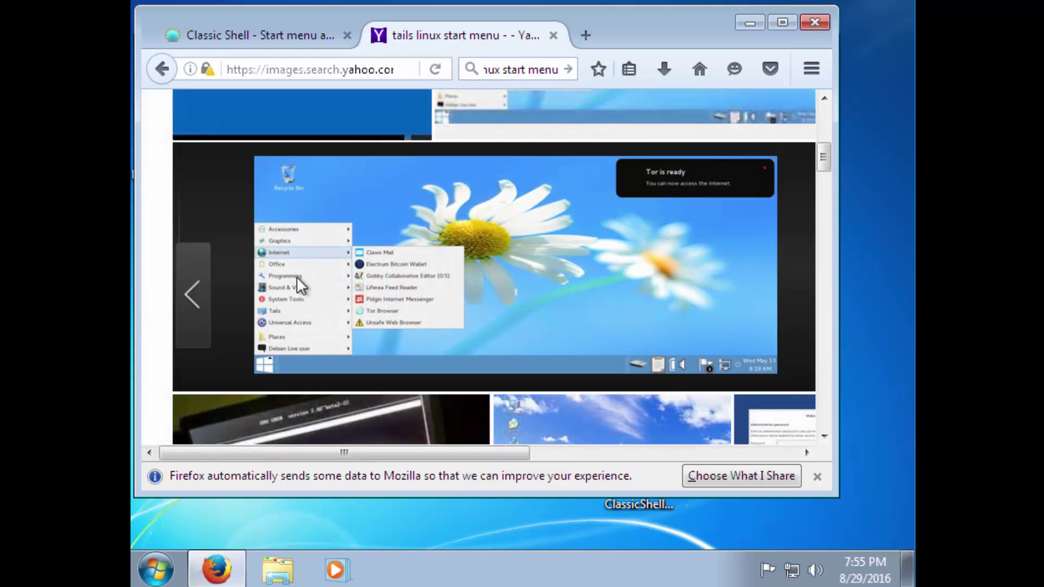
Open the Classic Start Menu settings, find the recent options, and set recent or frequent programs to Don't show
{"action": "left_click", "coordinate": [156, 569]}
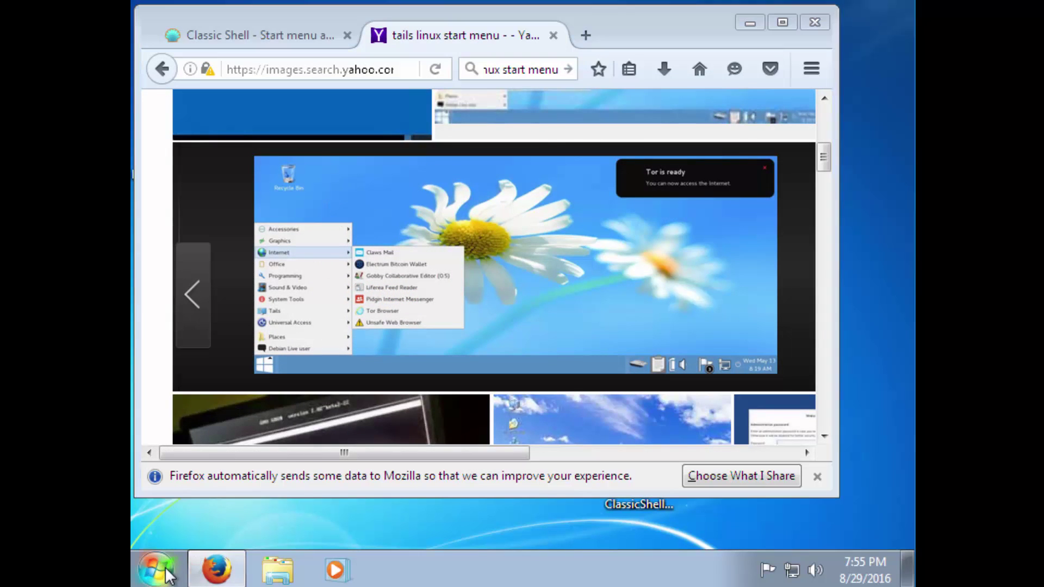
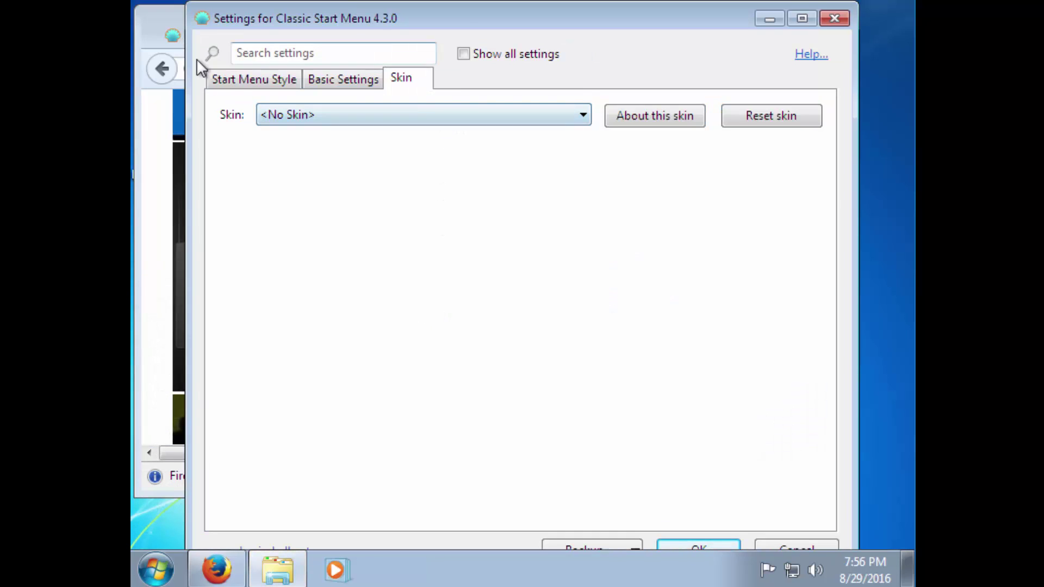
{"action": "left_click", "coordinate": [236, 82]}
{"action": "left_click", "coordinate": [246, 59]}
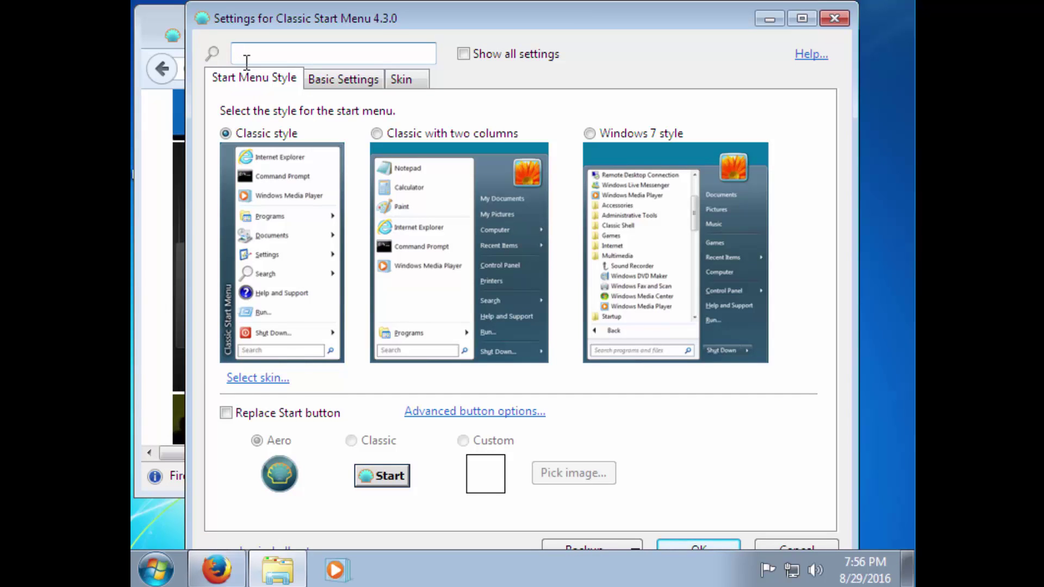
{"action": "type", "text": "recent"}
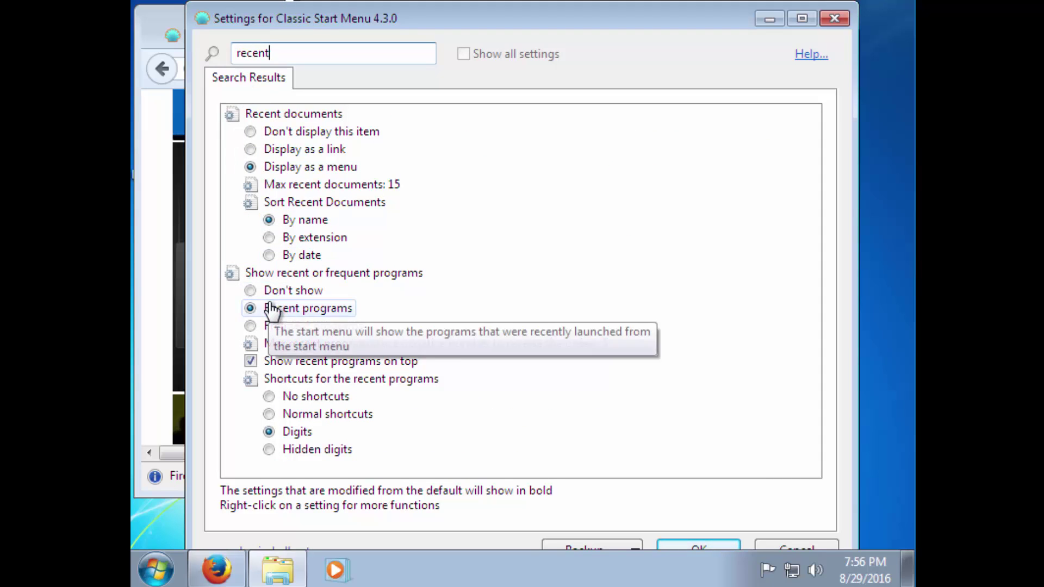
{"action": "left_click", "coordinate": [255, 293]}
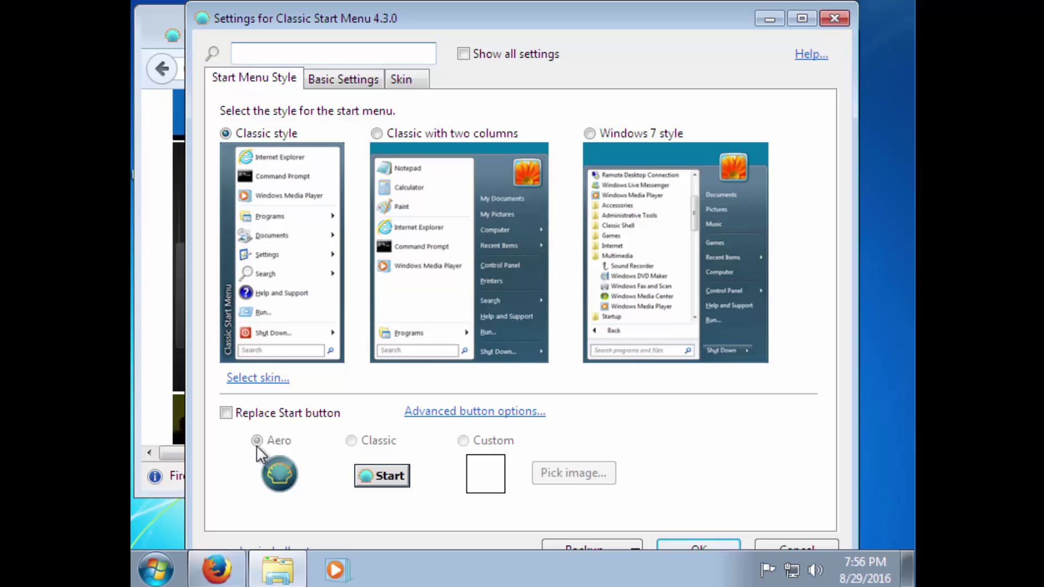
Enable Replace Start button, try the Classic button, and settle on the Aero button
{"action": "left_click", "coordinate": [227, 414]}
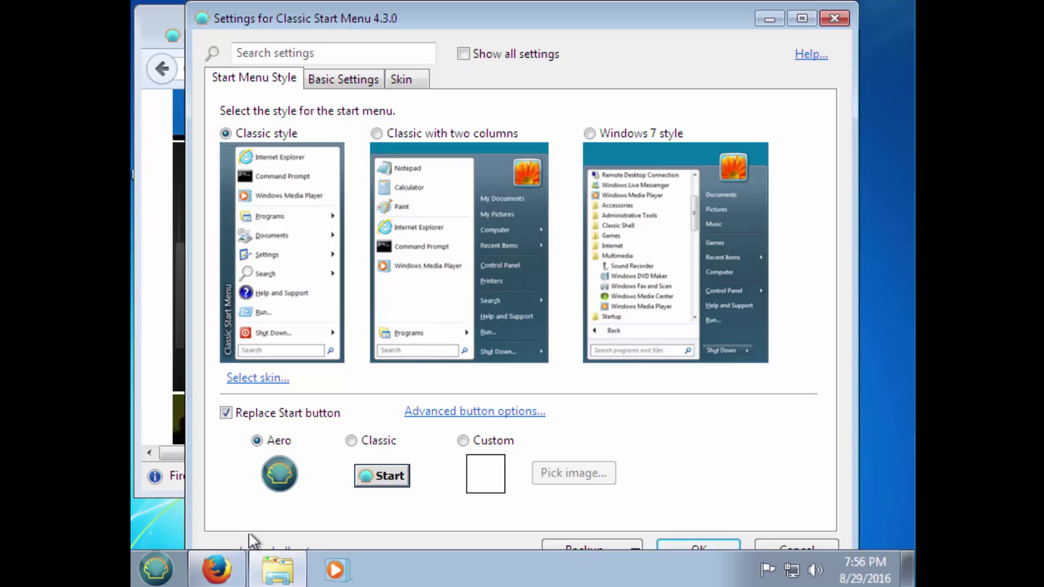
{"action": "left_click", "coordinate": [361, 442]}
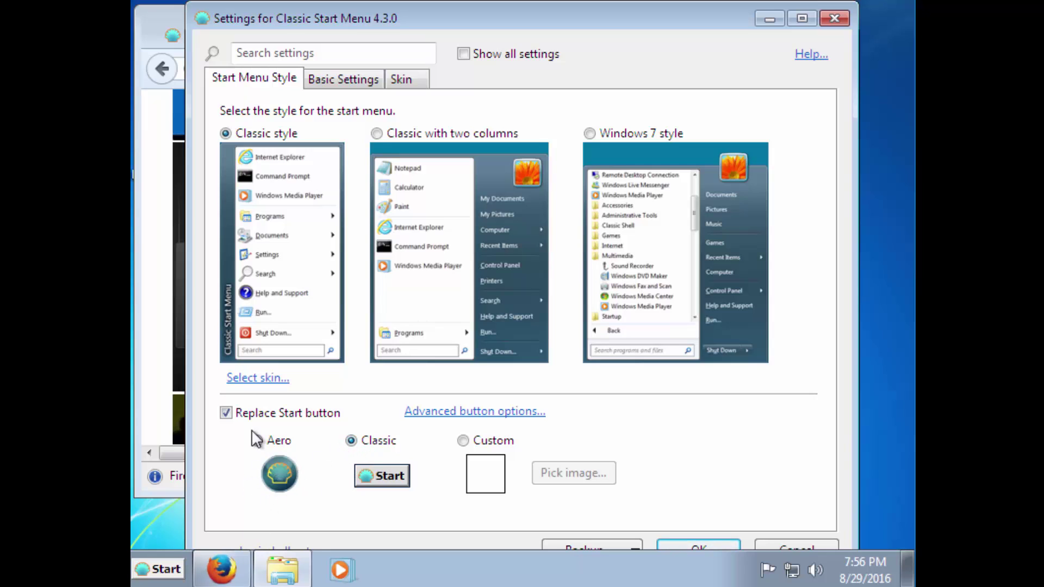
{"action": "left_click", "coordinate": [265, 469]}
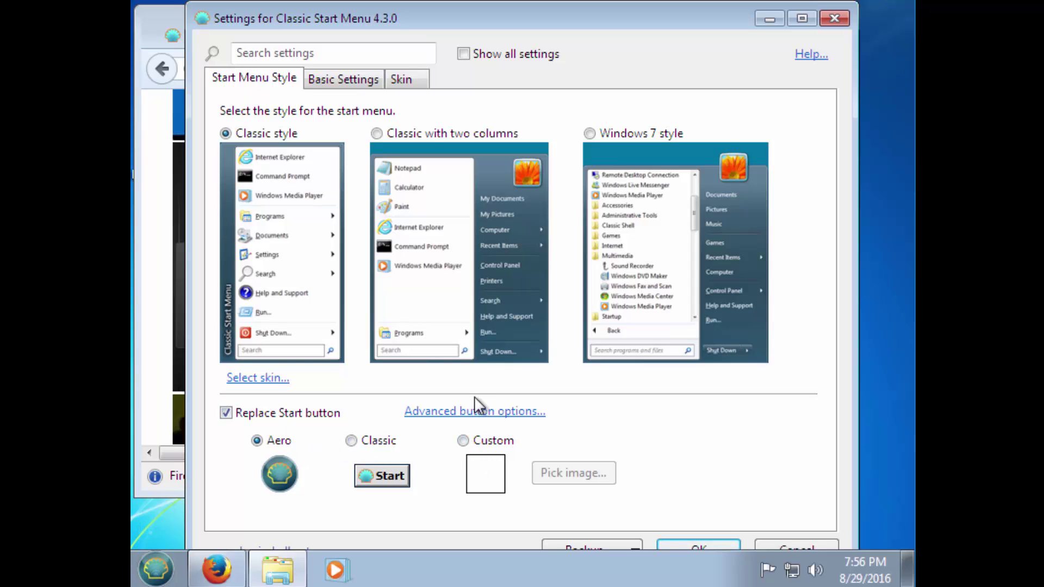
Minimize the Classic Start Menu settings and search for "glass marble" images in a new browser tab
{"action": "left_click", "coordinate": [760, 22]}
{"action": "left_click", "coordinate": [586, 35]}
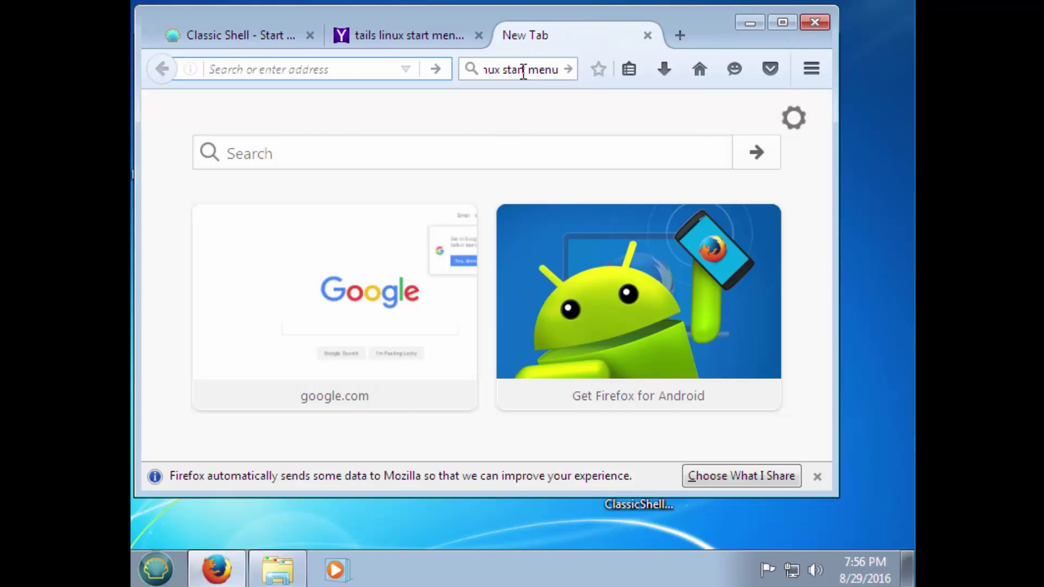
{"action": "left_click", "coordinate": [522, 70]}
{"action": "type", "text": "marble"}
{"action": "key", "text": "Return"}
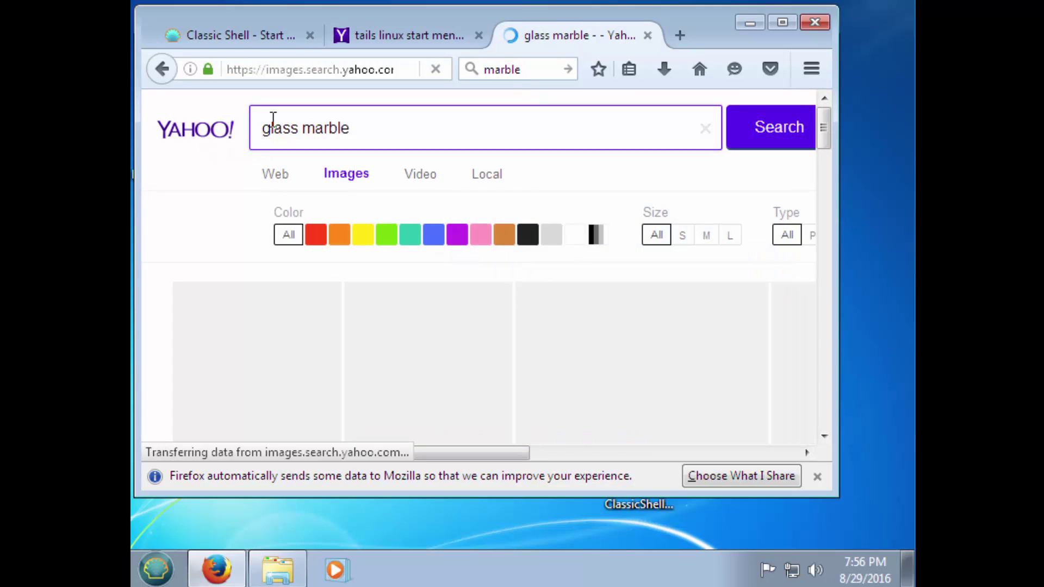
Open the single clear blue glass marble from the image results and copy the picture
{"action": "scroll", "coordinate": [374, 209], "scroll_direction": "down", "scroll_amount": 3}
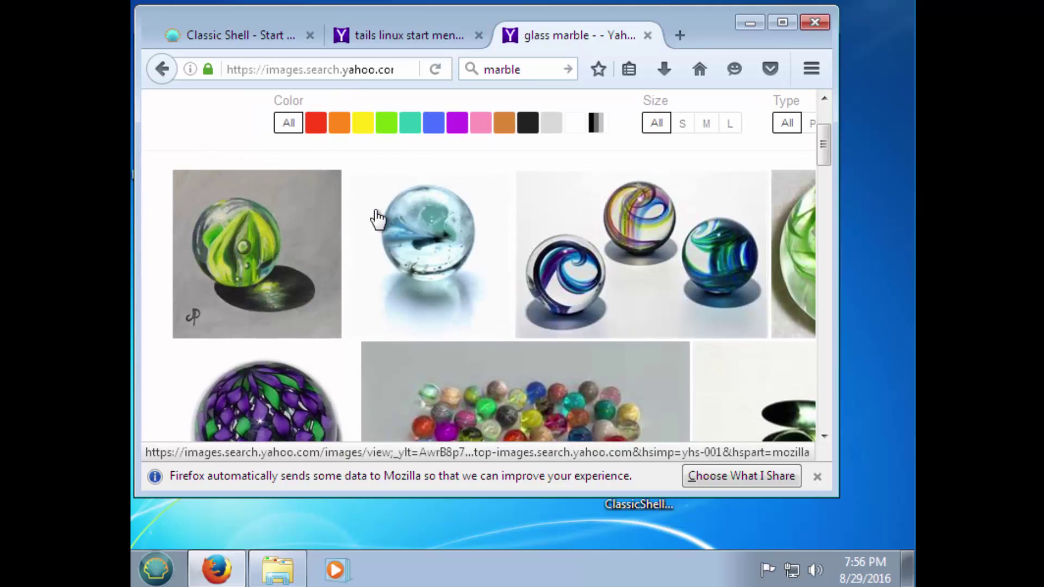
{"action": "left_click", "coordinate": [438, 231]}
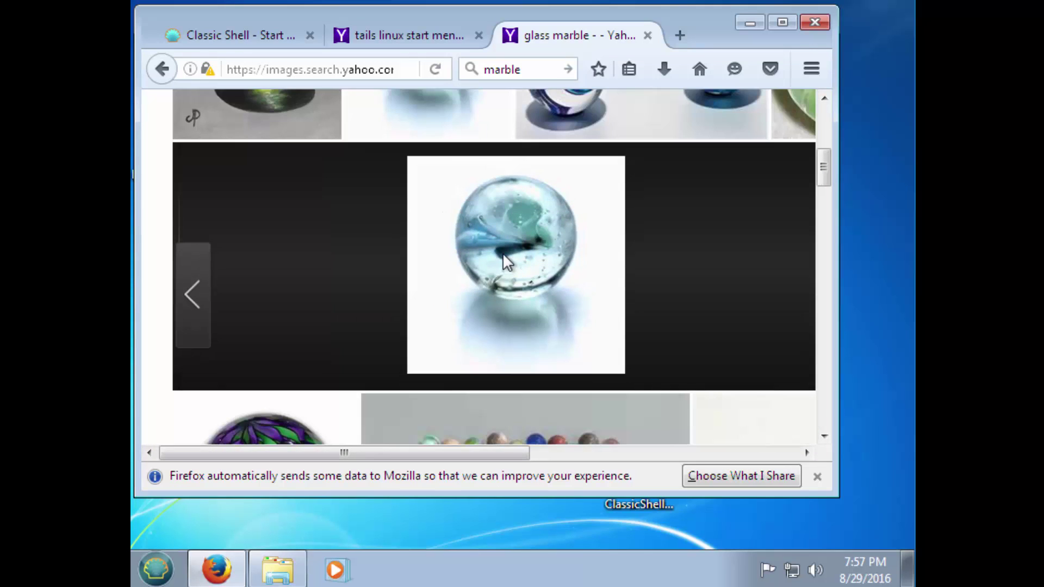
{"action": "right_click", "coordinate": [503, 254]}
{"action": "left_click", "coordinate": [534, 297]}
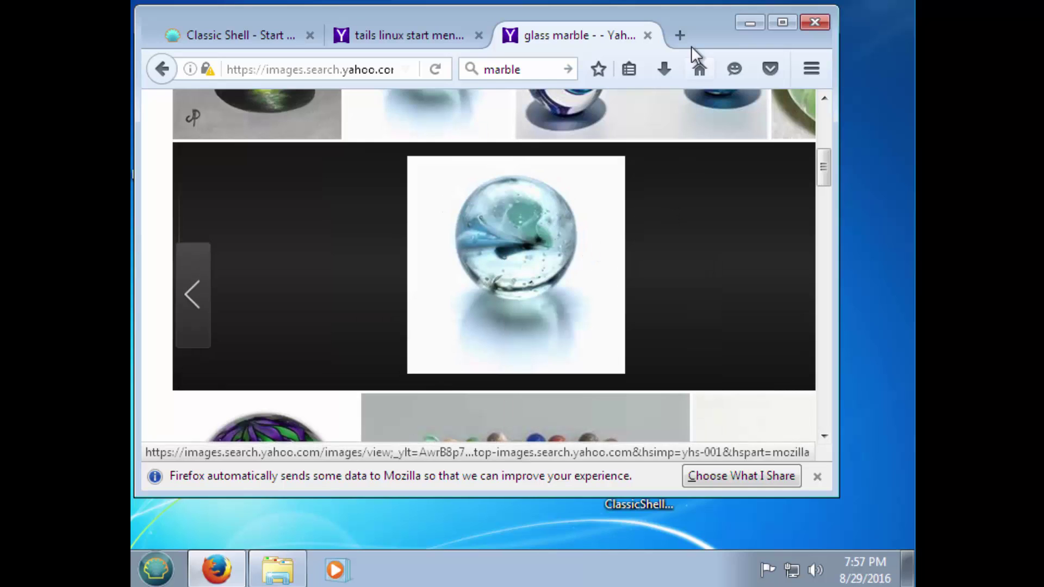
Switch to Paint and place the copied marble image on the right side of the canvas
{"action": "left_click", "coordinate": [740, 22]}
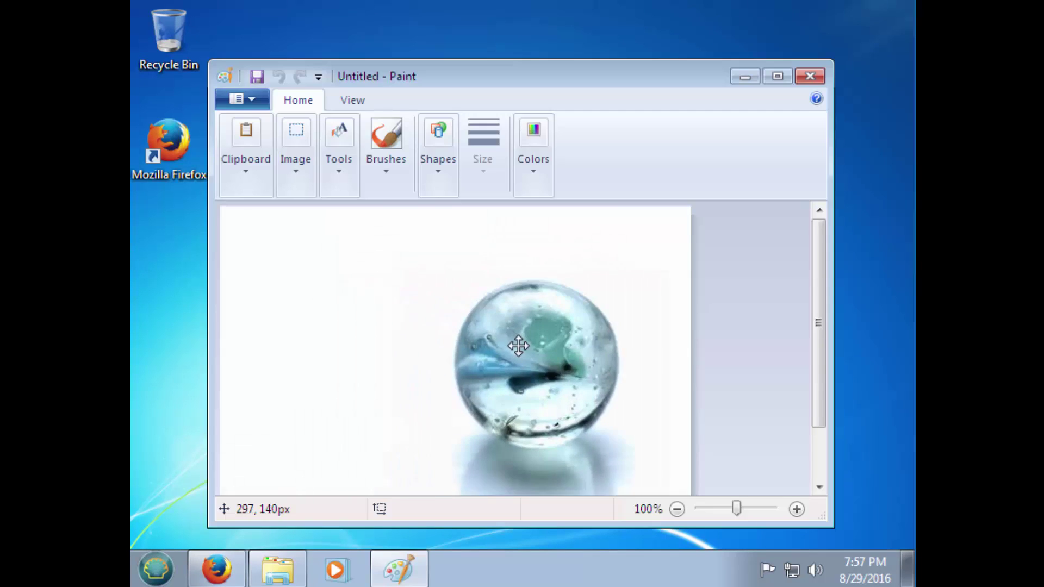
{"action": "left_click_drag", "start_coordinate": [509, 337], "coordinate": [552, 345]}
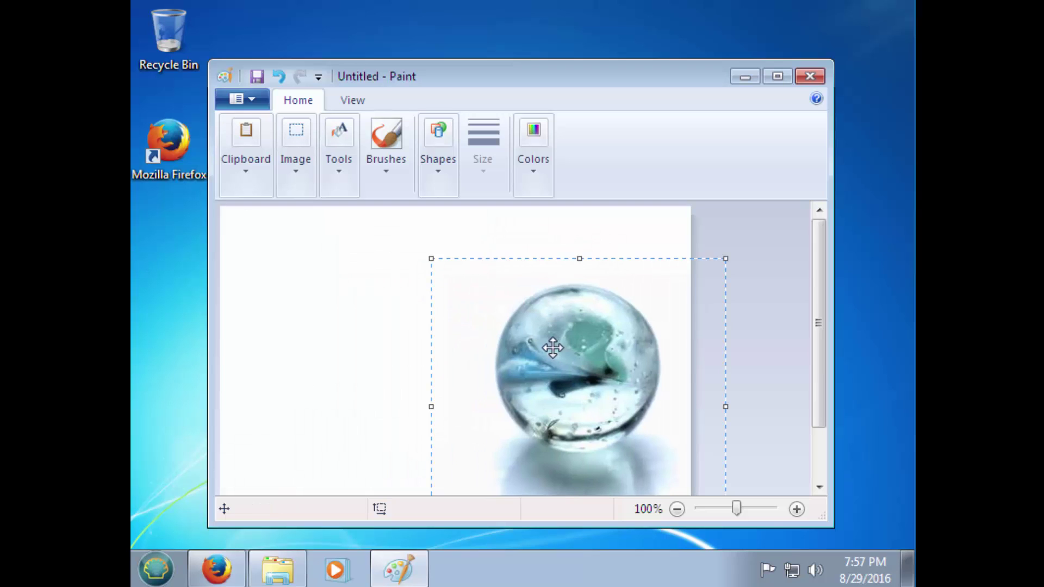
{"action": "left_click", "coordinate": [285, 320]}
Launch the Snipping Tool and capture the shell Start button on the taskbar
{"action": "left_click", "coordinate": [155, 565]}
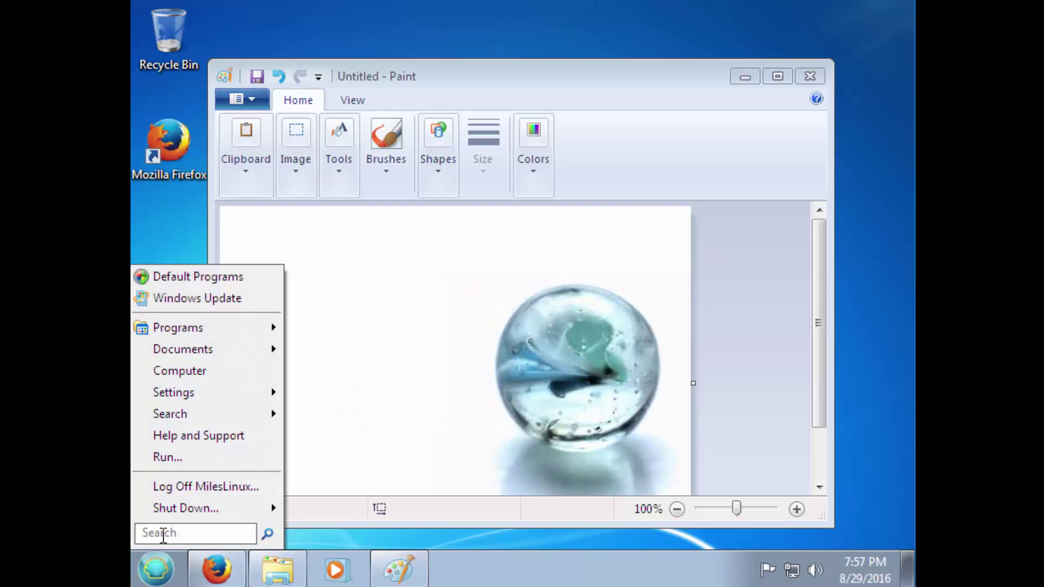
{"action": "mouse_move", "coordinate": [217, 322]}
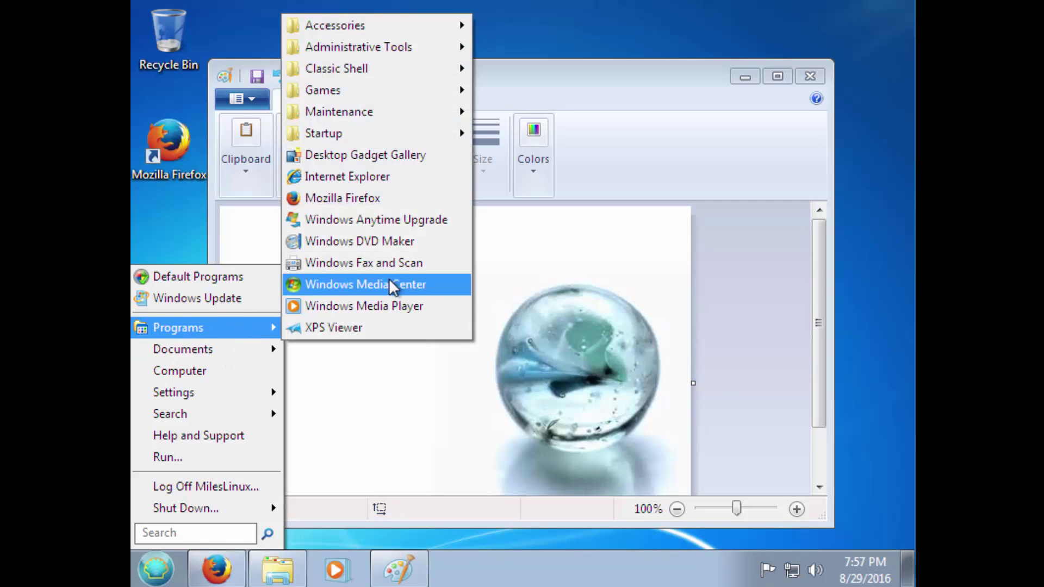
{"action": "mouse_move", "coordinate": [387, 26]}
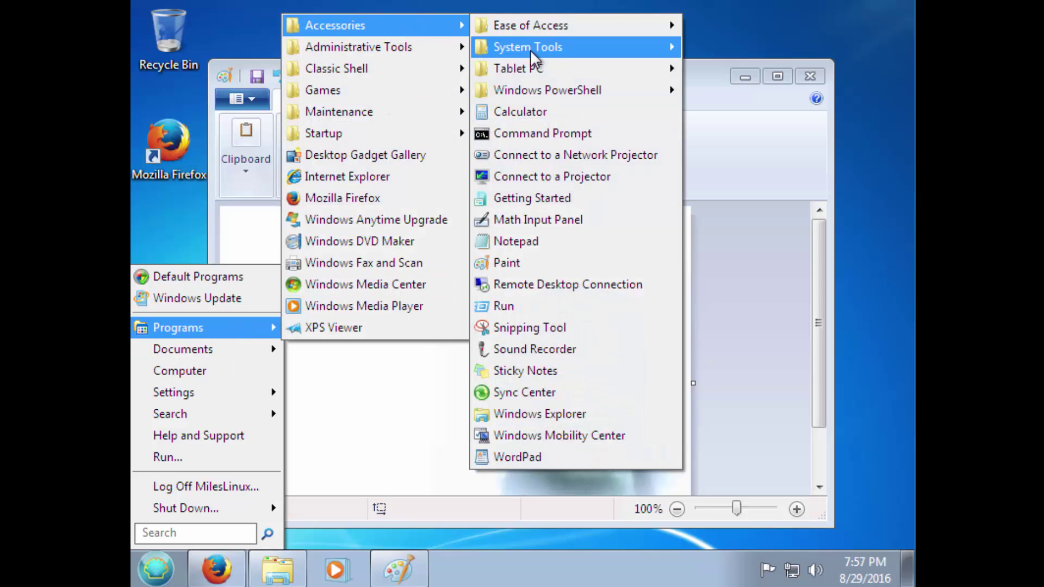
{"action": "left_click", "coordinate": [495, 328]}
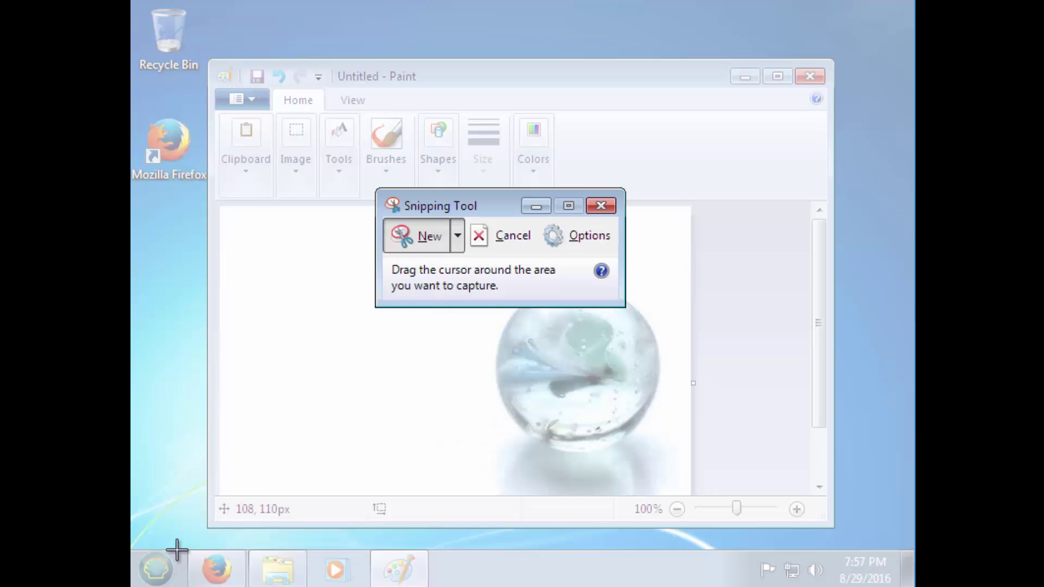
{"action": "left_click_drag", "start_coordinate": [178, 551], "coordinate": [136, 583]}
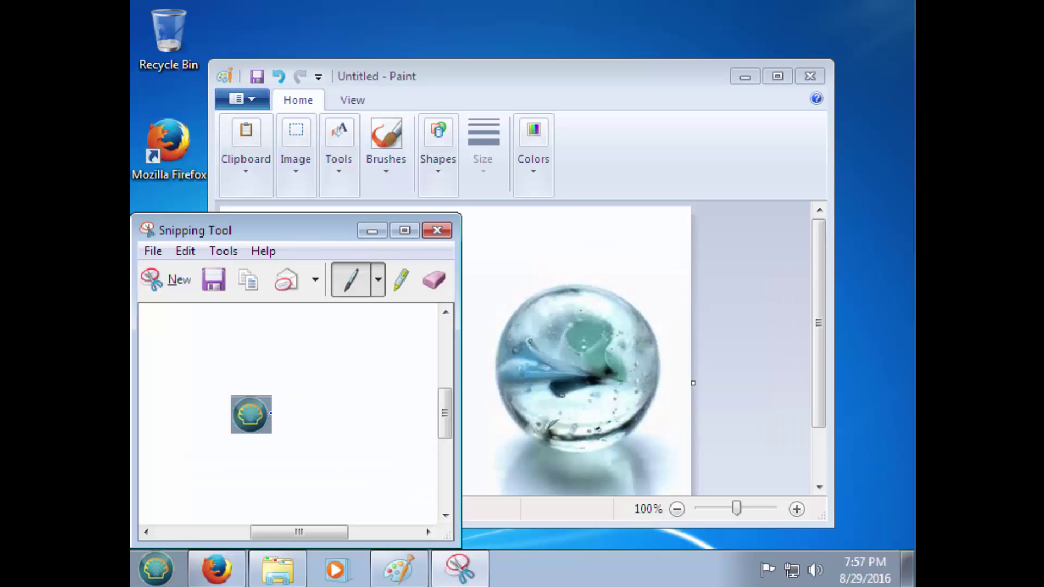
Copy the Start button snip and paste it into the upper-left corner of the Paint canvas
{"action": "right_click", "coordinate": [255, 424]}
{"action": "left_click", "coordinate": [289, 460]}
{"action": "left_click", "coordinate": [374, 229]}
{"action": "left_click", "coordinate": [245, 164]}
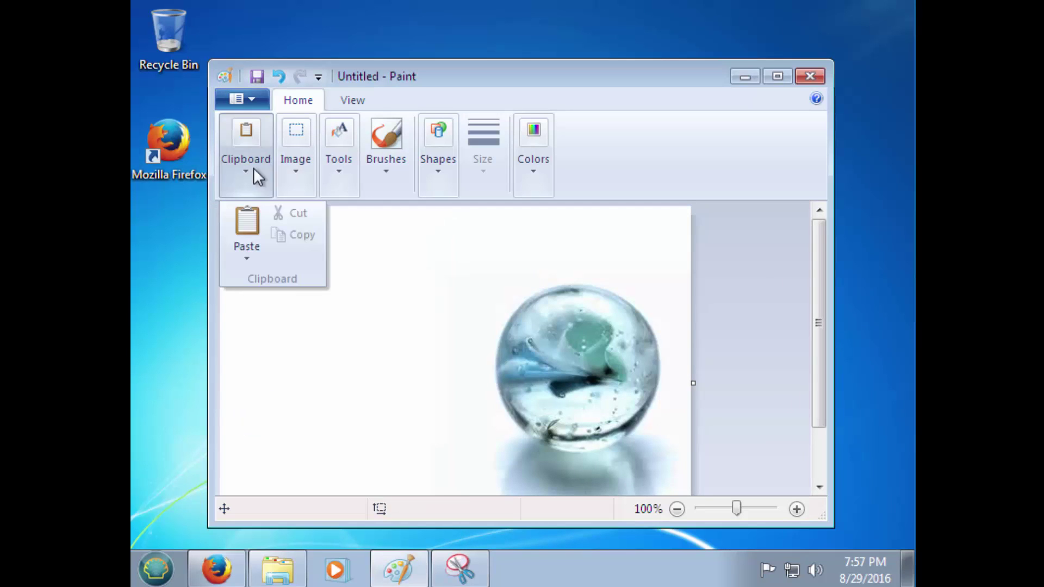
{"action": "left_click", "coordinate": [248, 219]}
{"action": "left_click", "coordinate": [327, 286]}
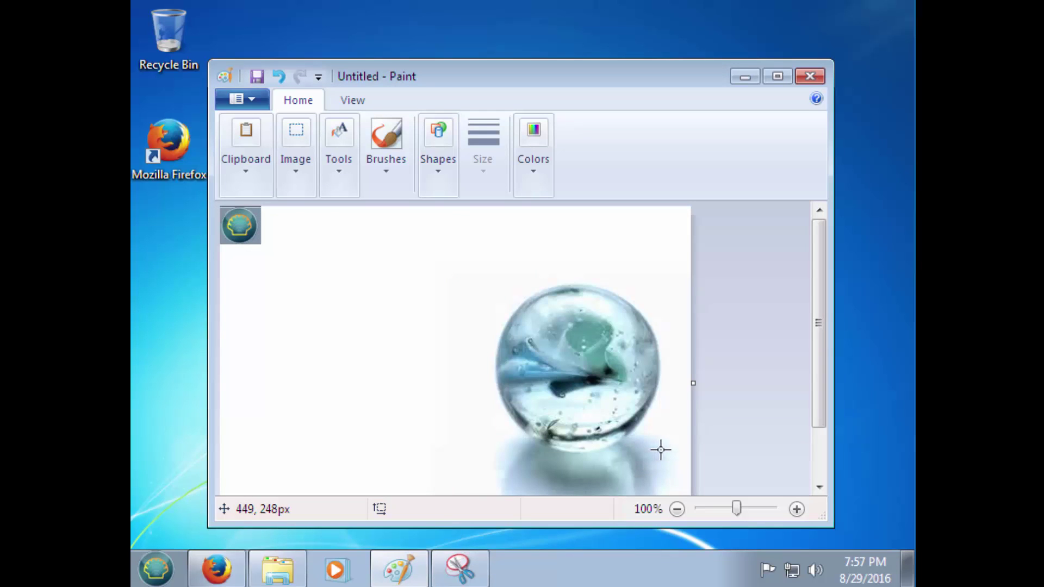
Select the marble, move it over the pasted Start button image, and shrink it to about 39 × 43 px
{"action": "left_click_drag", "start_coordinate": [661, 452], "coordinate": [494, 283]}
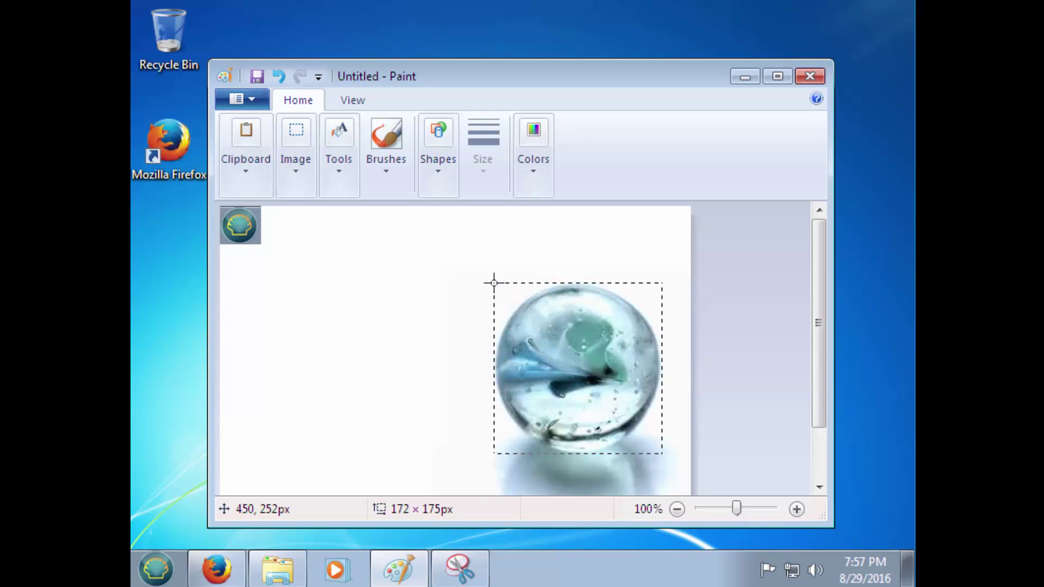
{"action": "left_click_drag", "start_coordinate": [576, 359], "coordinate": [301, 270]}
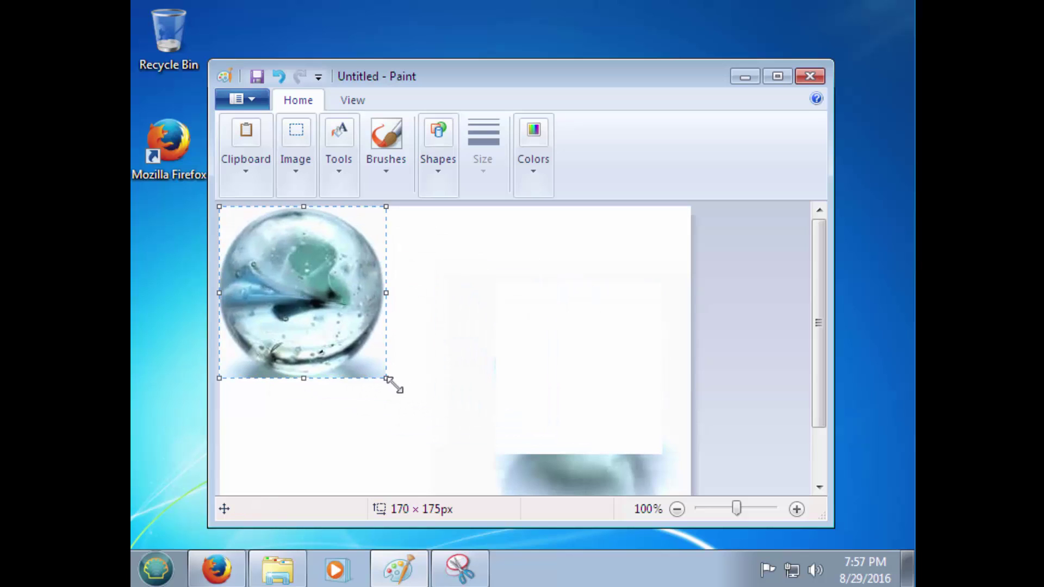
{"action": "left_click_drag", "start_coordinate": [390, 383], "coordinate": [265, 252]}
{"action": "left_click_drag", "start_coordinate": [280, 273], "coordinate": [273, 267]}
{"action": "mouse_move", "coordinate": [264, 252]}
{"action": "left_mouse_down"}
{"action": "mouse_move", "coordinate": [252, 233]}
{"action": "mouse_move", "coordinate": [247, 242]}
{"action": "left_mouse_up"}
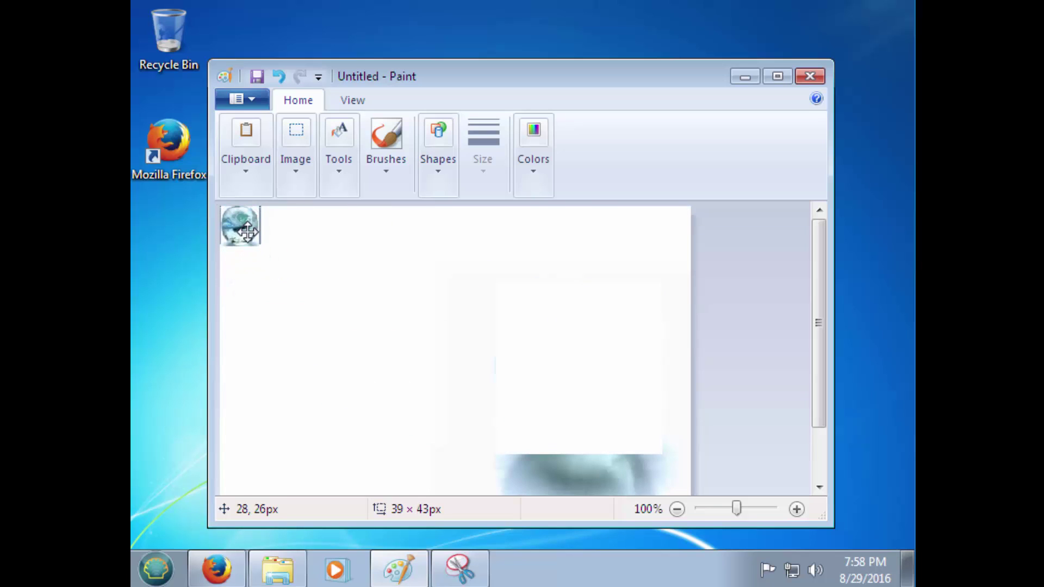
Delete the leftover marble reflection from the lower part of the Paint canvas
{"action": "left_click", "coordinate": [359, 283]}
{"action": "mouse_move", "coordinate": [431, 386]}
{"action": "left_mouse_down"}
{"action": "mouse_move", "coordinate": [512, 434]}
{"action": "mouse_move", "coordinate": [691, 494]}
{"action": "left_mouse_up"}
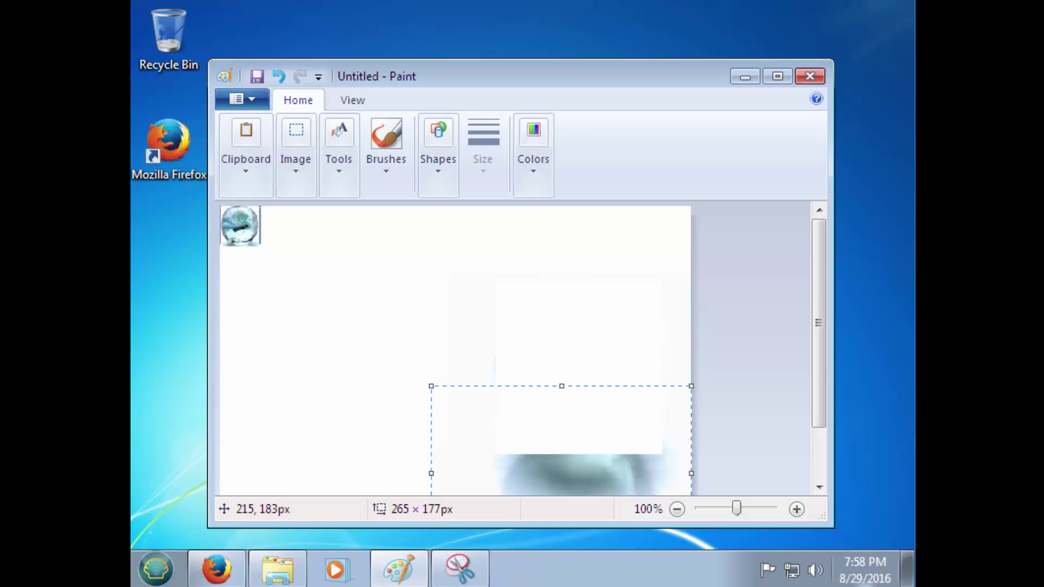
{"action": "key", "text": "Delete"}
{"action": "scroll", "coordinate": [467, 420], "scroll_direction": "down", "scroll_amount": 2}
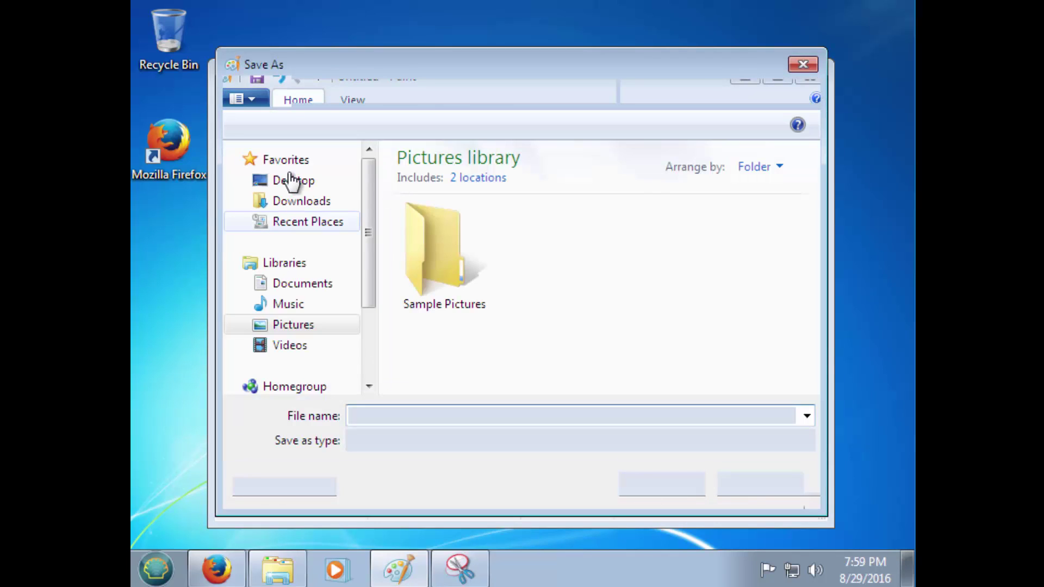
Save the picture to the Desktop as a PNG named Start Marble and close Paint
{"action": "left_click", "coordinate": [292, 182]}
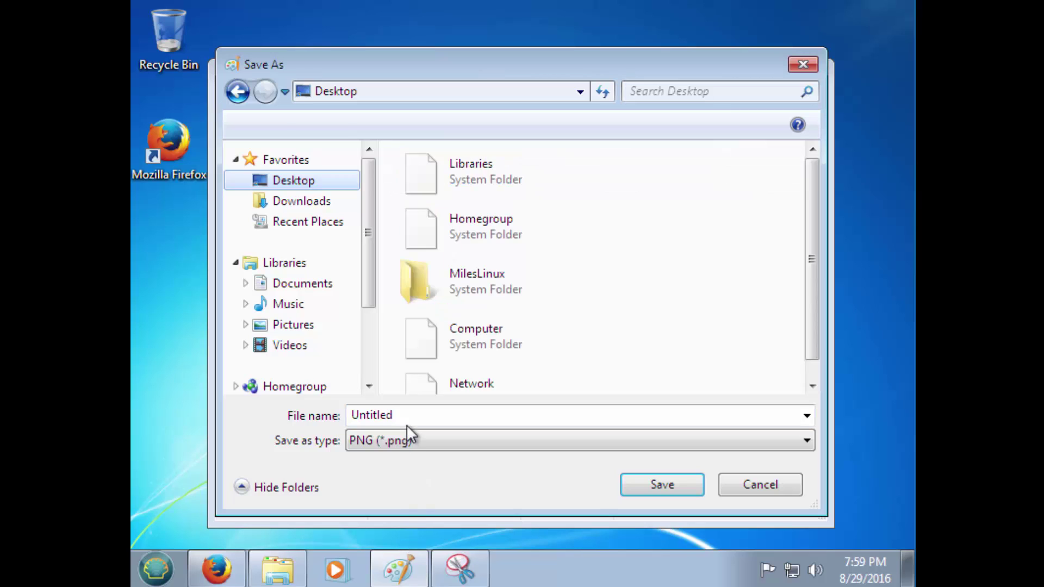
{"action": "key", "text": "BackSpace"}
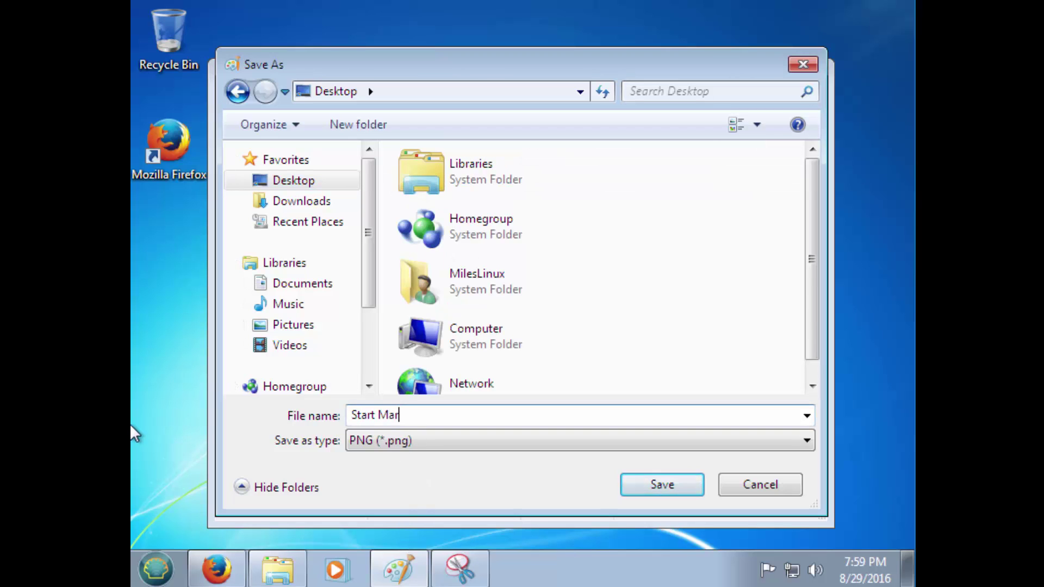
{"action": "left_click", "coordinate": [652, 481]}
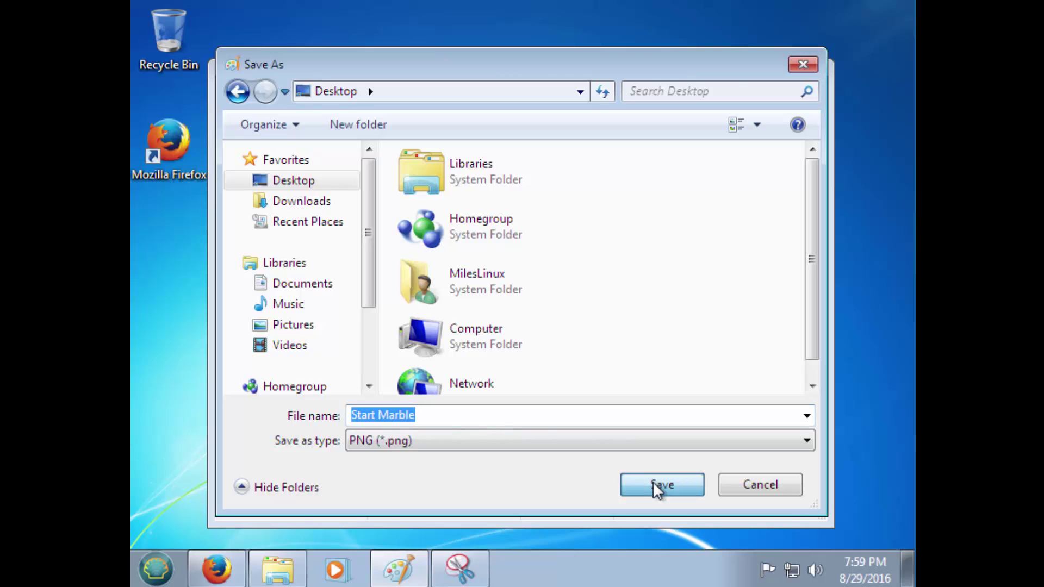
{"action": "key", "text": "alt+F4"}
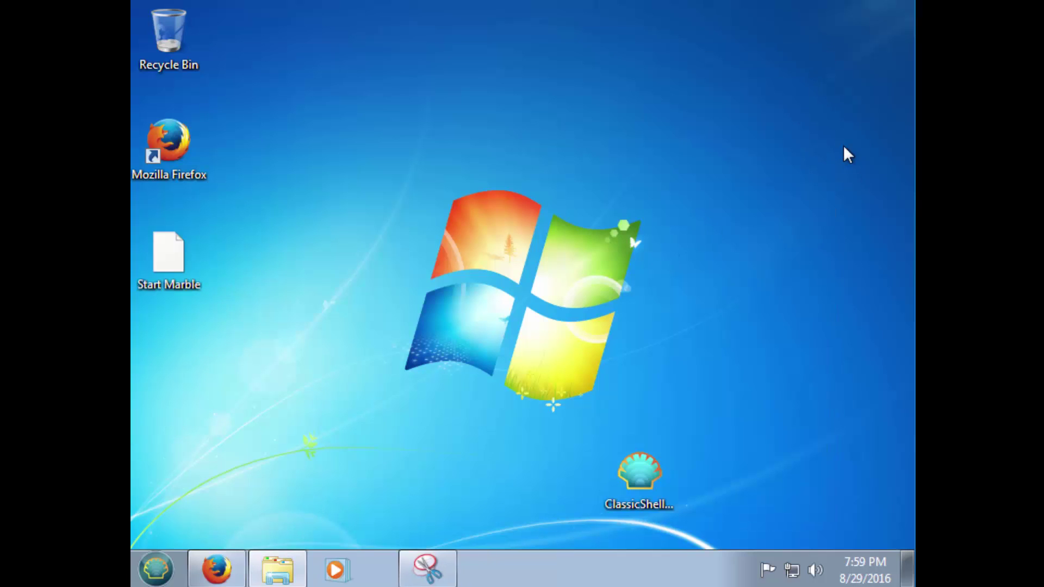
Return to the Classic Start Menu settings and switch the replacement Start button to Custom
{"action": "left_click", "coordinate": [278, 570]}
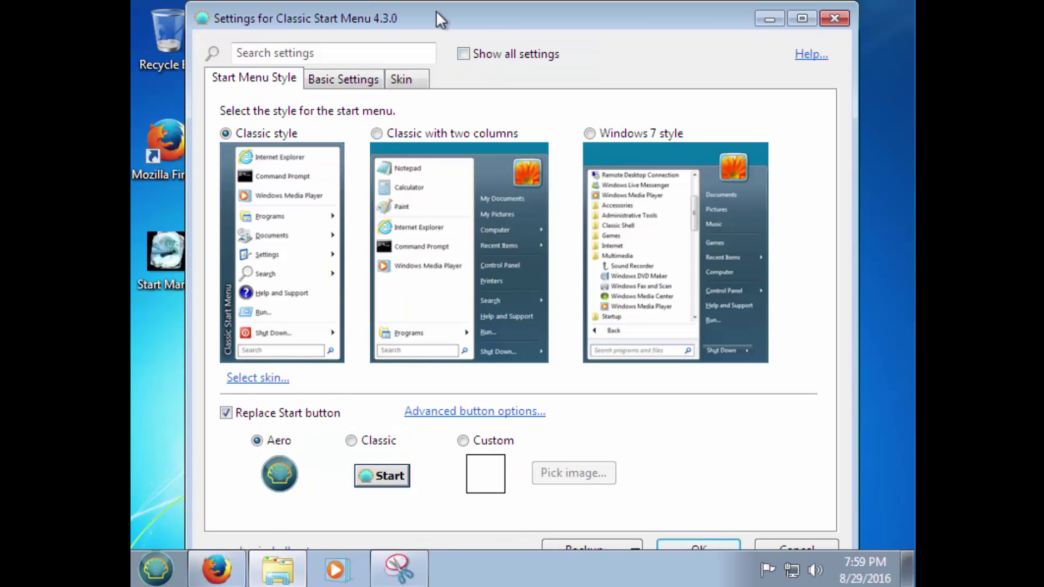
{"action": "left_click_drag", "start_coordinate": [436, 11], "coordinate": [526, 14]}
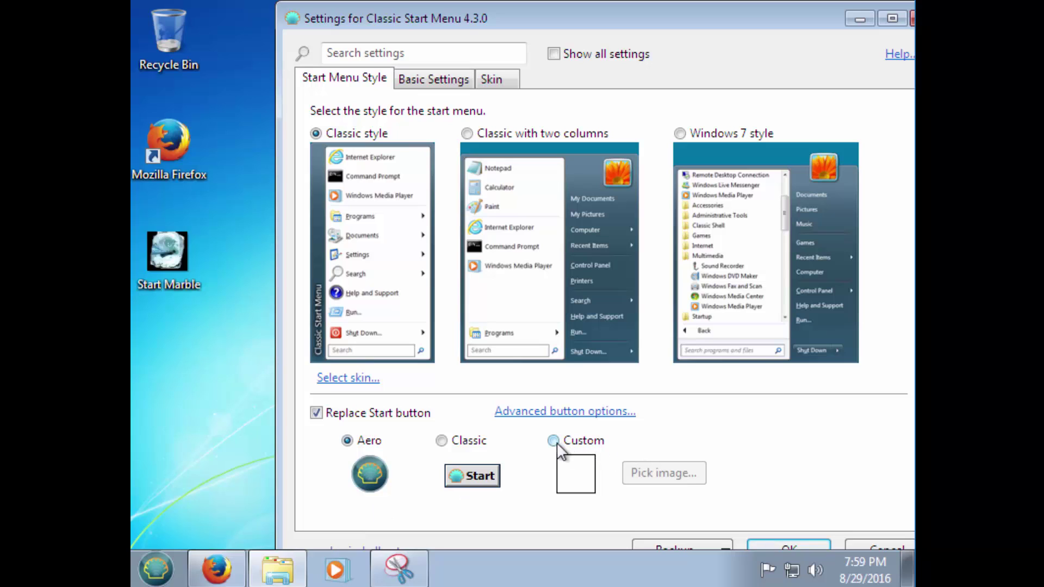
{"action": "left_click", "coordinate": [560, 472]}
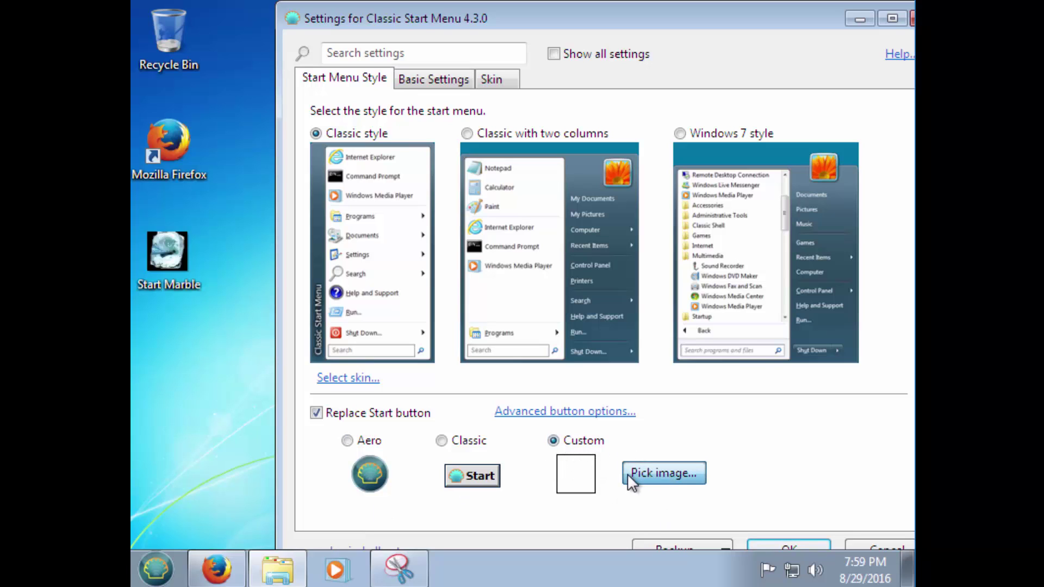
Pick the Start Marble image from the Desktop as the custom Start button image
{"action": "left_click", "coordinate": [629, 473]}
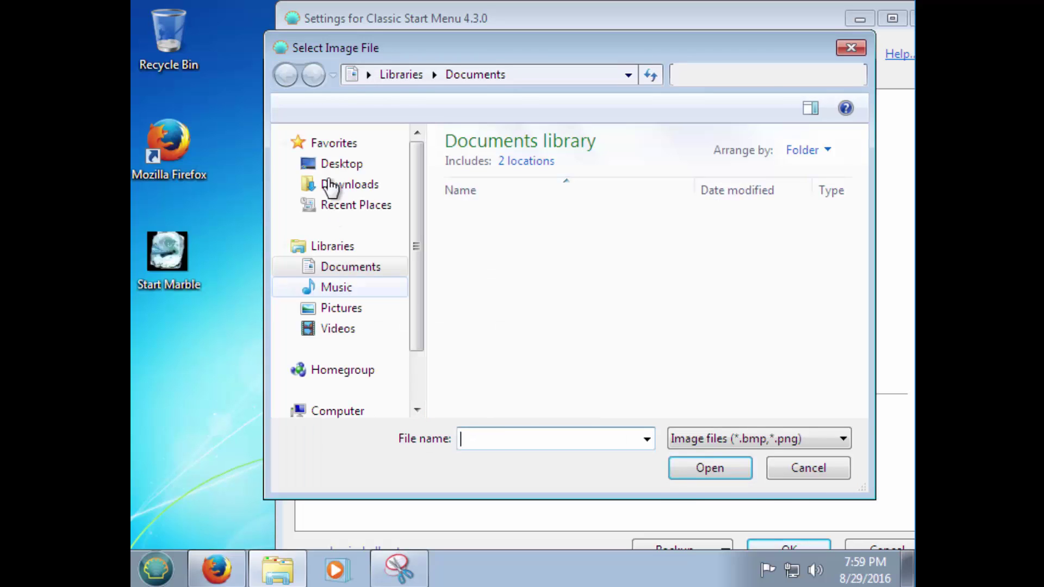
{"action": "left_click", "coordinate": [326, 161]}
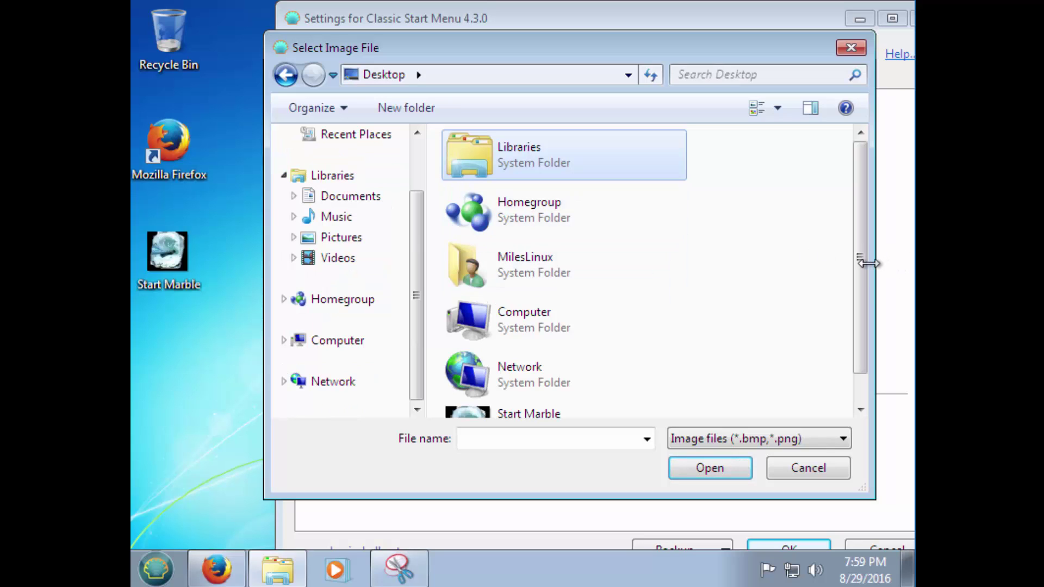
{"action": "left_click_drag", "start_coordinate": [858, 318], "coordinate": [860, 361]}
{"action": "left_click", "coordinate": [485, 395]}
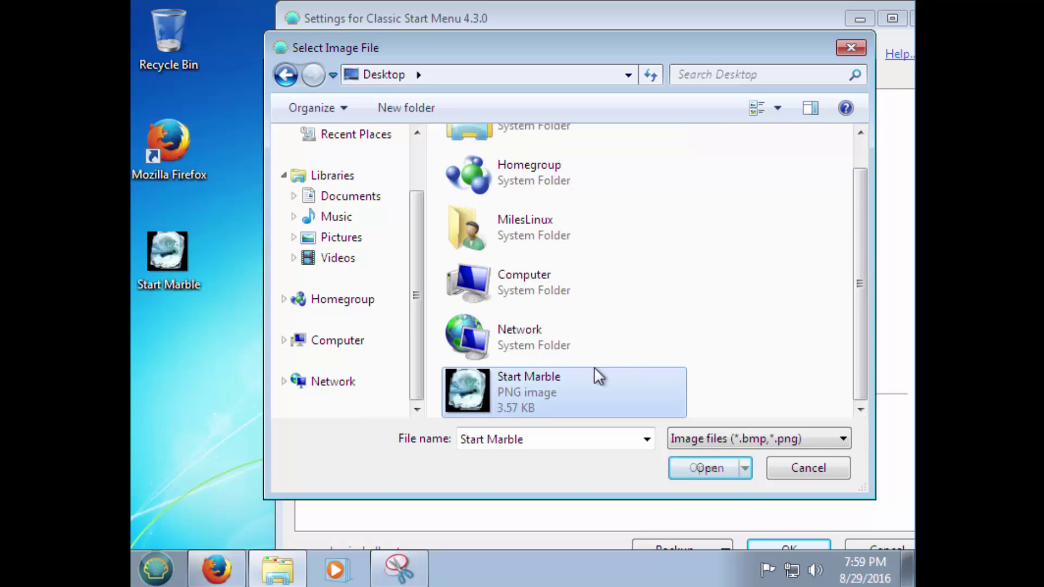
{"action": "left_click", "coordinate": [713, 472]}
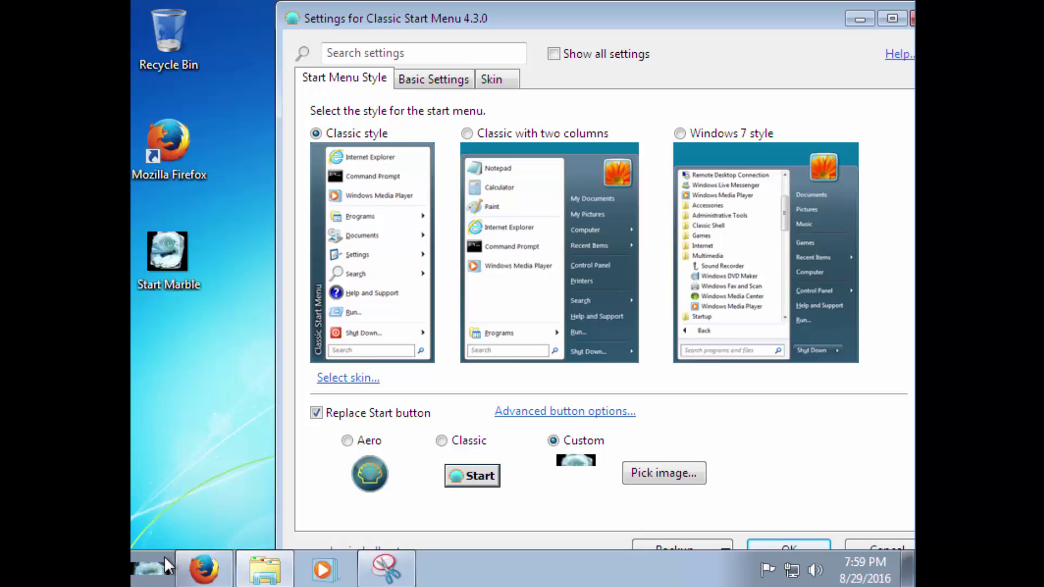
Try opening the start menu with the marble Start button and close the Classic Start Menu settings
{"action": "left_click", "coordinate": [161, 577]}
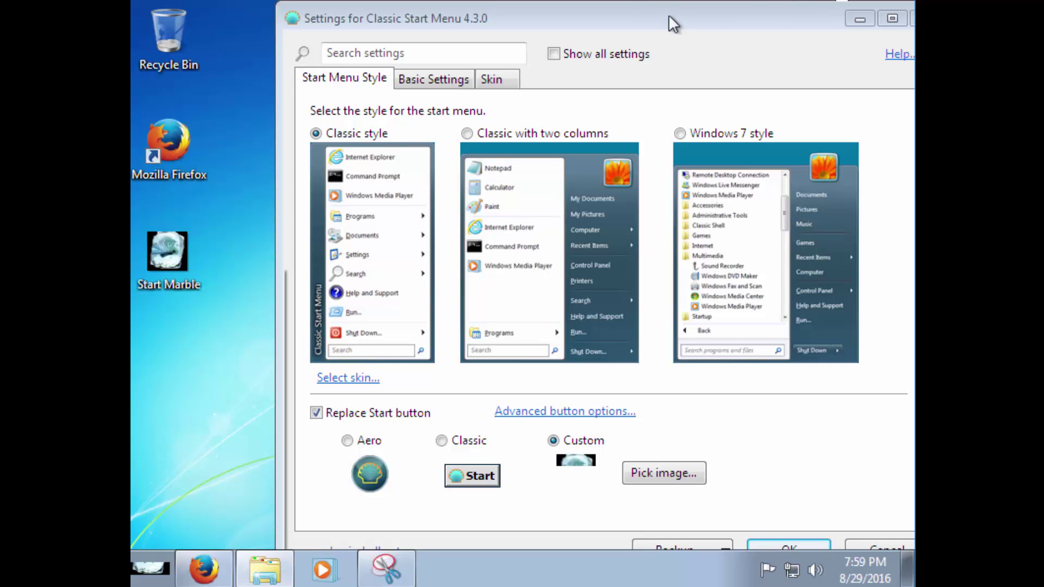
{"action": "key", "text": "super"}
{"action": "key", "text": "super"}
{"action": "left_click_drag", "start_coordinate": [637, 26], "coordinate": [560, 29]}
Pin the Mozilla Firefox desktop shortcut to the Classic Shell start menu and open the menu to check for it
{"action": "right_click", "coordinate": [169, 140]}
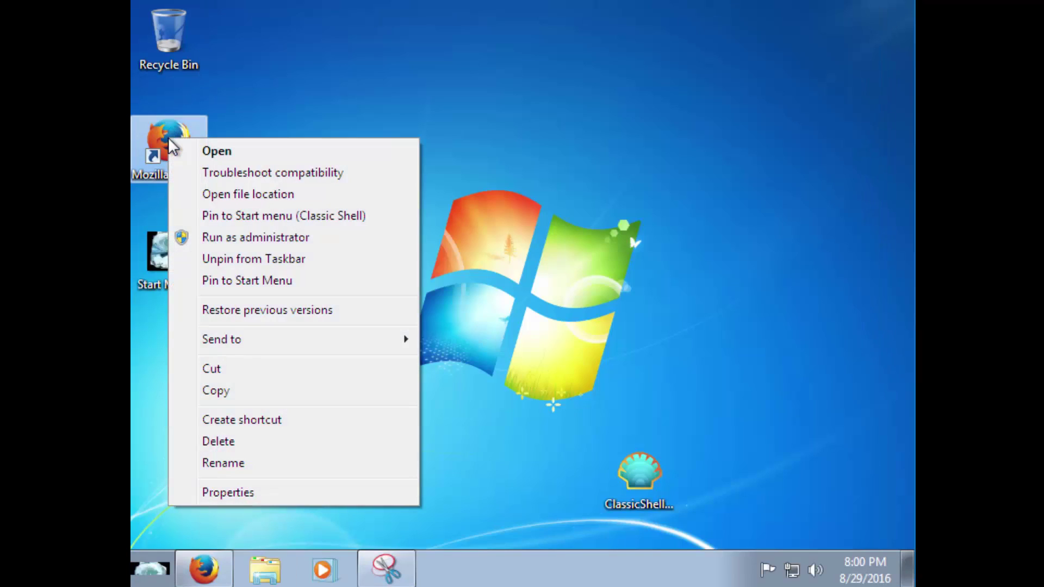
{"action": "left_click", "coordinate": [344, 218]}
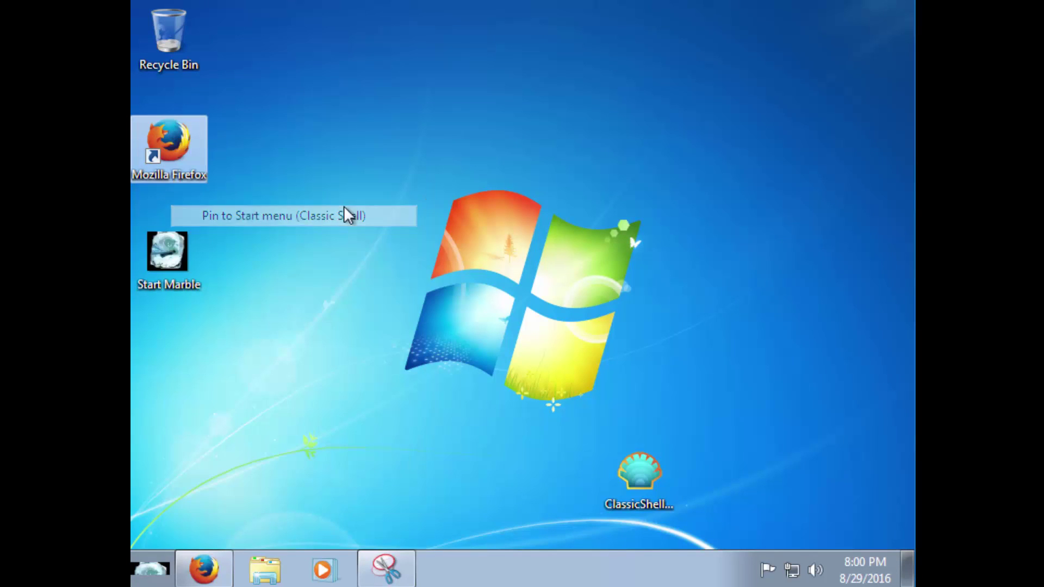
{"action": "left_click", "coordinate": [144, 580]}
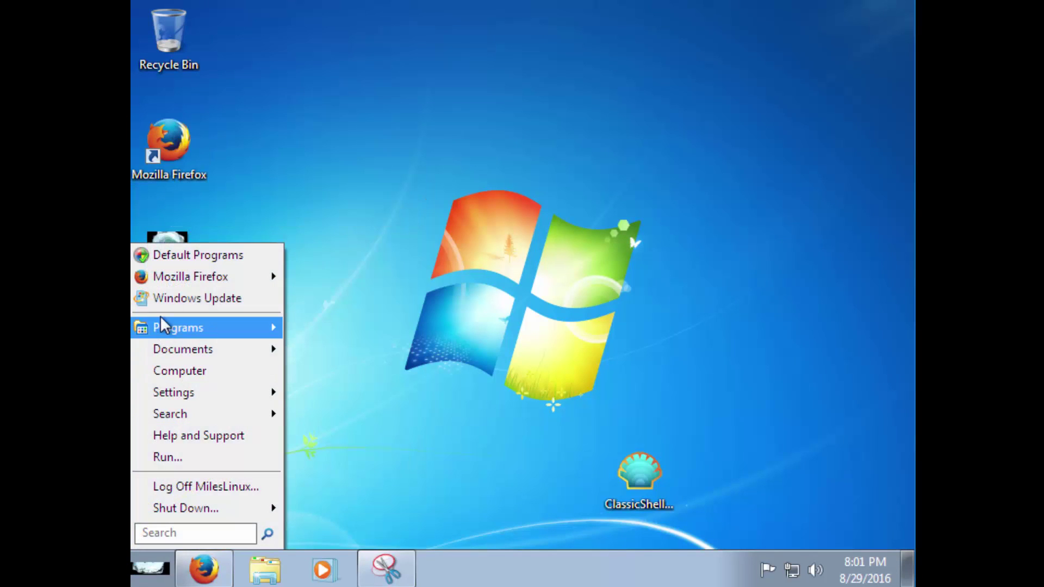
Inspect the options offered for the Mozilla Firefox and Default Programs entries, then dismiss the start menu
{"action": "right_click", "coordinate": [180, 277]}
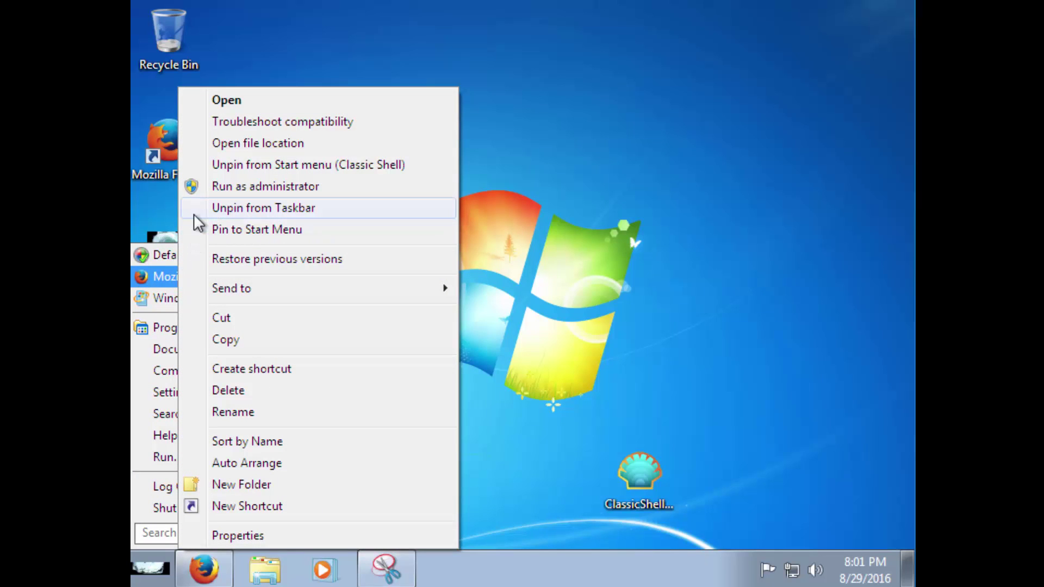
{"action": "right_click", "coordinate": [164, 255]}
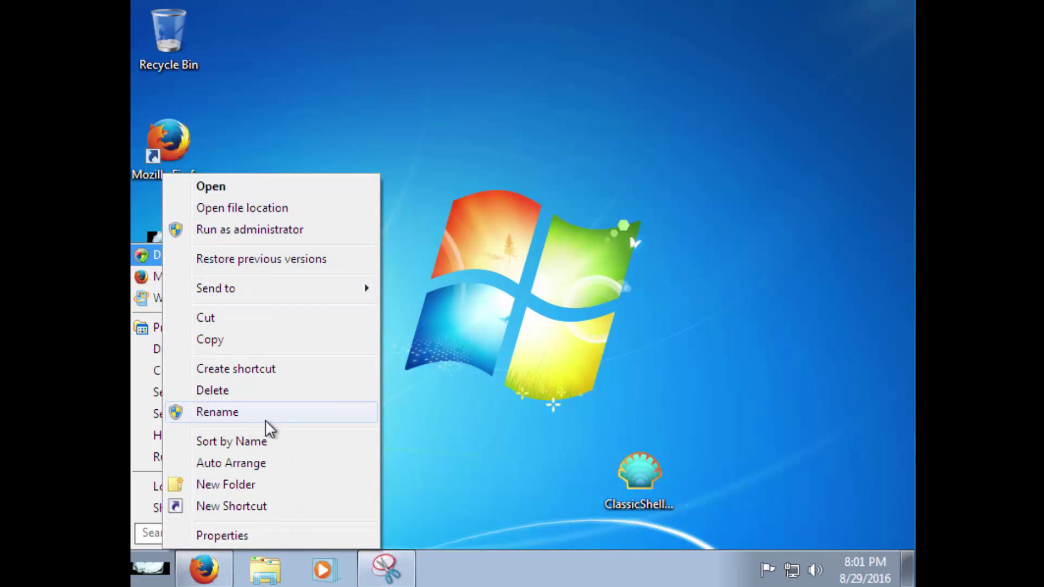
{"action": "left_click", "coordinate": [476, 330]}
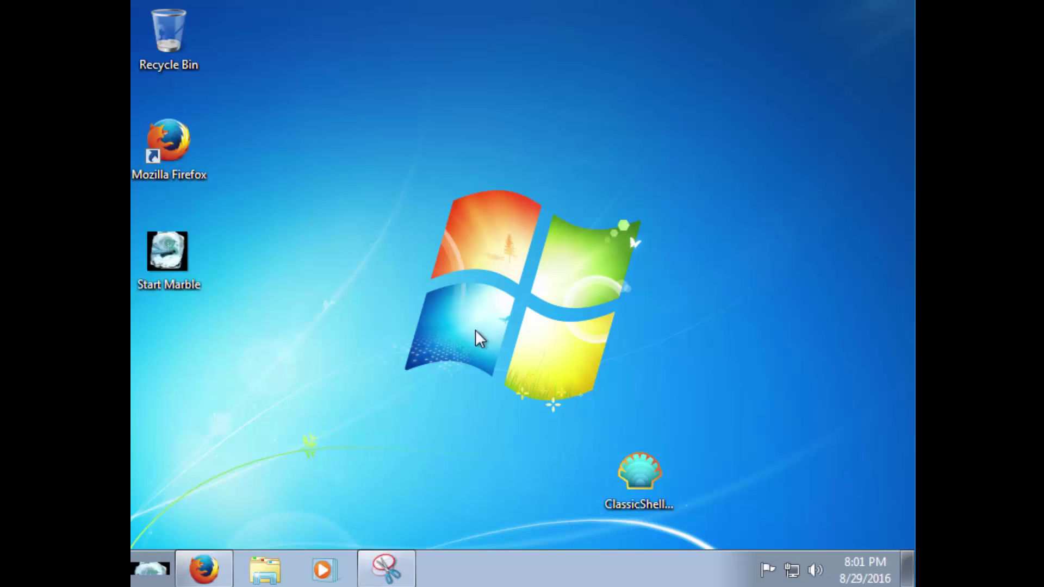
Move the Mozilla Firefox entry above Default Programs in the start menu
{"action": "left_click", "coordinate": [155, 571]}
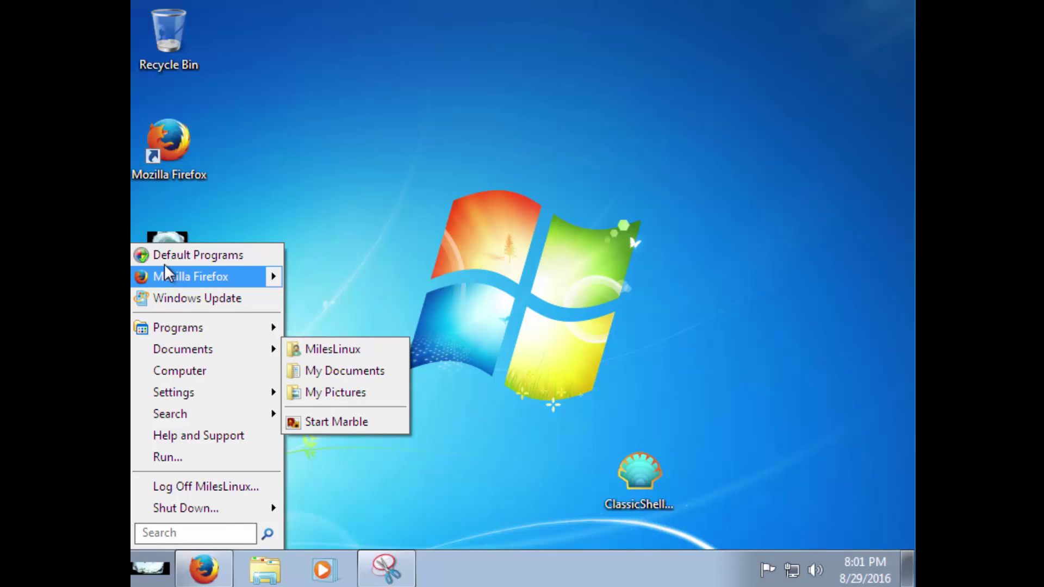
{"action": "left_click_drag", "start_coordinate": [166, 275], "coordinate": [168, 250]}
{"action": "left_click_drag", "start_coordinate": [168, 249], "coordinate": [168, 250]}
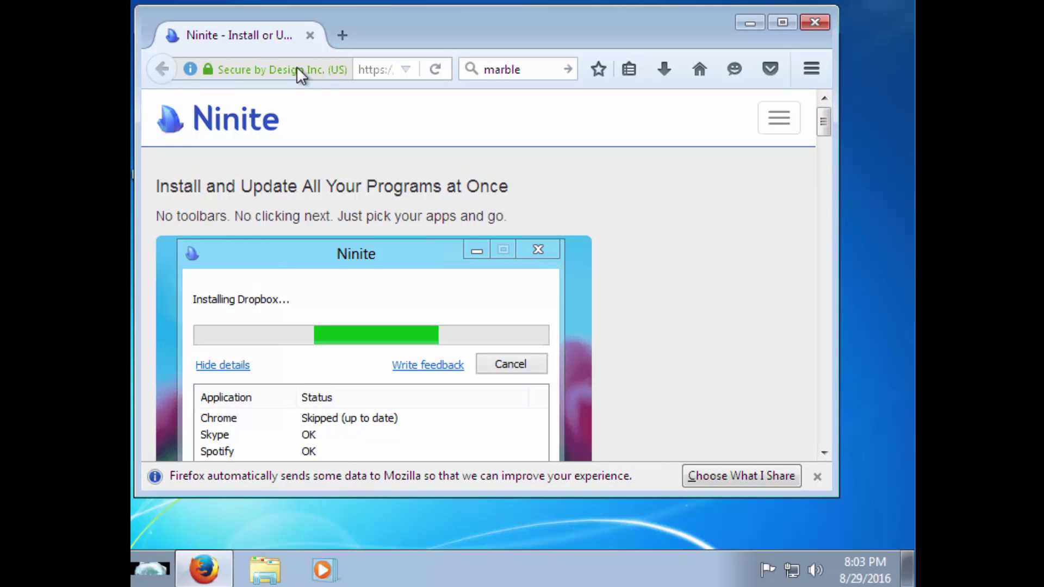
Look through the Ninite page's app list, from web browsers and media to security, utilities and developer tools
{"action": "scroll", "coordinate": [361, 195], "scroll_direction": "down", "scroll_amount": 10}
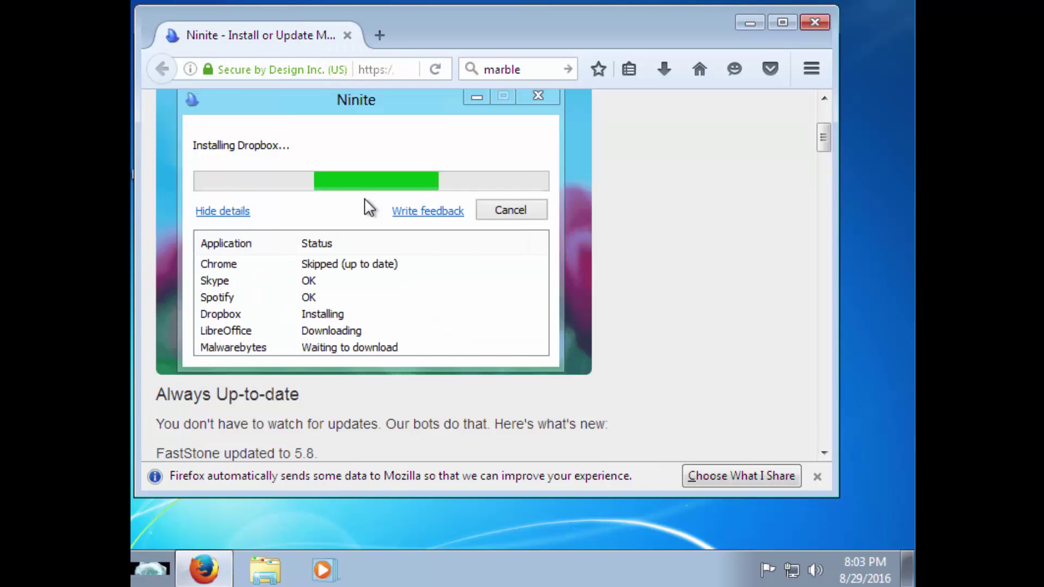
{"action": "scroll", "coordinate": [403, 360], "scroll_direction": "down", "scroll_amount": 15}
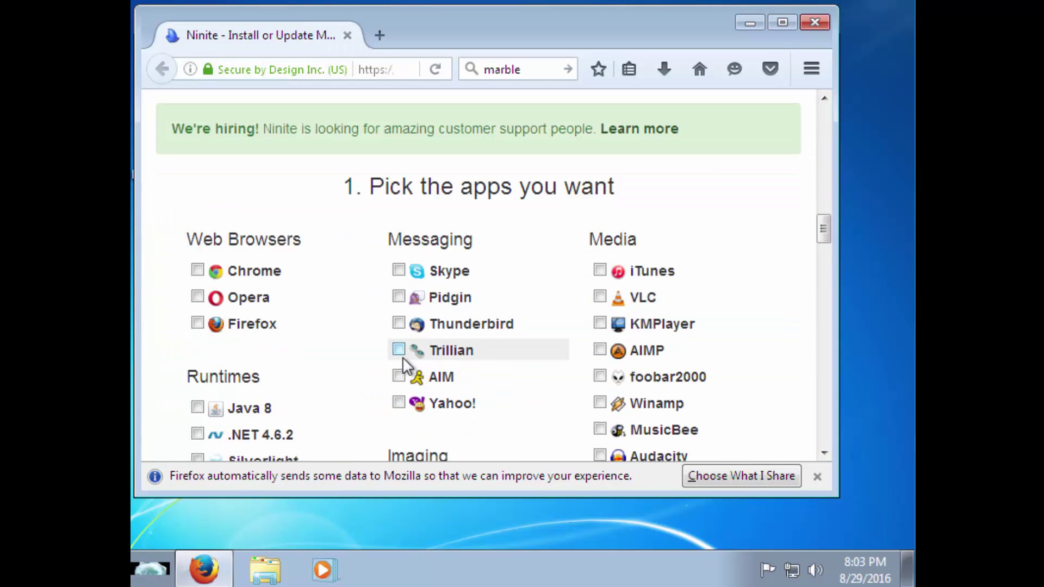
{"action": "scroll", "coordinate": [506, 255], "scroll_direction": "down", "scroll_amount": 10}
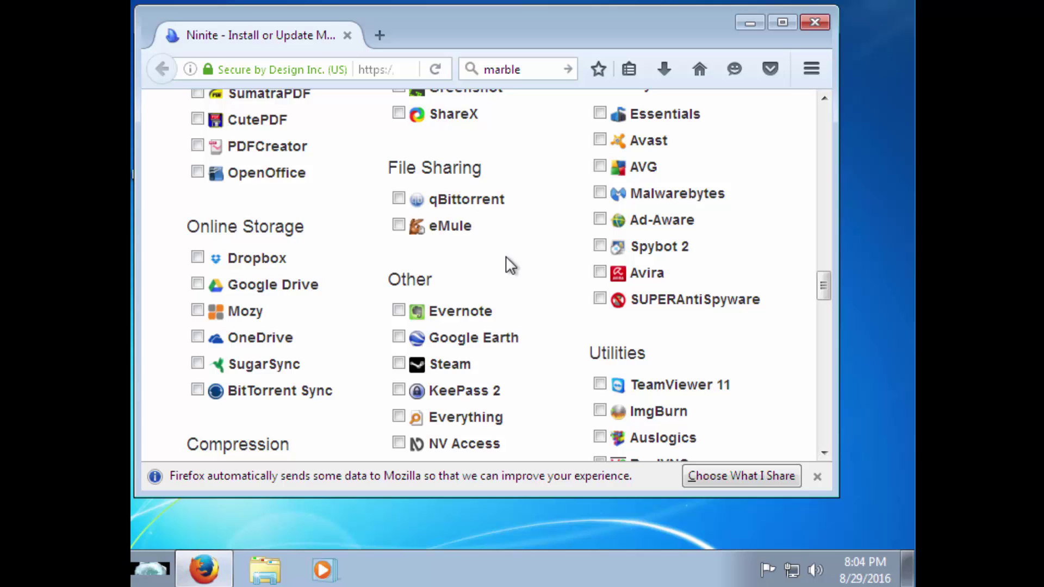
{"action": "scroll", "coordinate": [506, 257], "scroll_direction": "down", "scroll_amount": 7}
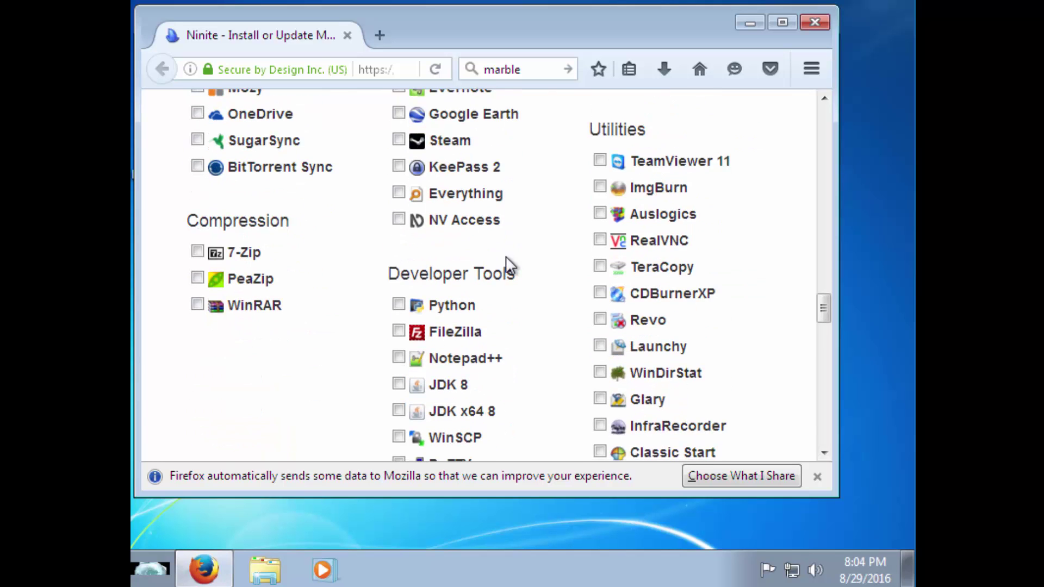
{"action": "scroll", "coordinate": [506, 265], "scroll_direction": "down", "scroll_amount": 3}
{"action": "scroll", "coordinate": [509, 265], "scroll_direction": "up", "scroll_amount": 13}
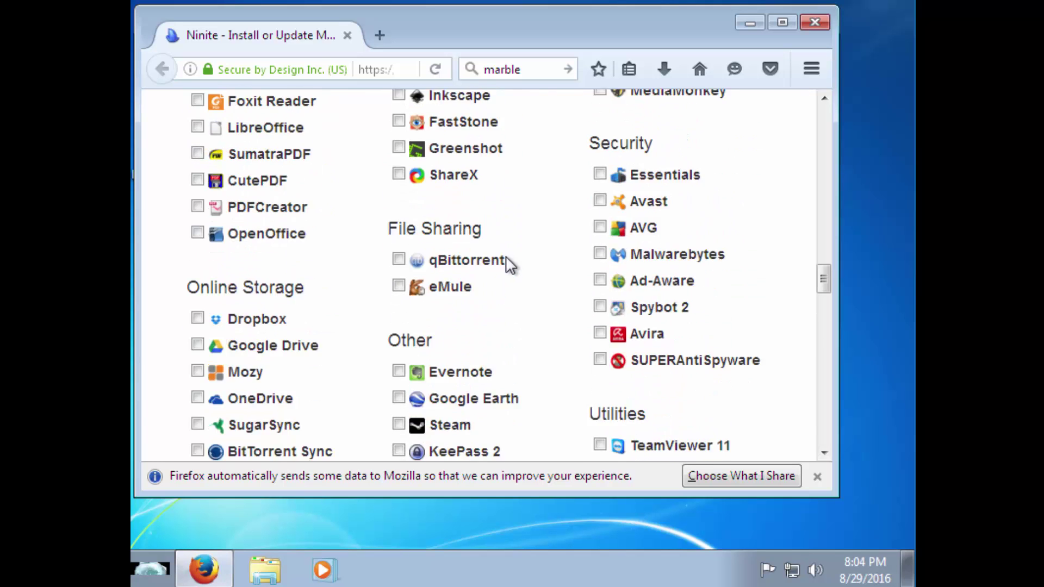
{"action": "scroll", "coordinate": [508, 264], "scroll_direction": "up", "scroll_amount": 7}
{"action": "scroll", "coordinate": [506, 265], "scroll_direction": "down", "scroll_amount": 6}
{"action": "scroll", "coordinate": [507, 265], "scroll_direction": "up", "scroll_amount": 2}
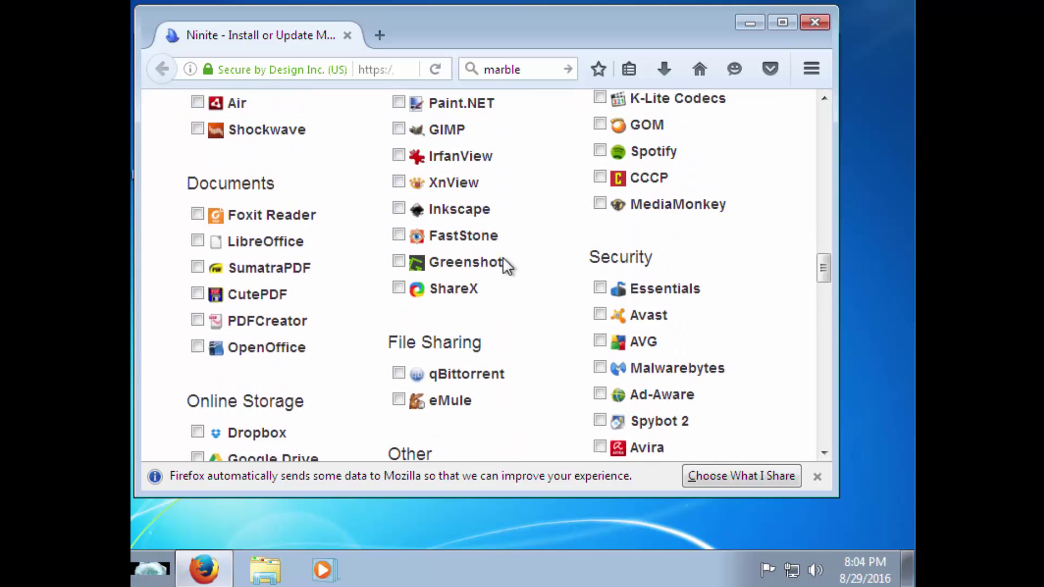
Select OpenOffice under Documents and Audacity under Media for the Ninite installer
{"action": "scroll", "coordinate": [508, 265], "scroll_direction": "down", "scroll_amount": 2}
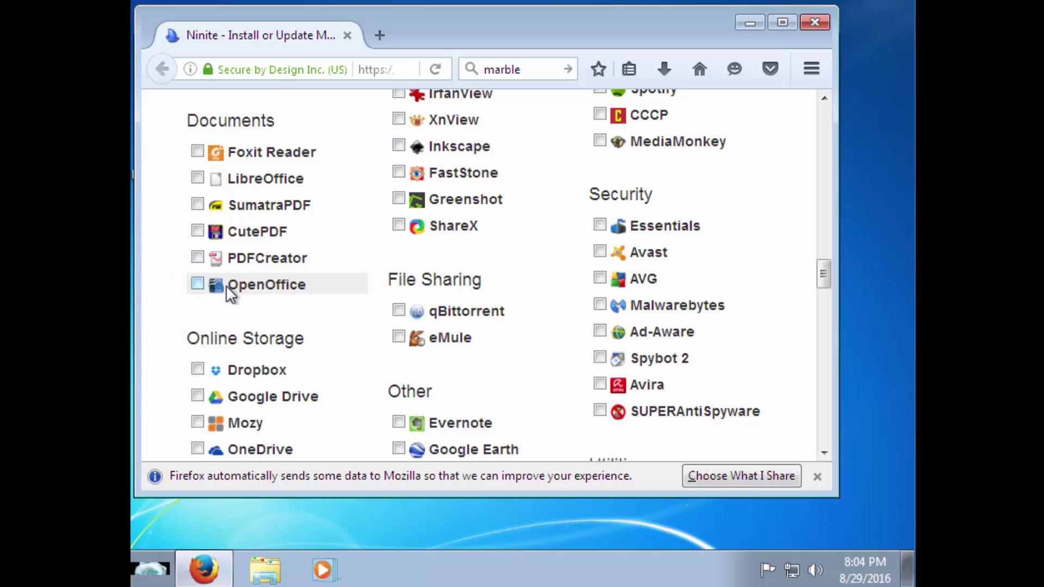
{"action": "left_click", "coordinate": [197, 284]}
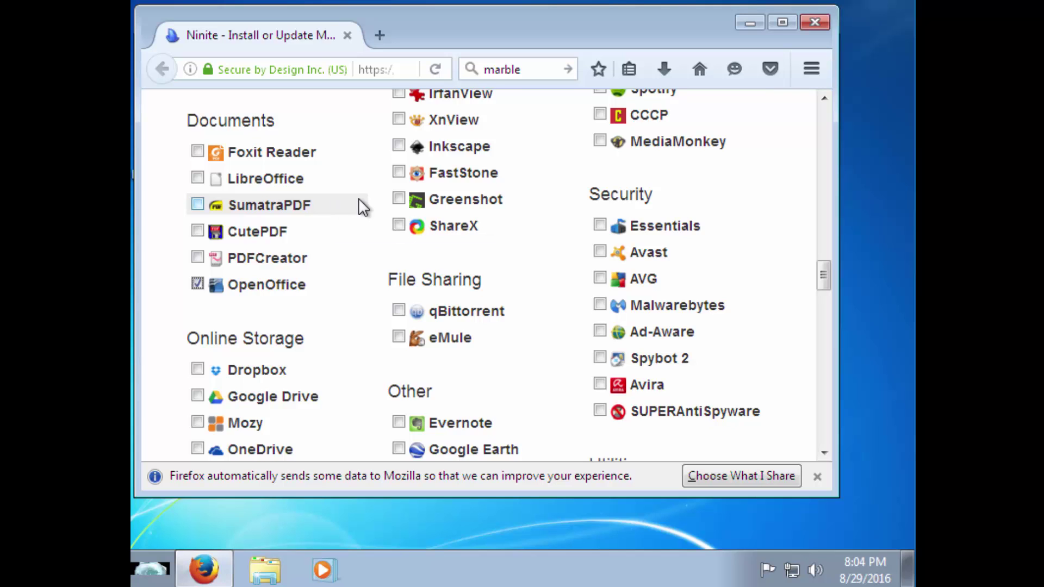
{"action": "scroll", "coordinate": [359, 201], "scroll_direction": "up", "scroll_amount": 4}
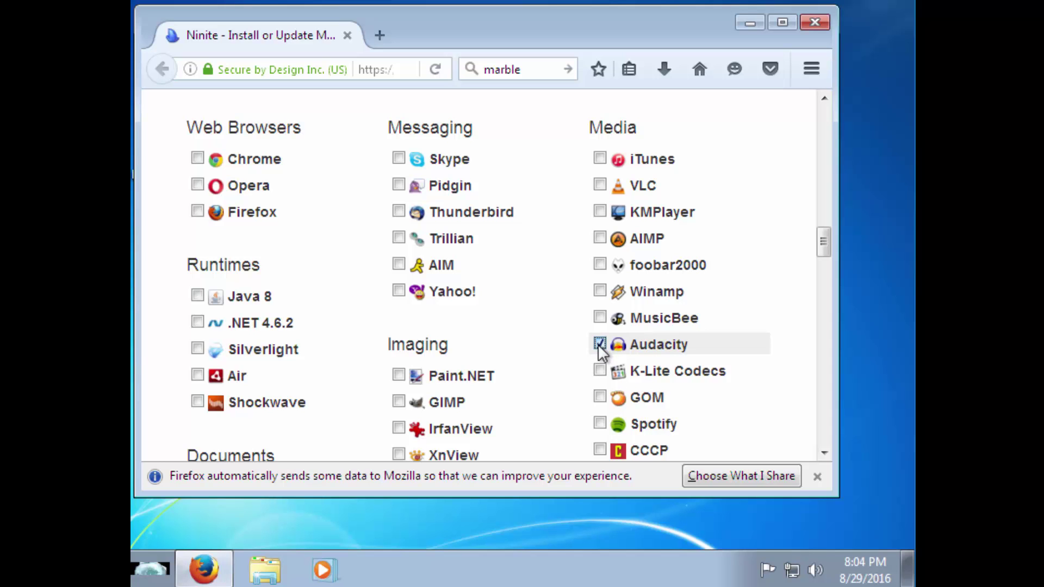
Review the whole Ninite app list again, including the installer download section, for further apps worth adding
{"action": "scroll", "coordinate": [600, 348], "scroll_direction": "down", "scroll_amount": 15}
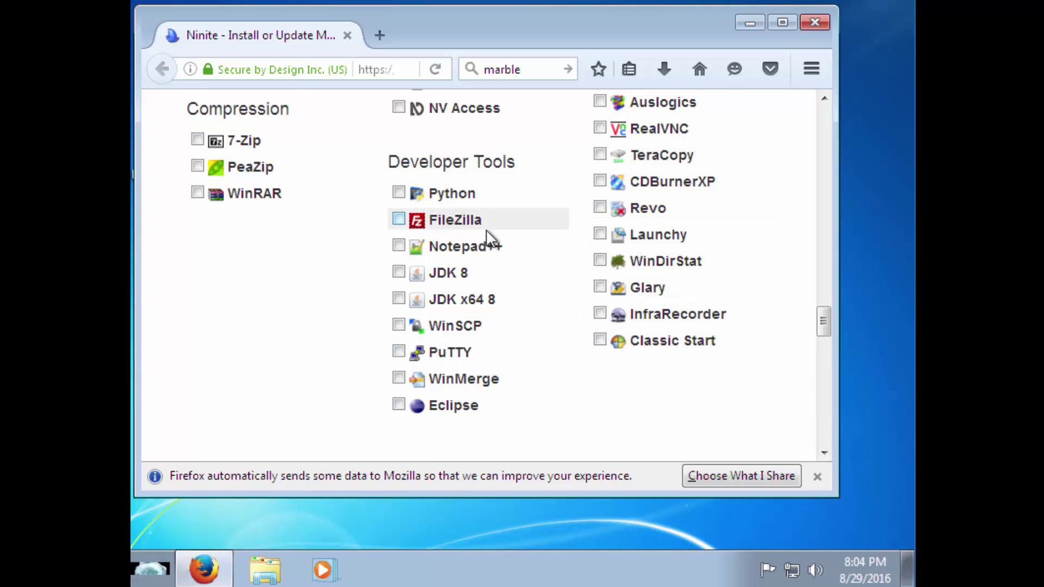
{"action": "scroll", "coordinate": [527, 249], "scroll_direction": "up", "scroll_amount": 5}
{"action": "scroll", "coordinate": [526, 250], "scroll_direction": "down", "scroll_amount": 10}
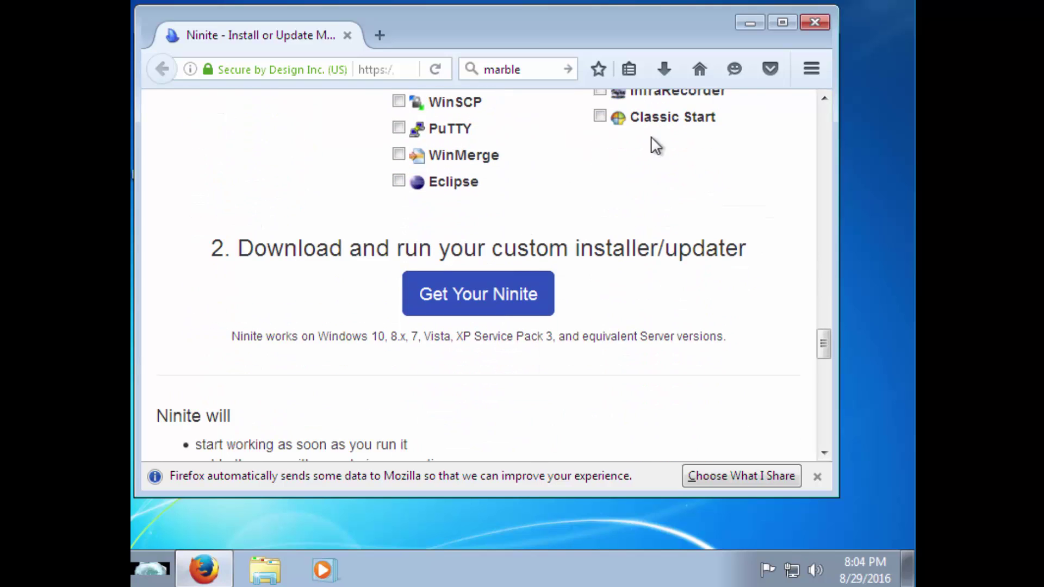
{"action": "scroll", "coordinate": [600, 348], "scroll_direction": "up", "scroll_amount": 5}
{"action": "scroll", "coordinate": [601, 350], "scroll_direction": "down", "scroll_amount": 3}
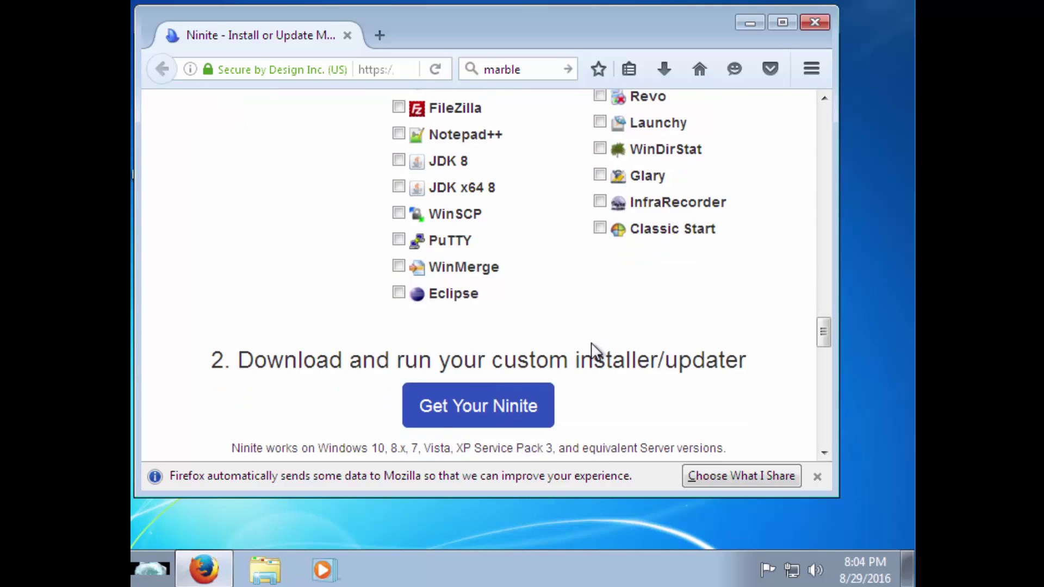
{"action": "scroll", "coordinate": [598, 348], "scroll_direction": "up", "scroll_amount": 8}
{"action": "scroll", "coordinate": [294, 217], "scroll_direction": "up", "scroll_amount": 8}
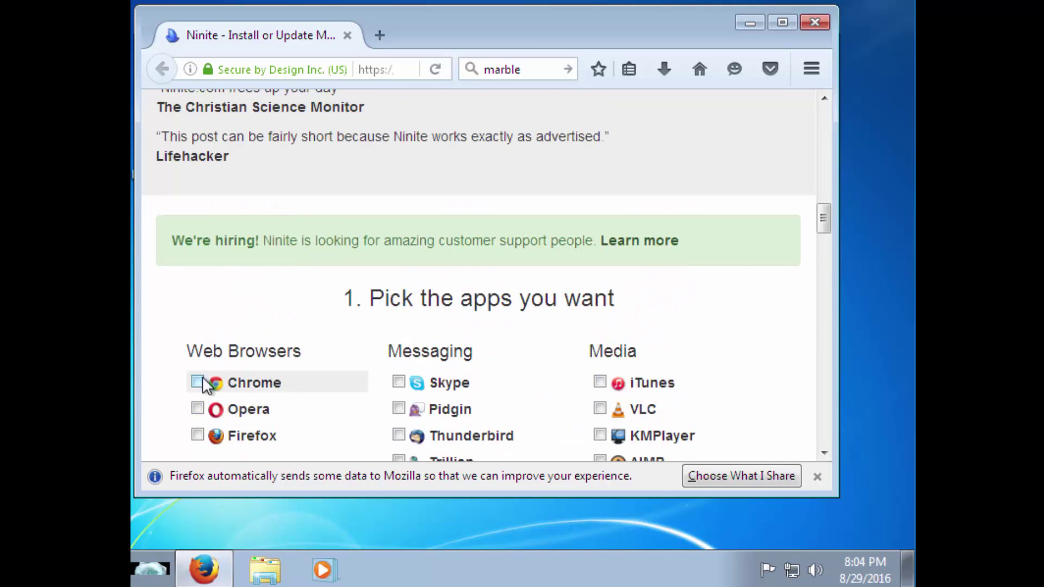
{"action": "scroll", "coordinate": [263, 373], "scroll_direction": "down", "scroll_amount": 6}
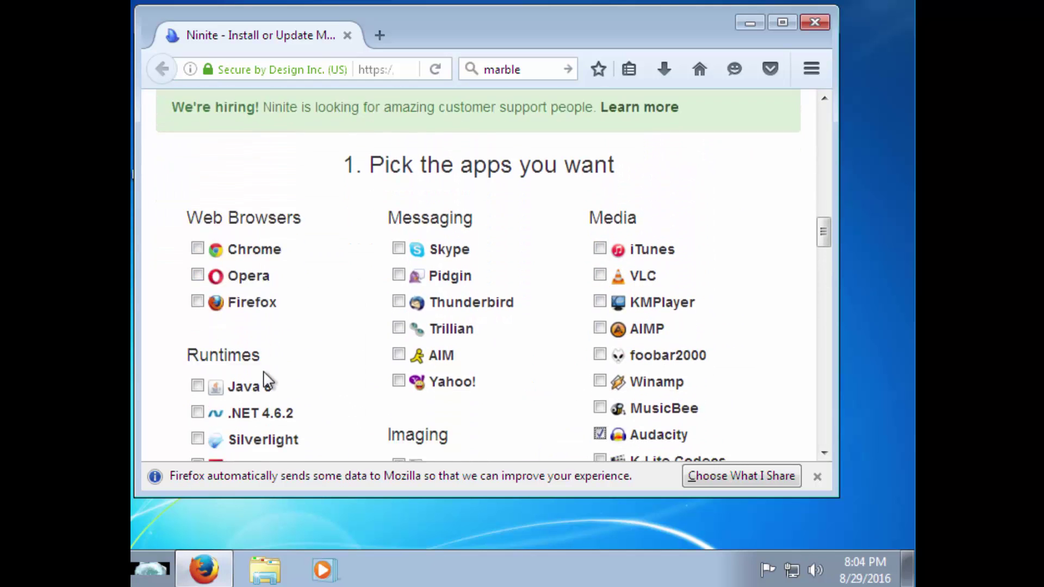
{"action": "scroll", "coordinate": [263, 373], "scroll_direction": "down", "scroll_amount": 10}
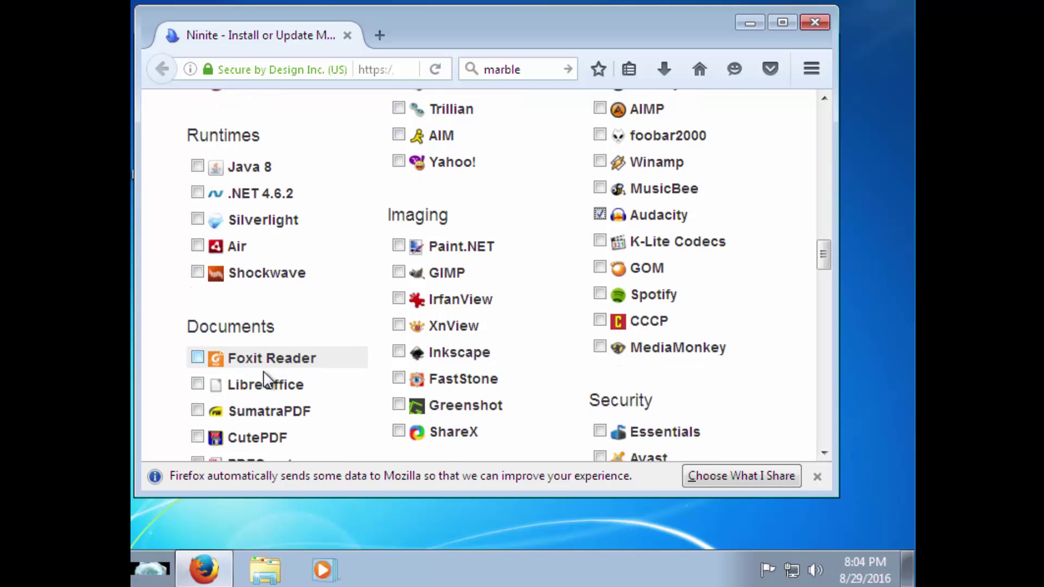
Download and run the Ninite installer for Audacity and OpenOffice, closing it when the installation is finished
{"action": "scroll", "coordinate": [436, 416], "scroll_direction": "down", "scroll_amount": 5}
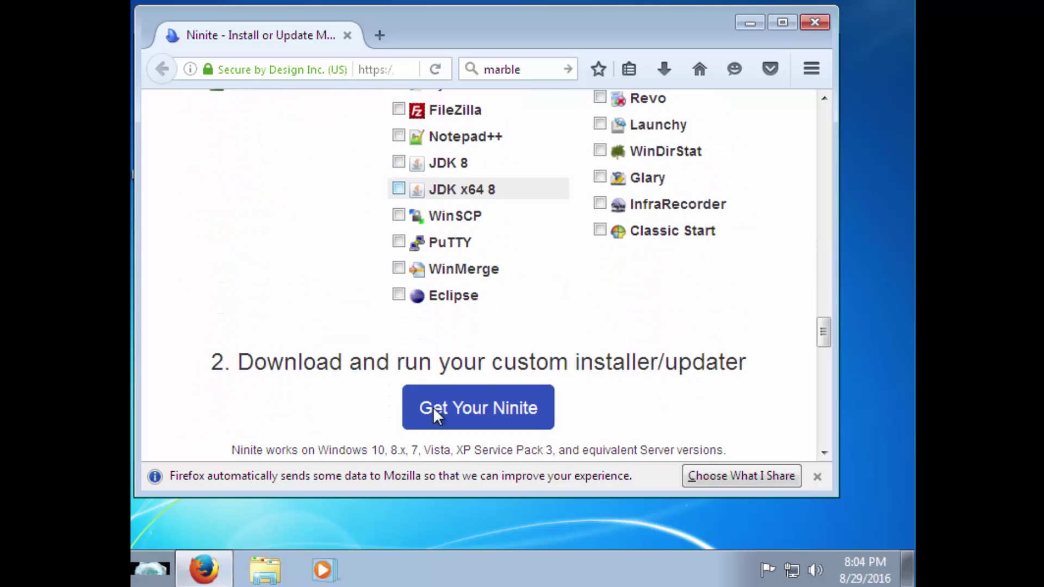
{"action": "left_click", "coordinate": [433, 408]}
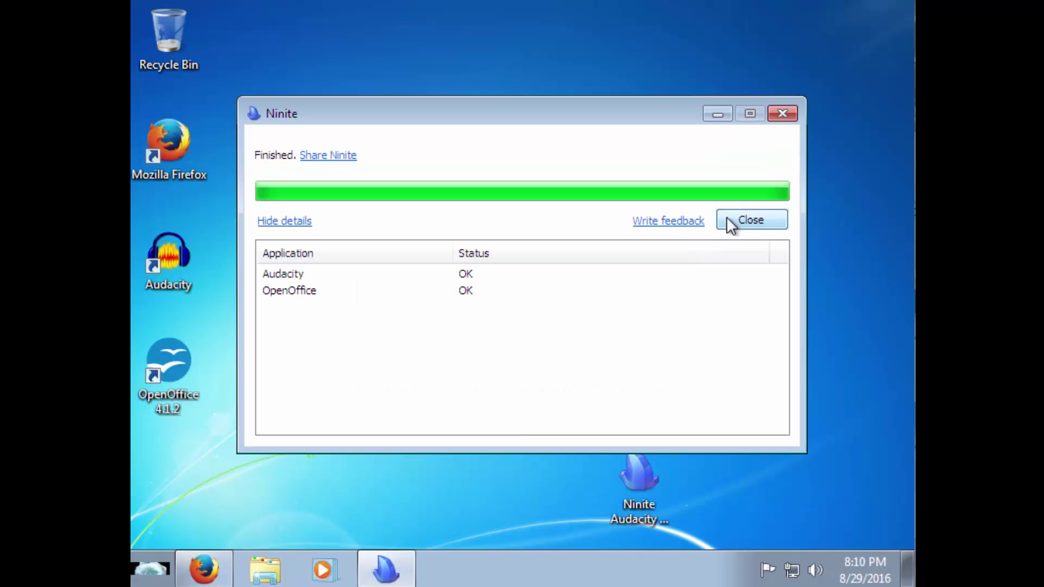
{"action": "left_click", "coordinate": [729, 219]}
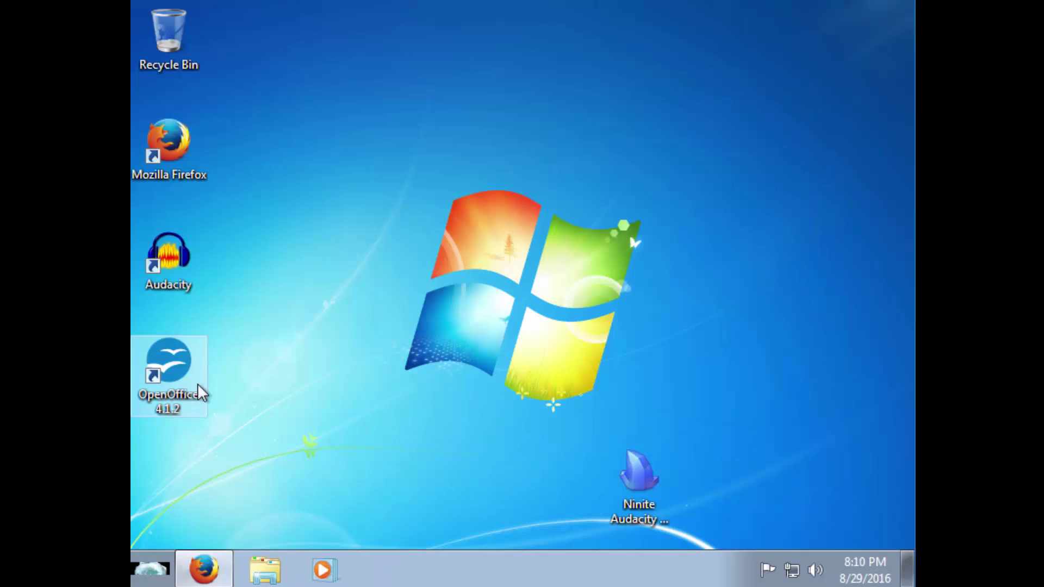
Try to pin the OpenOffice 4.1.2 desktop shortcut to the start menu and check the menu for it
{"action": "double_click", "coordinate": [190, 360]}
{"action": "right_click", "coordinate": [195, 364]}
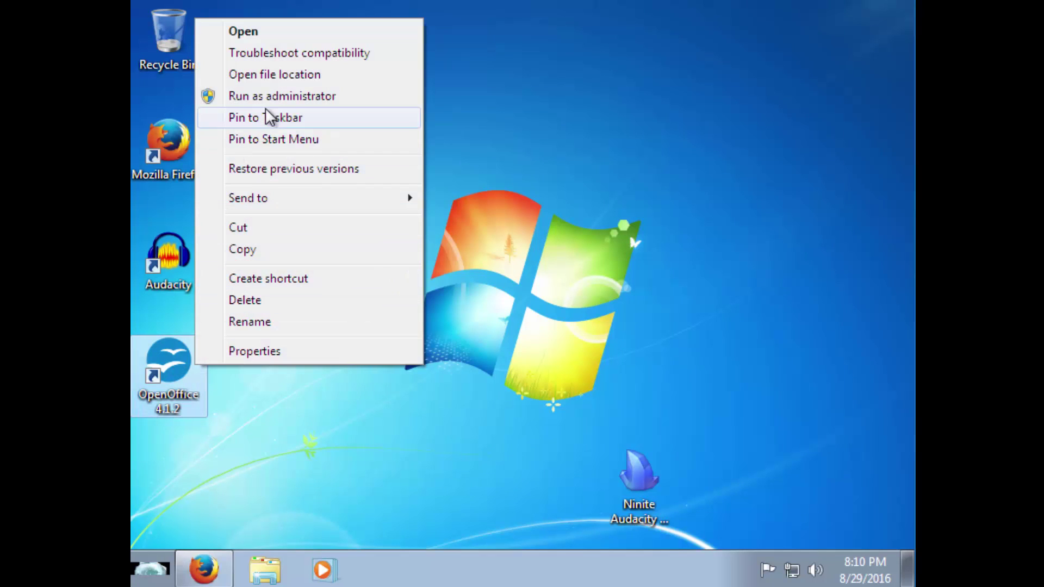
{"action": "left_click", "coordinate": [270, 140]}
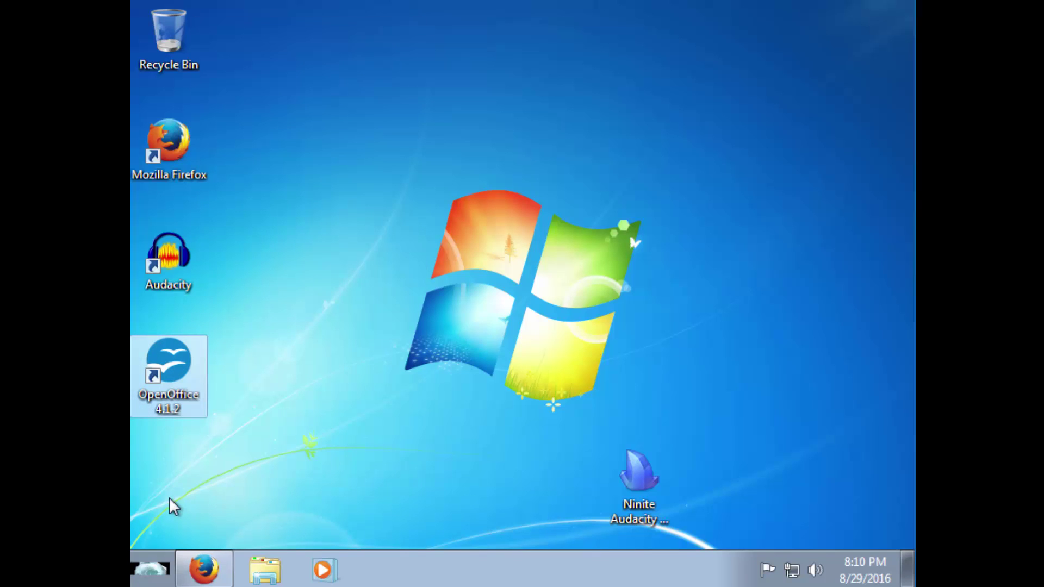
{"action": "left_click", "coordinate": [166, 578]}
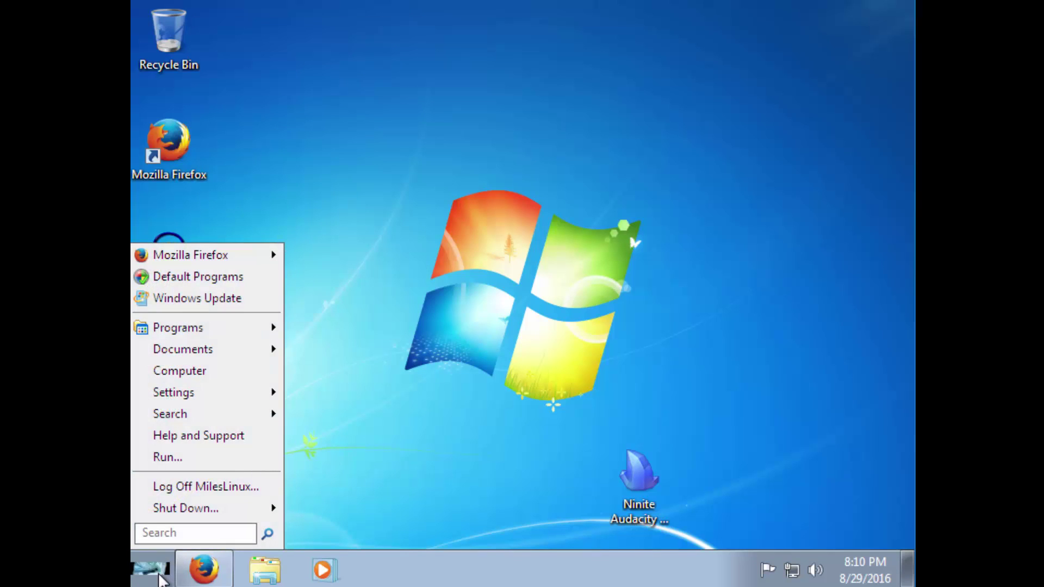
{"action": "left_click", "coordinate": [162, 577]}
Unpin the OpenOffice 4.1.2 shortcut from the start menu
{"action": "right_click", "coordinate": [164, 354]}
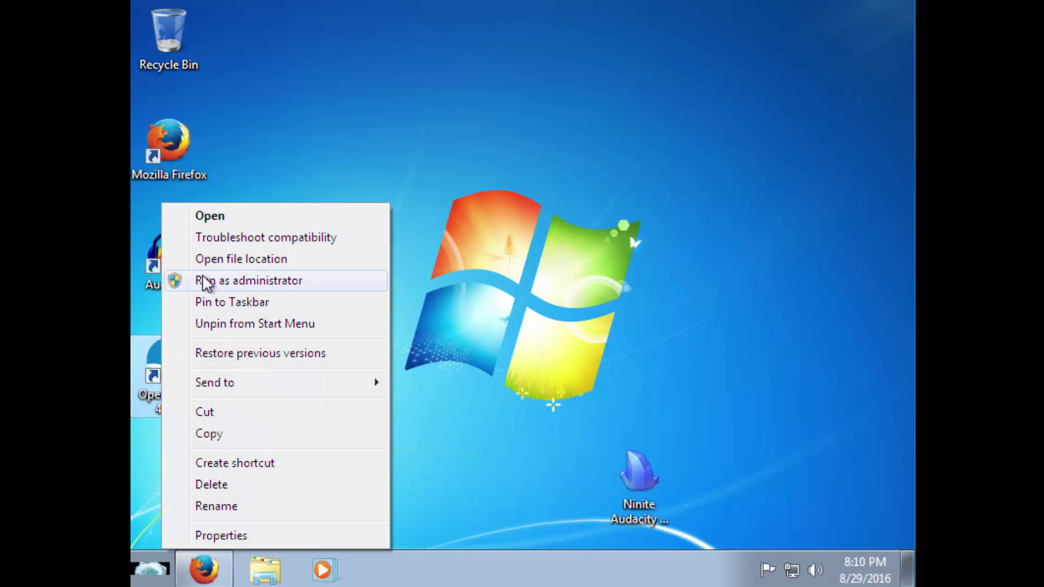
{"action": "left_click", "coordinate": [238, 326]}
{"action": "left_click", "coordinate": [153, 563]}
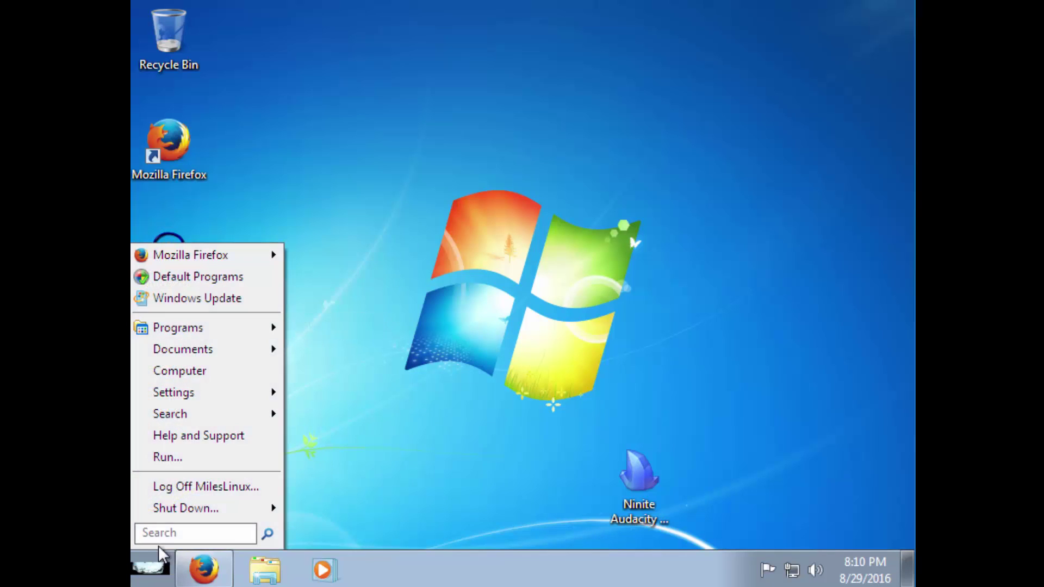
{"action": "left_click", "coordinate": [168, 375]}
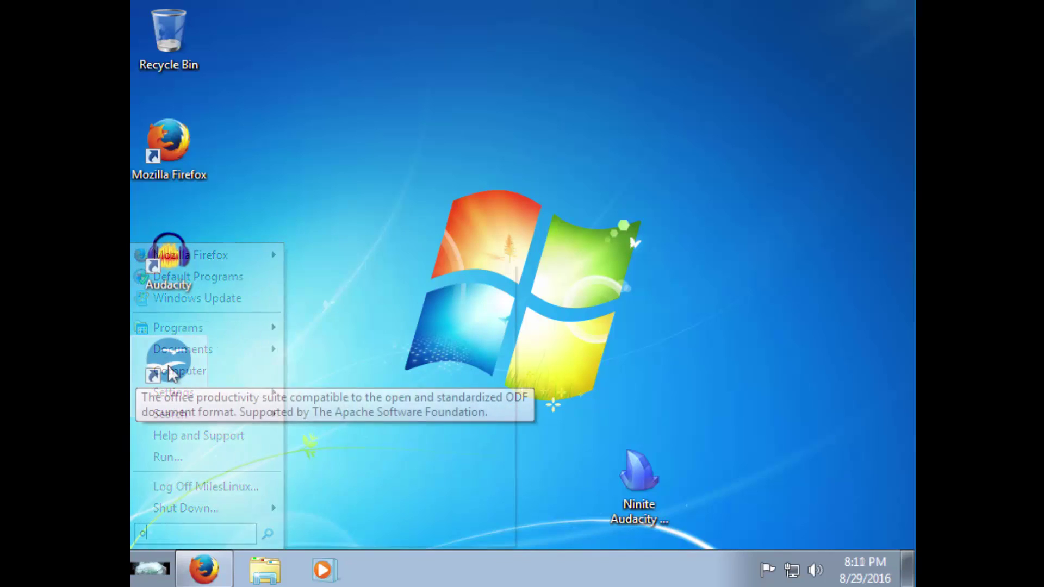
Pin OpenOffice to the taskbar and unpin Windows Media Player and the file explorer from it
{"action": "left_click_drag", "start_coordinate": [169, 375], "coordinate": [321, 567]}
{"action": "right_click", "coordinate": [383, 569]}
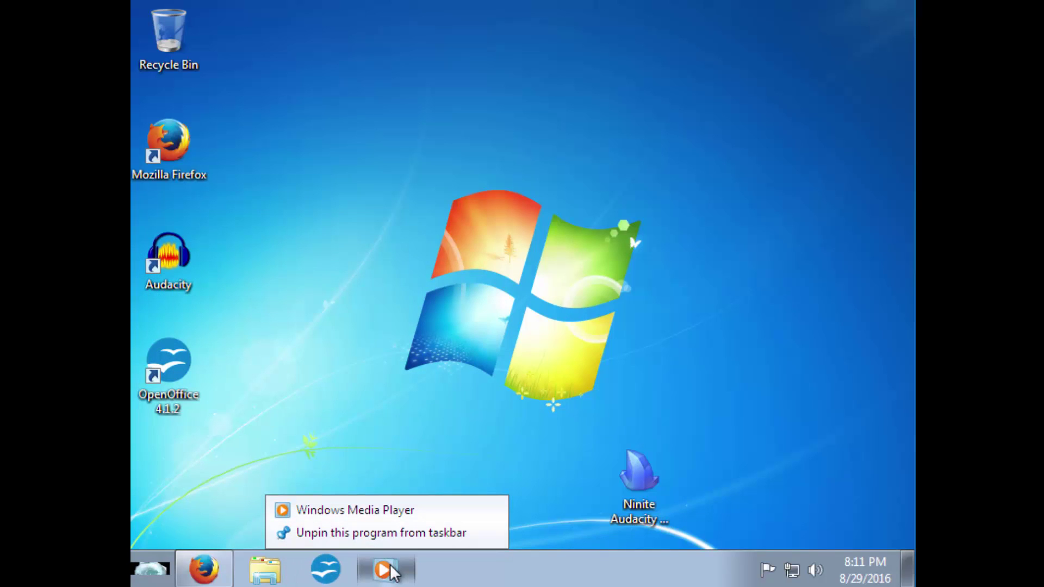
{"action": "left_click", "coordinate": [368, 540]}
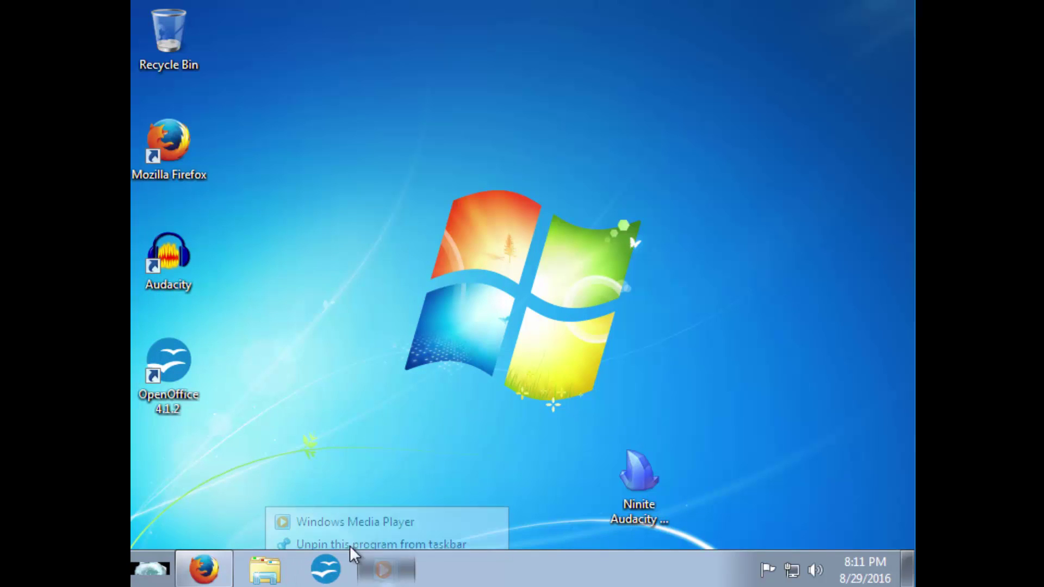
{"action": "right_click", "coordinate": [275, 566]}
{"action": "left_click", "coordinate": [264, 536]}
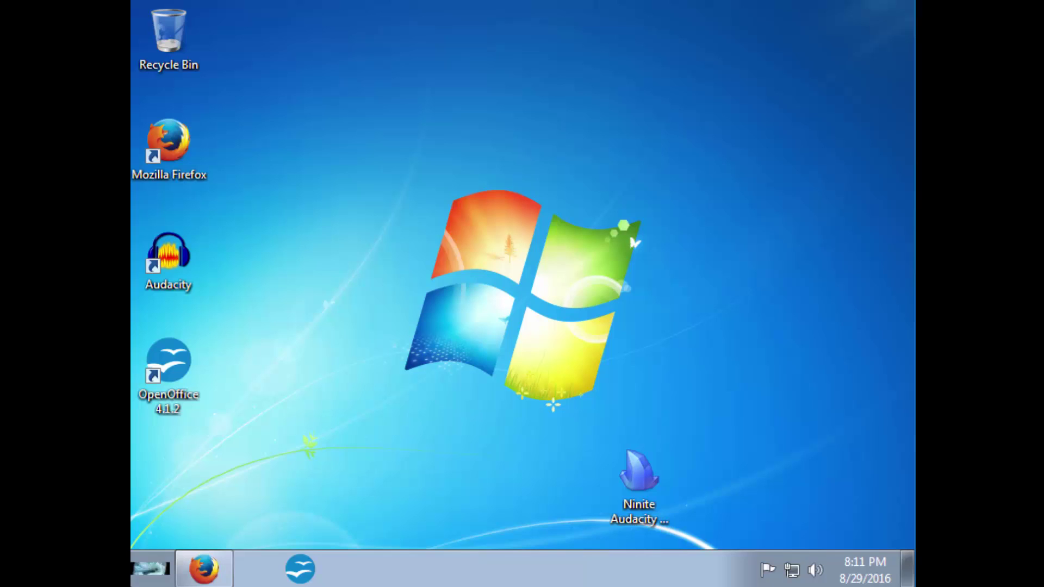
Find Command Prompt through the start menu search, pin it to the taskbar and place it before OpenOffice
{"action": "left_click", "coordinate": [153, 577]}
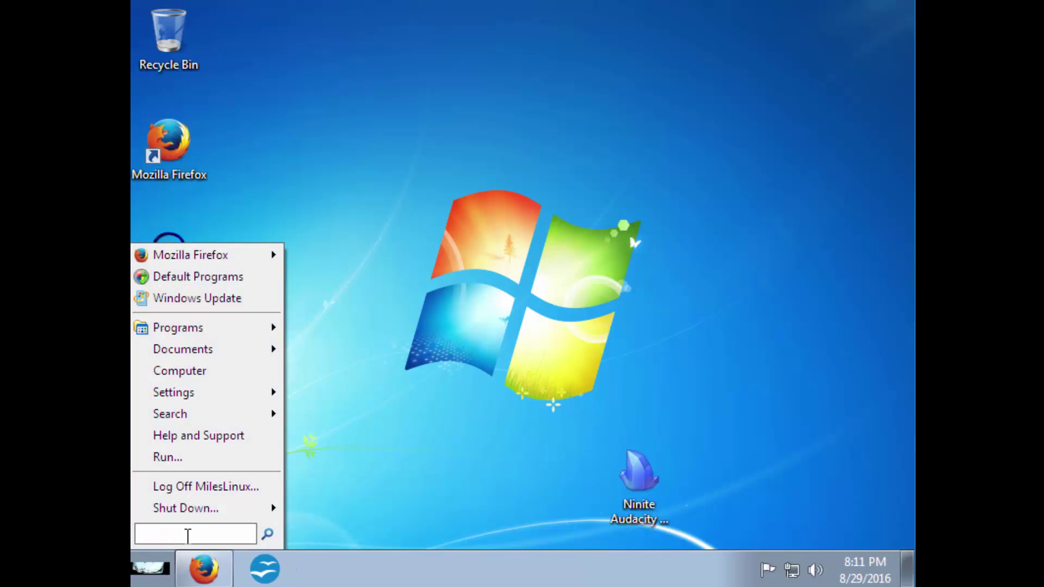
{"action": "type", "text": "comman"}
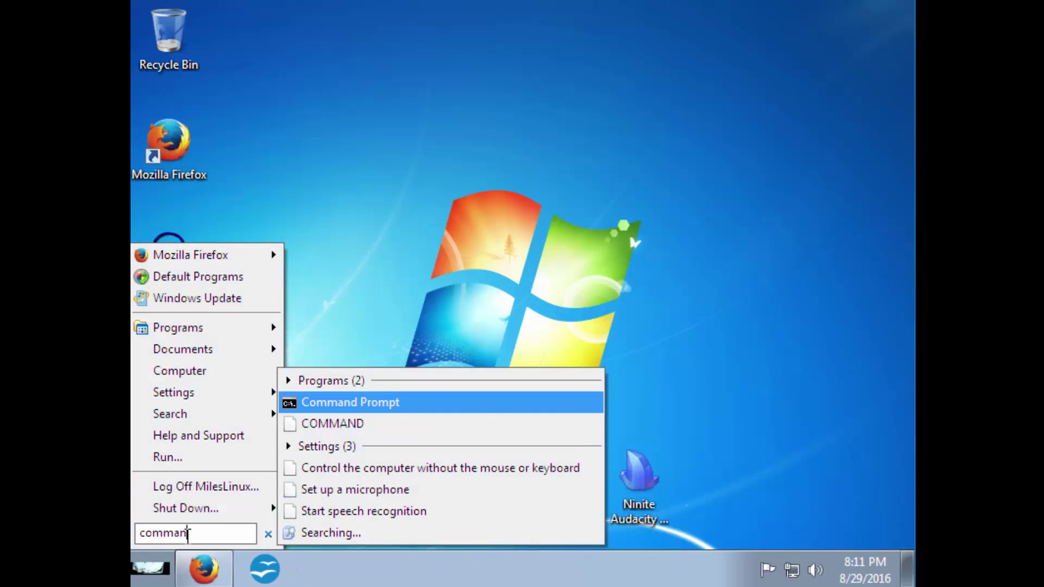
{"action": "right_click", "coordinate": [306, 376]}
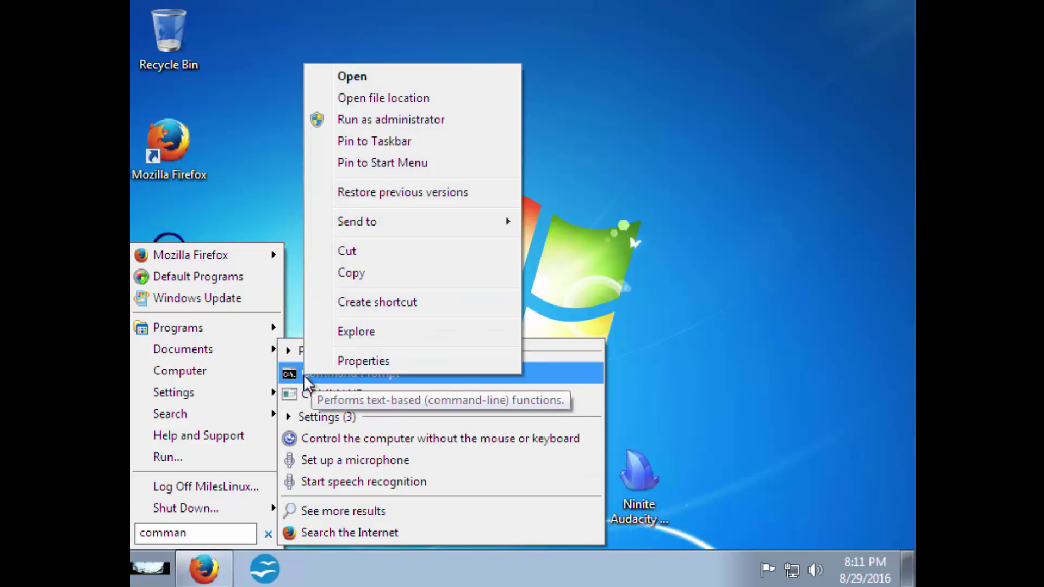
{"action": "left_click", "coordinate": [359, 143]}
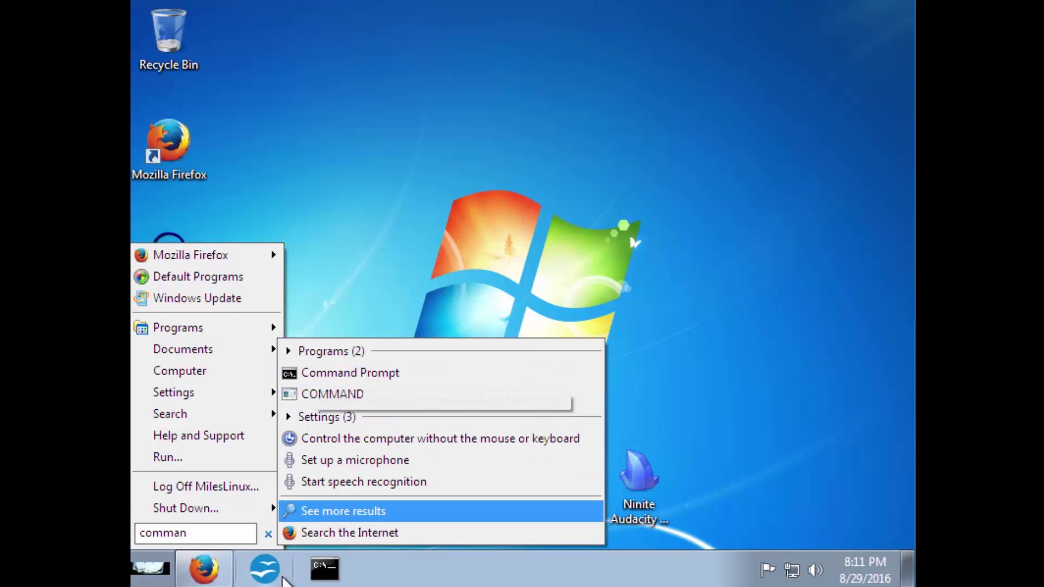
{"action": "left_click_drag", "start_coordinate": [316, 579], "coordinate": [263, 571]}
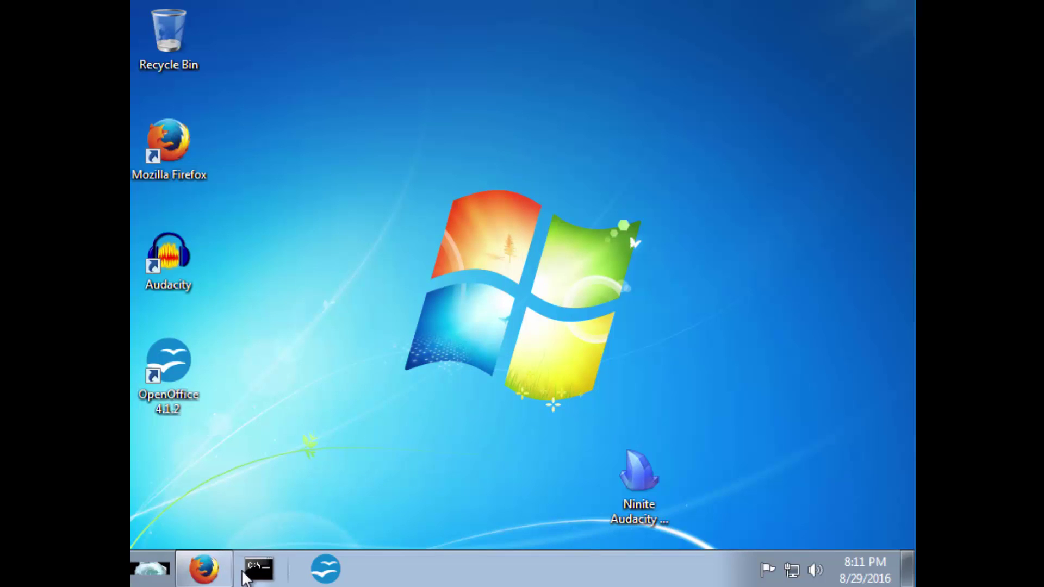
Remove the Ninite installer from the desktop and swap the Audacity and OpenOffice shortcuts so OpenOffice sits above Audacity
{"action": "left_click_drag", "start_coordinate": [647, 476], "coordinate": [191, 451]}
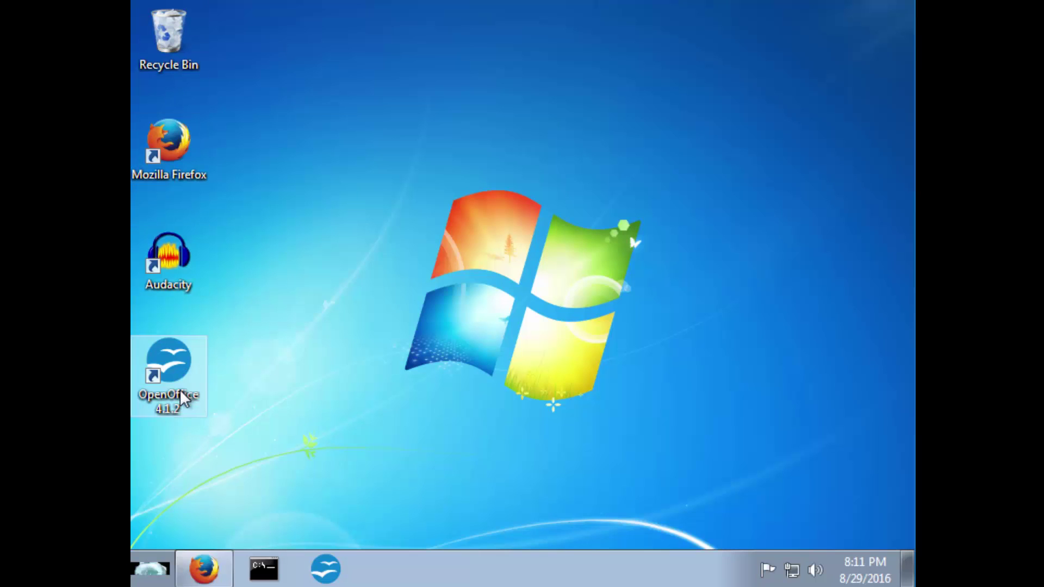
{"action": "left_click_drag", "start_coordinate": [187, 276], "coordinate": [262, 347]}
{"action": "left_click_drag", "start_coordinate": [169, 362], "coordinate": [168, 253]}
{"action": "left_click_drag", "start_coordinate": [240, 374], "coordinate": [157, 376]}
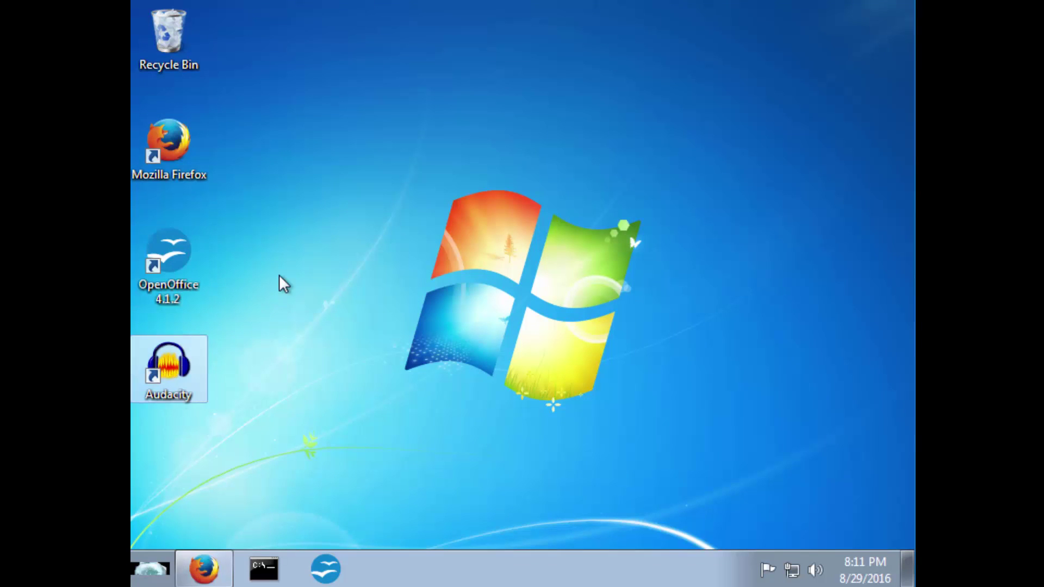
{"action": "left_click", "coordinate": [280, 282]}
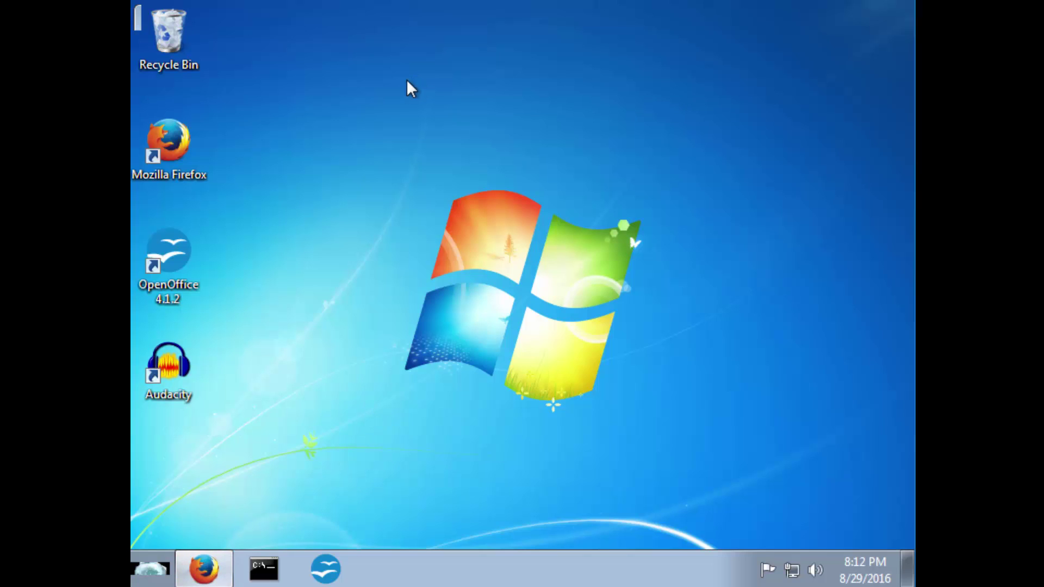
Switch to Firefox and search the web for "light aura"
{"action": "key", "text": "alt+Tab"}
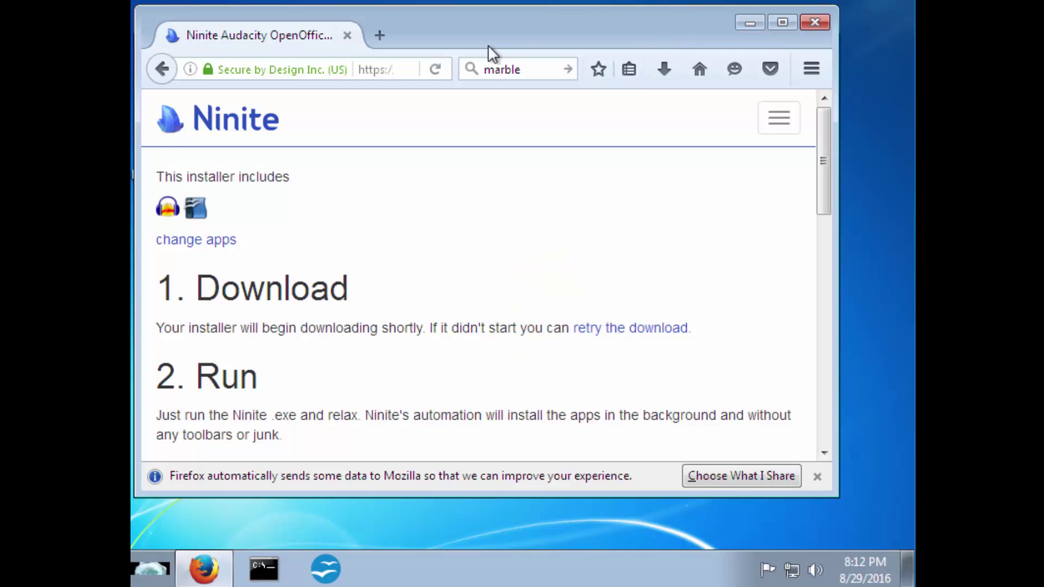
{"action": "left_click", "coordinate": [527, 70]}
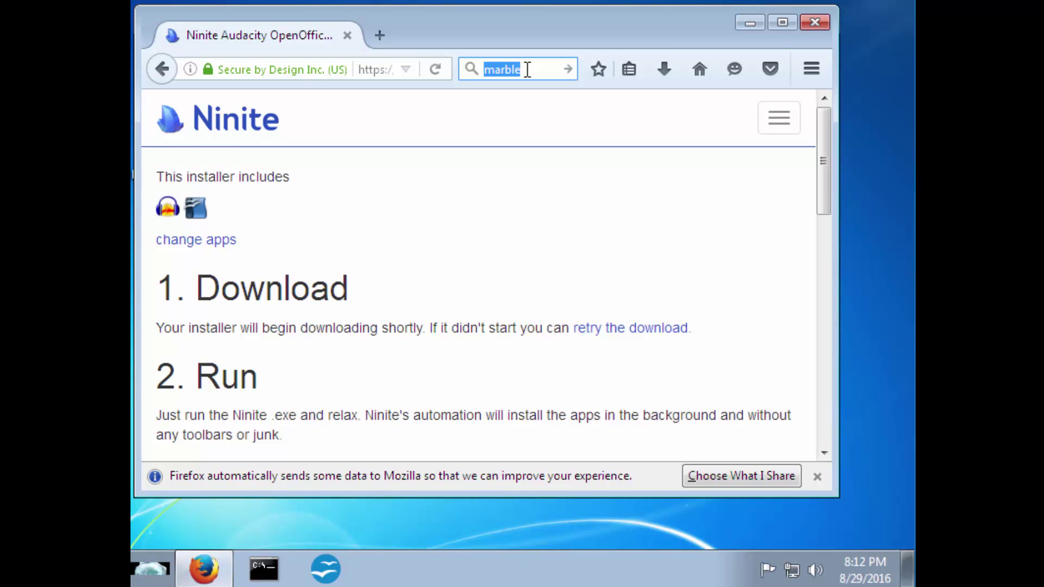
{"action": "key", "text": "BackSpace"}
{"action": "type", "text": "light aura"}
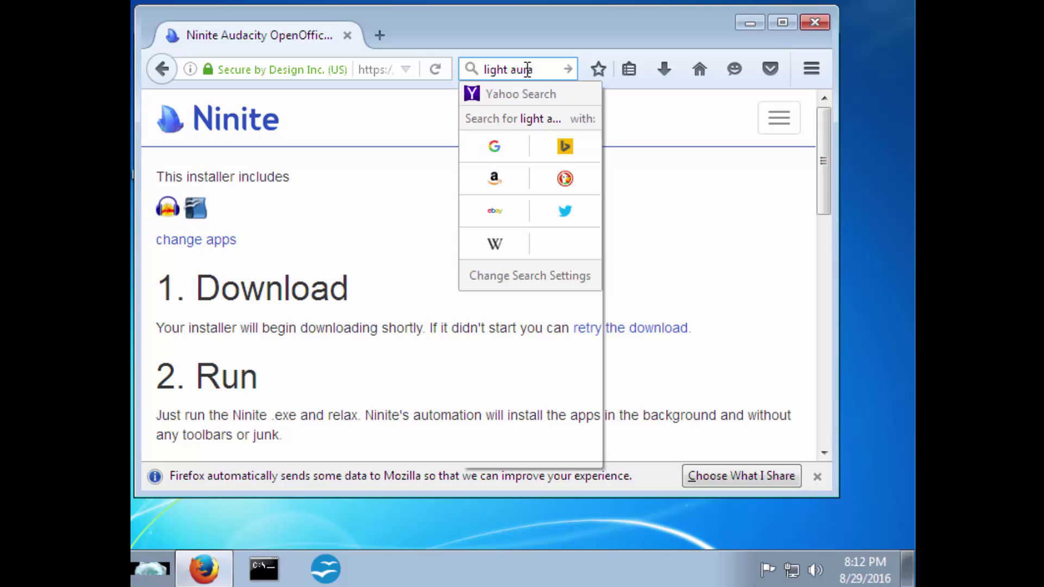
{"action": "key", "text": "Return"}
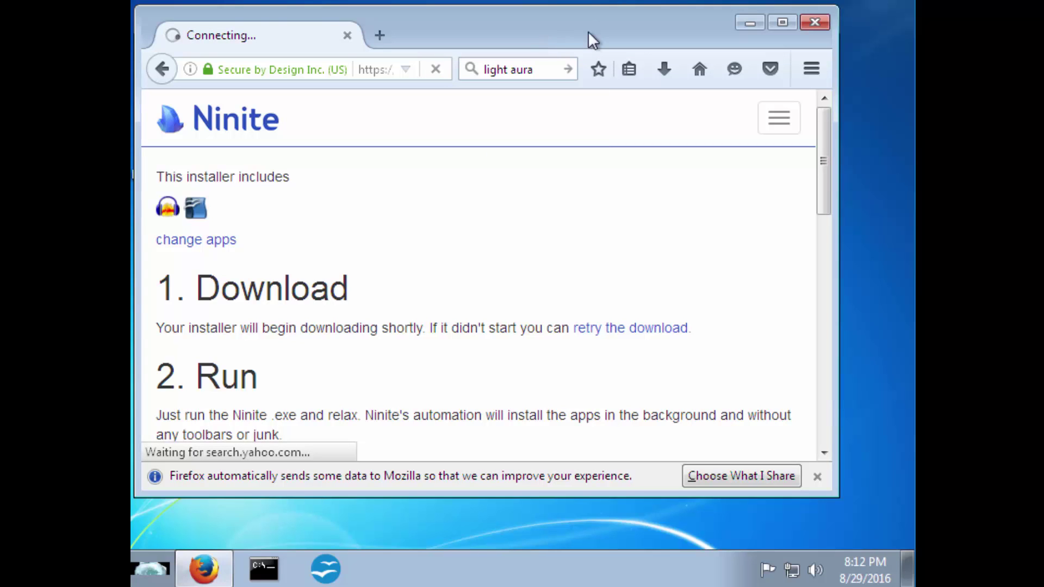
{"action": "left_click_drag", "start_coordinate": [648, 29], "coordinate": [660, 395]}
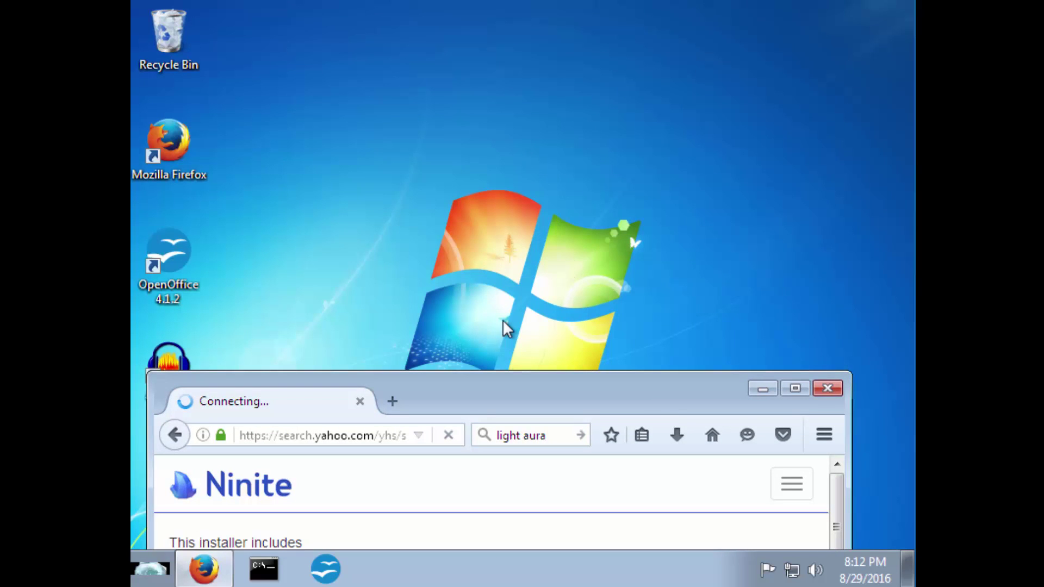
{"action": "left_click_drag", "start_coordinate": [501, 380], "coordinate": [495, 28]}
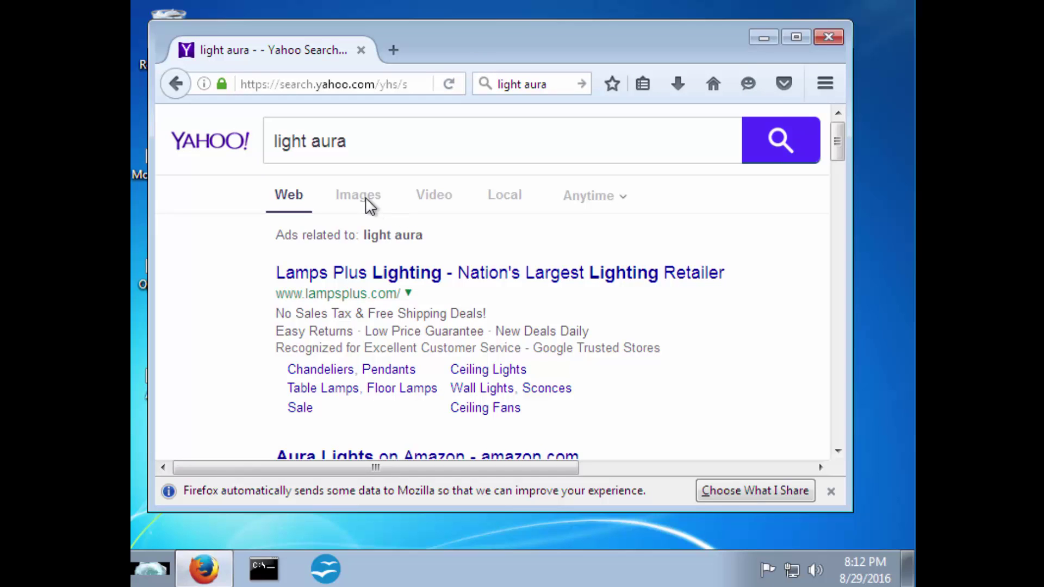
Browse the image results for "light aura", open the picture of blue light rays with white specks and copy it
{"action": "left_click", "coordinate": [369, 205]}
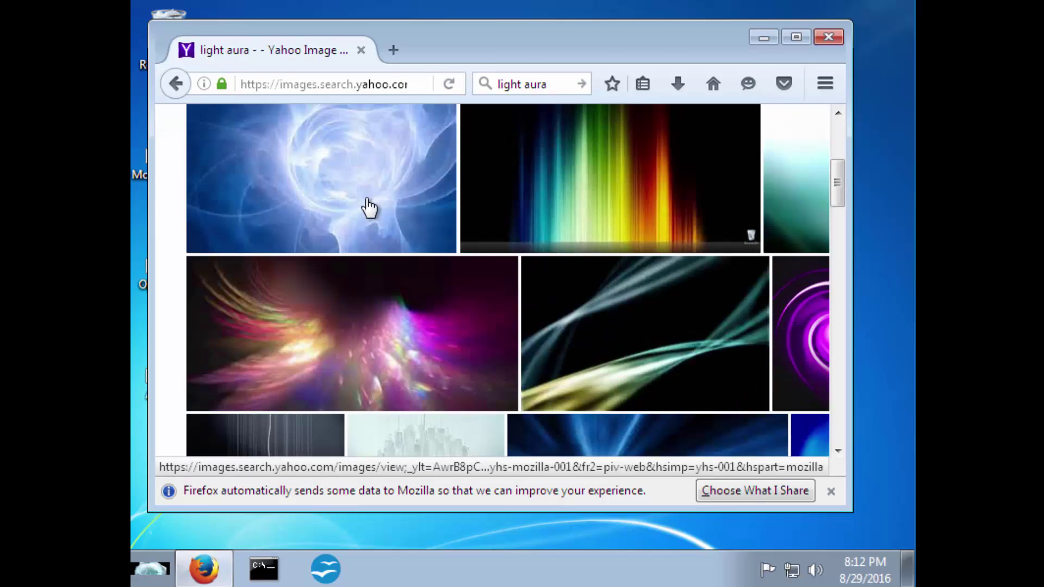
{"action": "scroll", "coordinate": [754, 378], "scroll_direction": "down", "scroll_amount": 2}
{"action": "scroll", "coordinate": [753, 378], "scroll_direction": "down", "scroll_amount": 7}
{"action": "scroll", "coordinate": [737, 373], "scroll_direction": "up", "scroll_amount": 2}
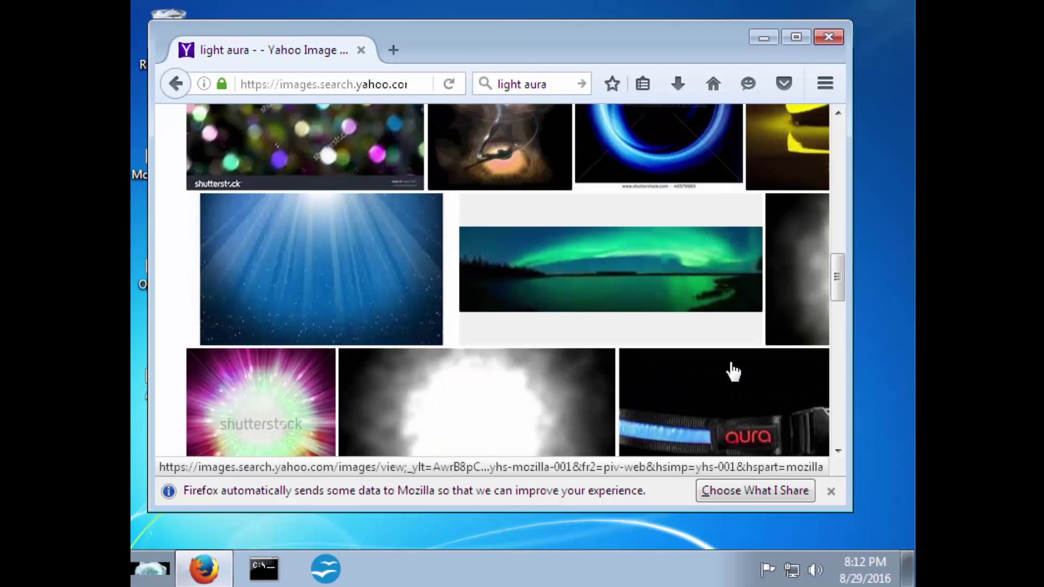
{"action": "left_click", "coordinate": [238, 277]}
{"action": "right_click", "coordinate": [511, 234]}
{"action": "left_click", "coordinate": [541, 271]}
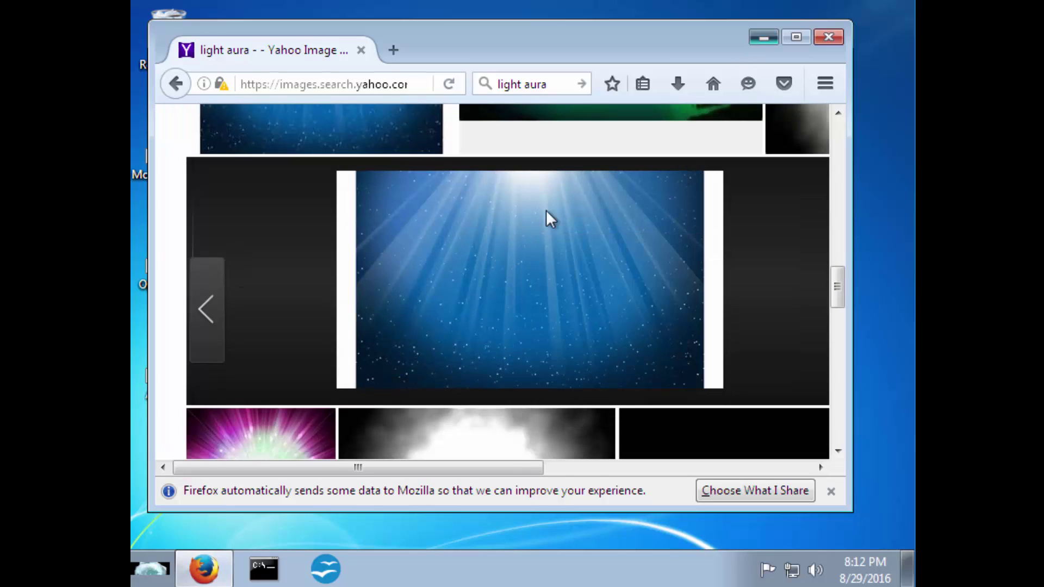
Switch to Paint, paste the copied light-rays picture and fit it to a canvas of 1729 × 1075 px
{"action": "left_click", "coordinate": [204, 568]}
{"action": "left_click", "coordinate": [163, 565]}
{"action": "type", "text": "paint"}
{"action": "left_click", "coordinate": [310, 415]}
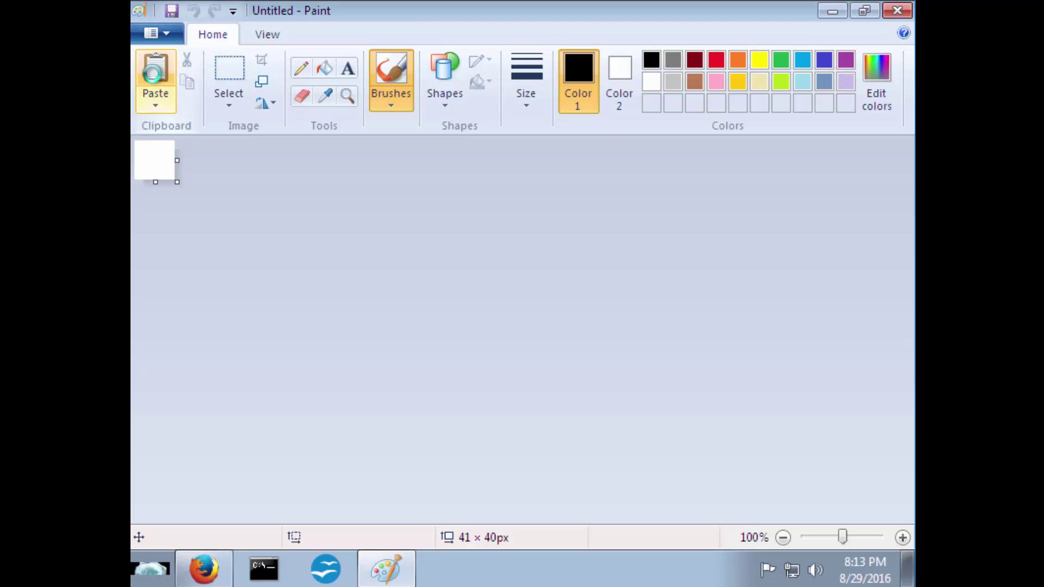
{"action": "left_click", "coordinate": [156, 74]}
{"action": "left_click_drag", "start_coordinate": [179, 243], "coordinate": [821, 412]}
{"action": "left_click_drag", "start_coordinate": [796, 497], "coordinate": [702, 494]}
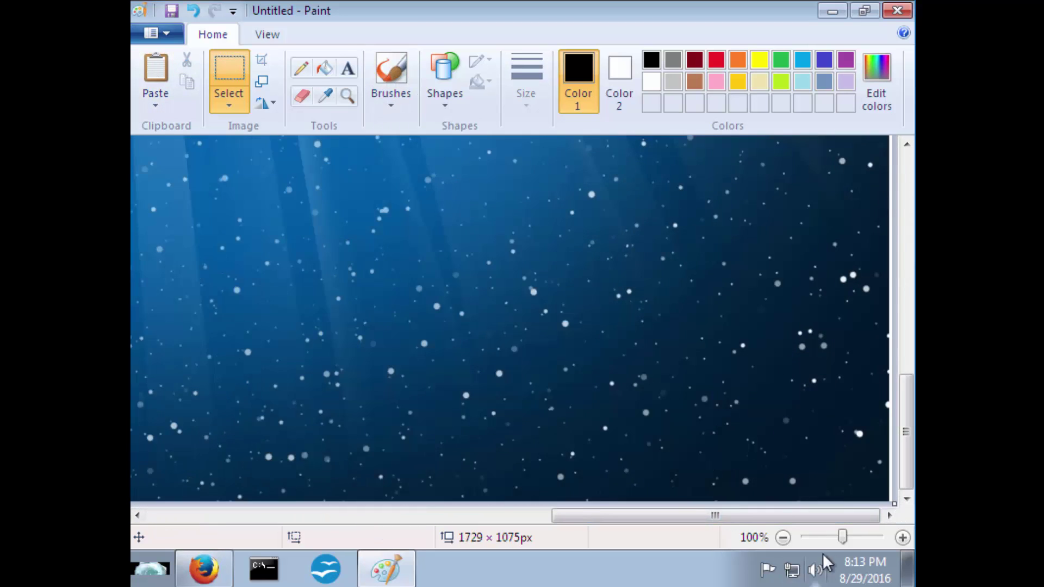
Add the text "MarbleLinux" in bold light gray letters near the lower-right corner of the picture
{"action": "left_click", "coordinate": [836, 538]}
{"action": "left_click", "coordinate": [817, 539]}
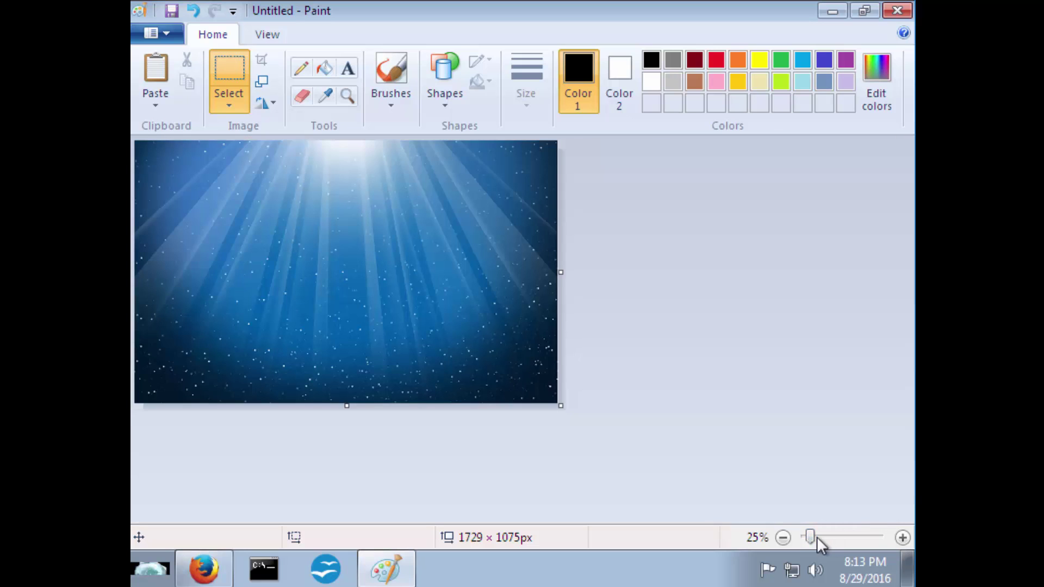
{"action": "left_click", "coordinate": [351, 75]}
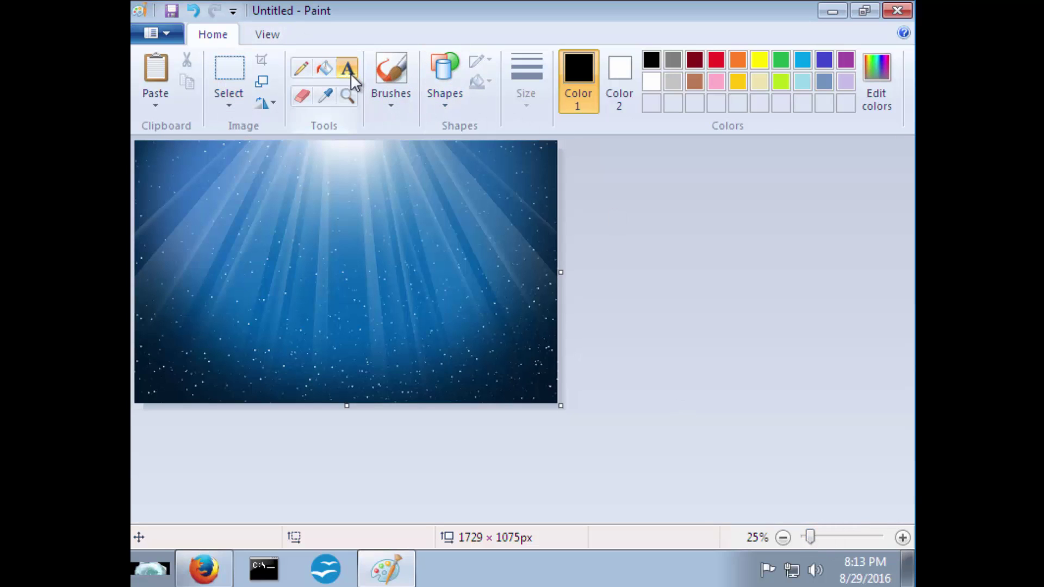
{"action": "left_click", "coordinate": [356, 297]}
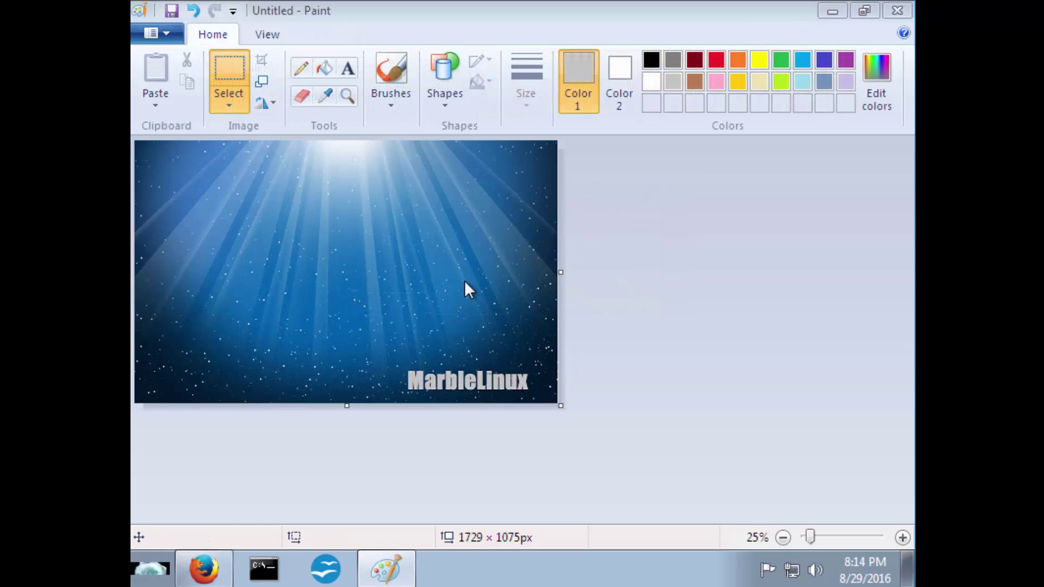
Save the picture to the Desktop as the PNG file Untitled and close Paint
{"action": "key", "text": "ctrl+s"}
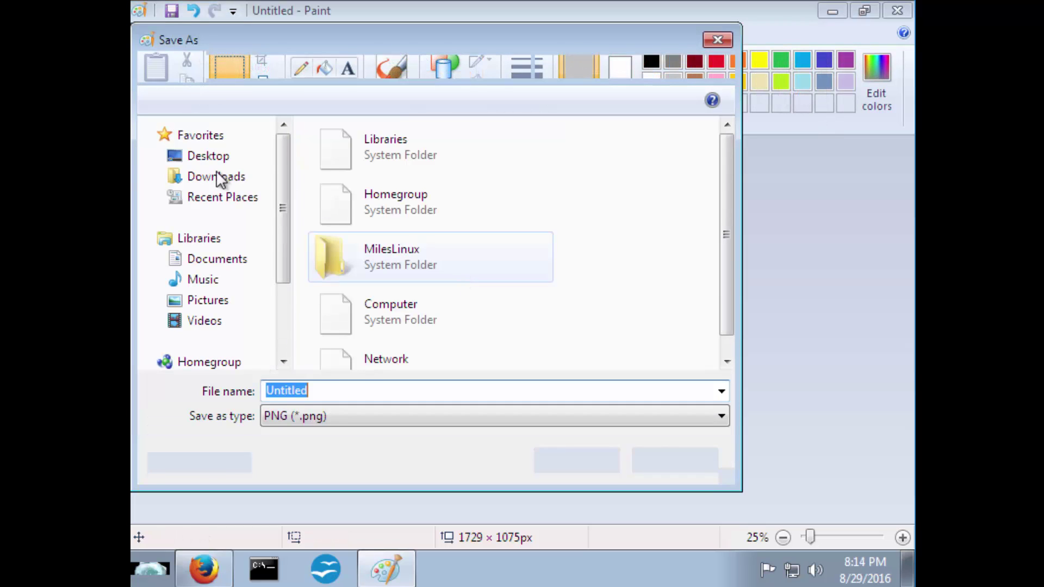
{"action": "left_click", "coordinate": [214, 161]}
{"action": "left_click", "coordinate": [558, 461]}
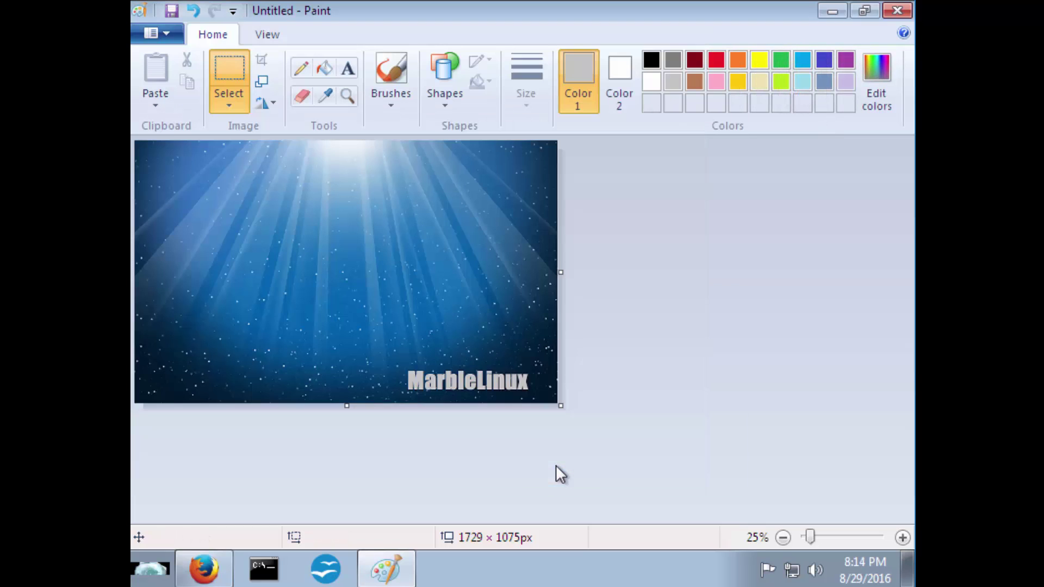
{"action": "key", "text": "alt+F4"}
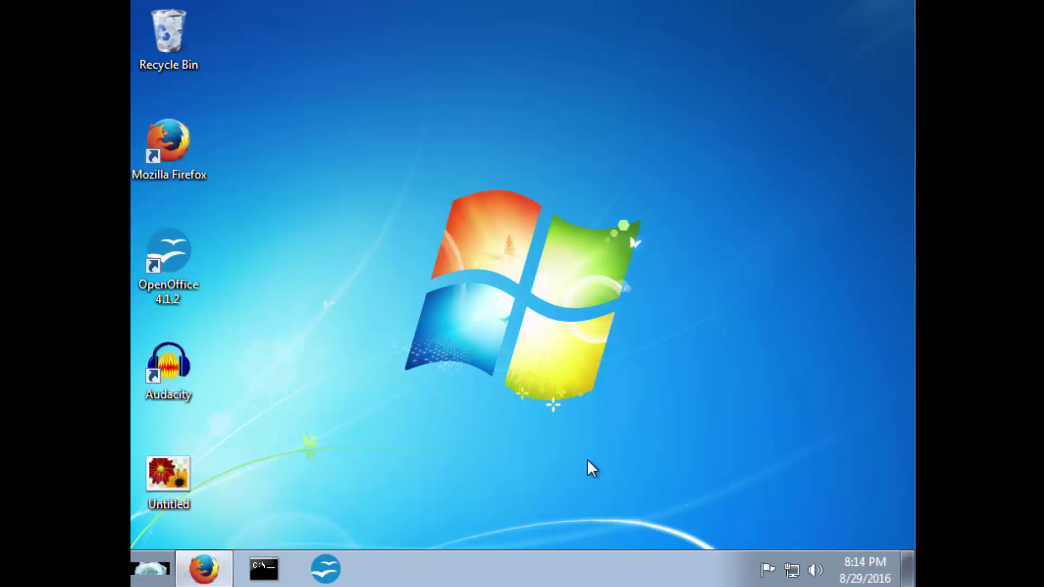
Set the Untitled picture as the desktop background and move its file to the Recycle Bin
{"action": "right_click", "coordinate": [188, 474]}
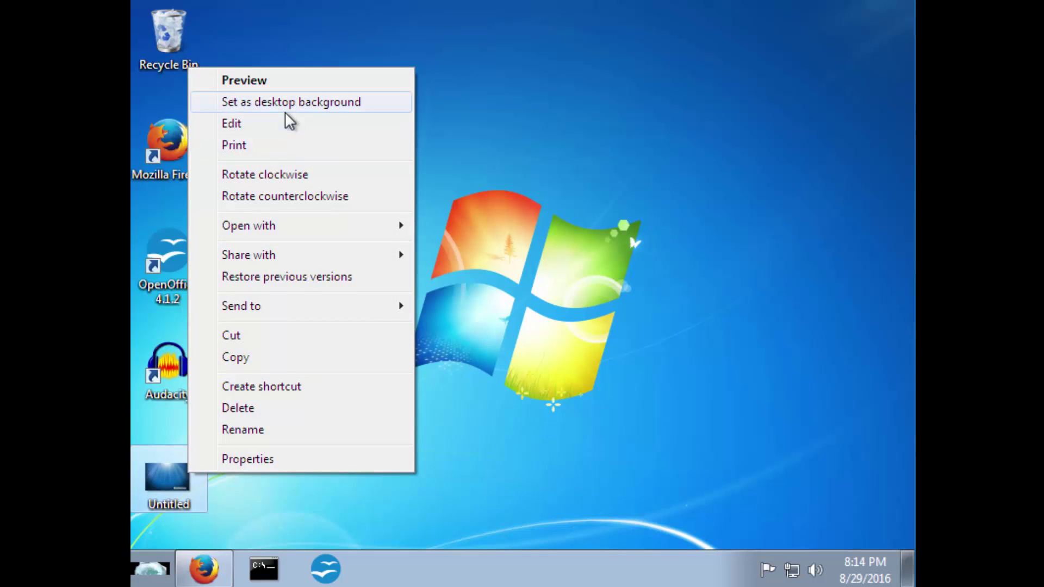
{"action": "left_click", "coordinate": [285, 111]}
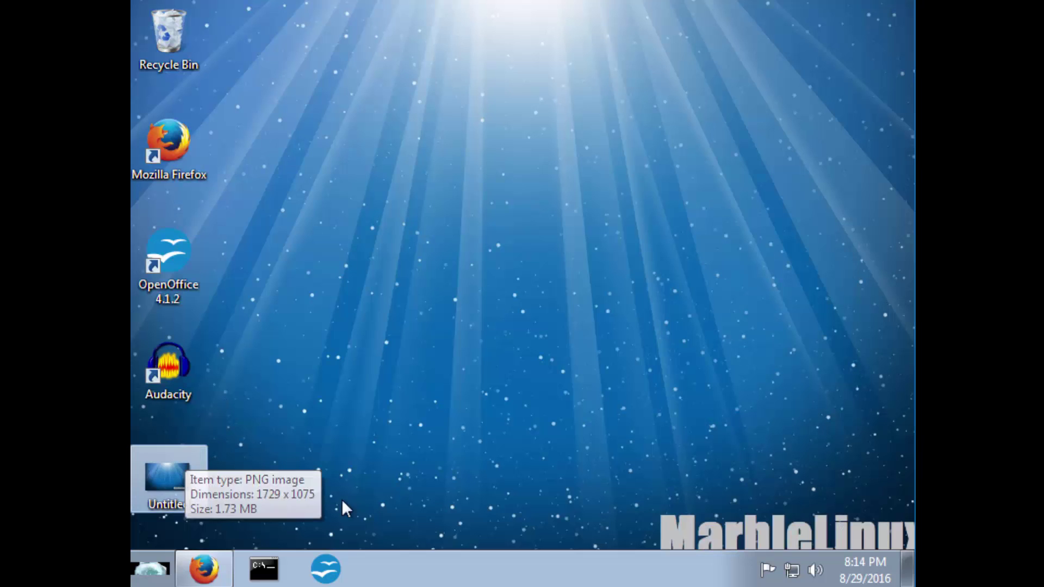
{"action": "left_click_drag", "start_coordinate": [180, 479], "coordinate": [165, 41]}
{"action": "left_click", "coordinate": [163, 578]}
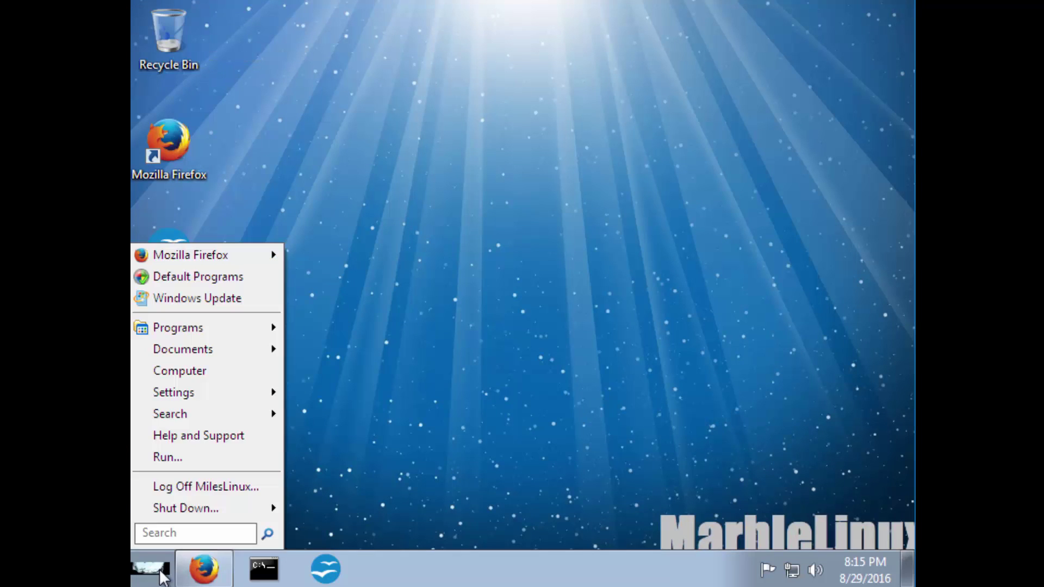
{"action": "left_click", "coordinate": [386, 498]}
Open the properties of the taskbar and Start menu and move the dialog clear of the desktop icons
{"action": "right_click", "coordinate": [403, 563]}
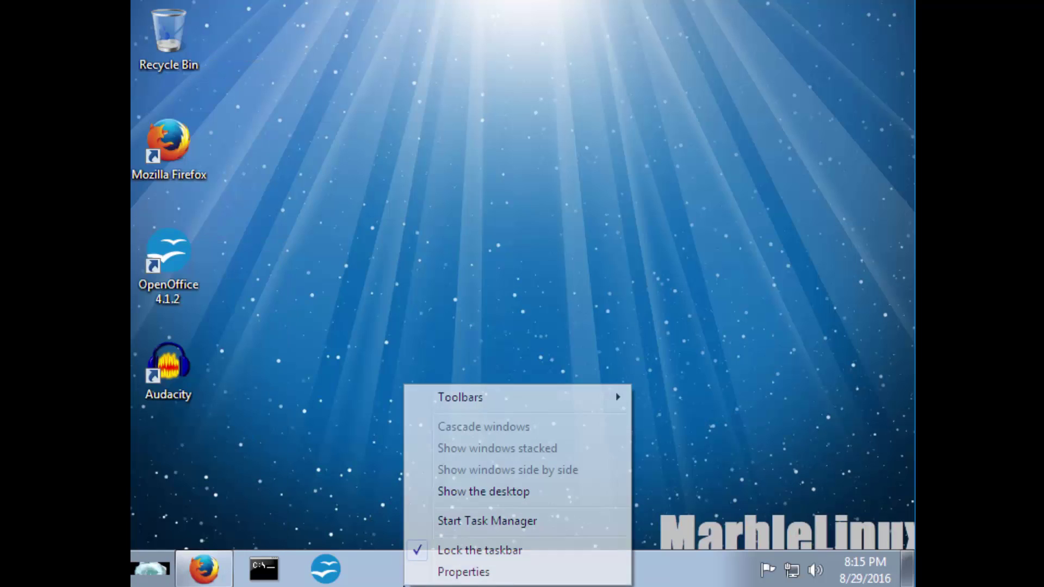
{"action": "left_click", "coordinate": [462, 572]}
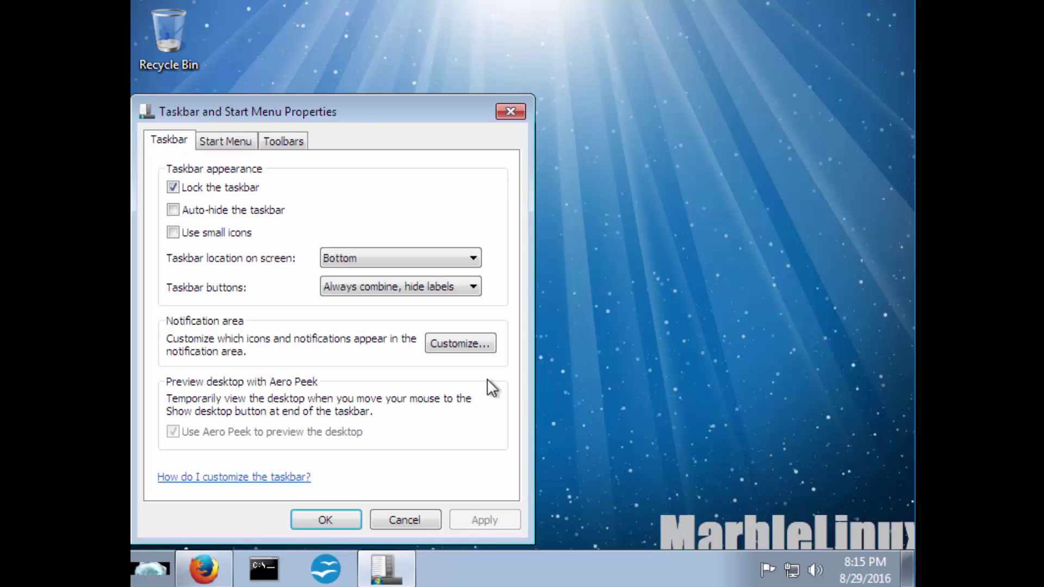
{"action": "left_click_drag", "start_coordinate": [286, 107], "coordinate": [568, 52]}
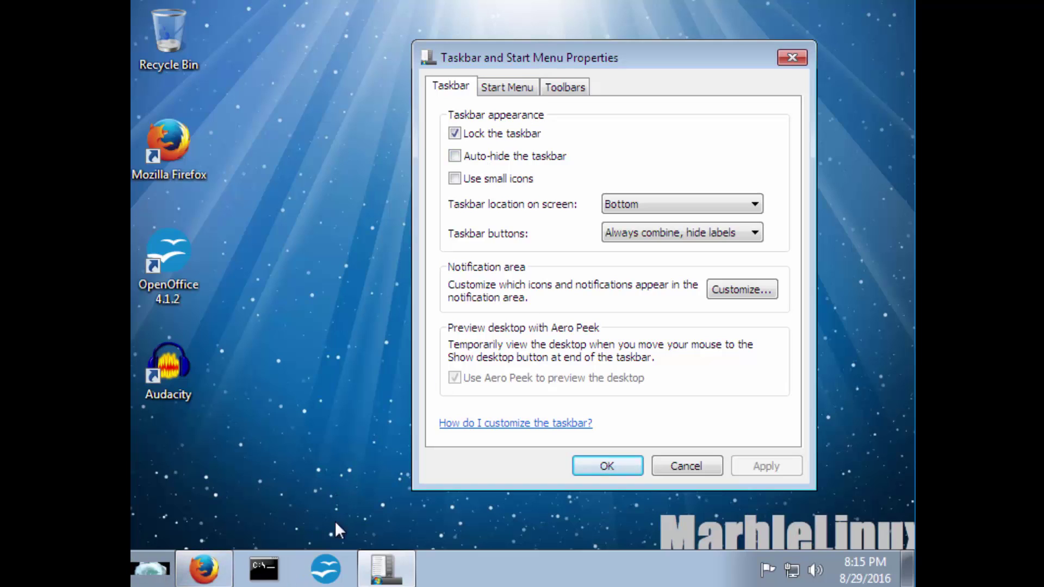
Unpin OpenOffice 4.1.2, Command Prompt and Mozilla Firefox from the taskbar and close the Firefox window
{"action": "right_click", "coordinate": [319, 581]}
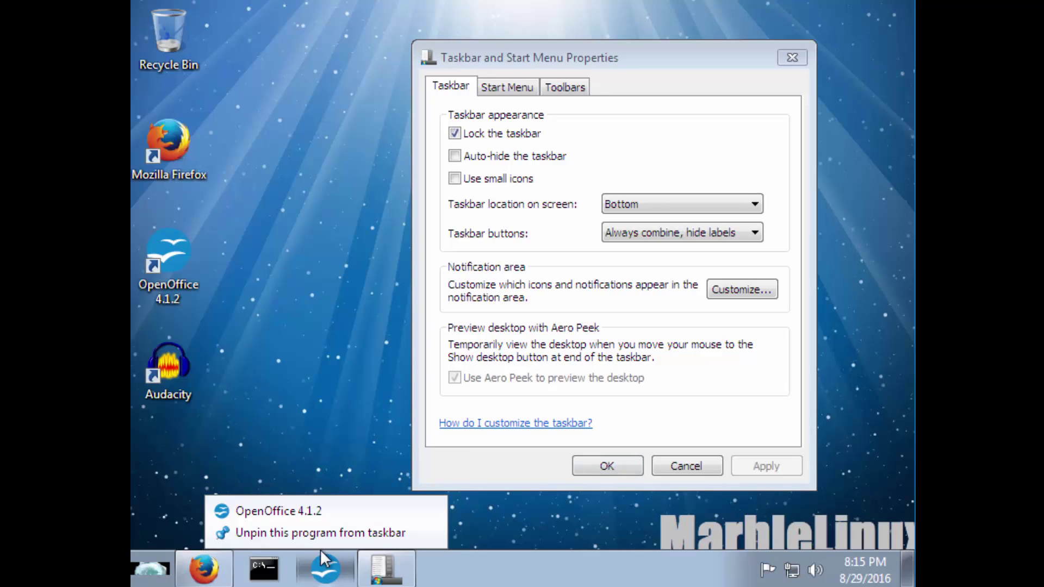
{"action": "left_click", "coordinate": [311, 533]}
{"action": "right_click", "coordinate": [265, 571]}
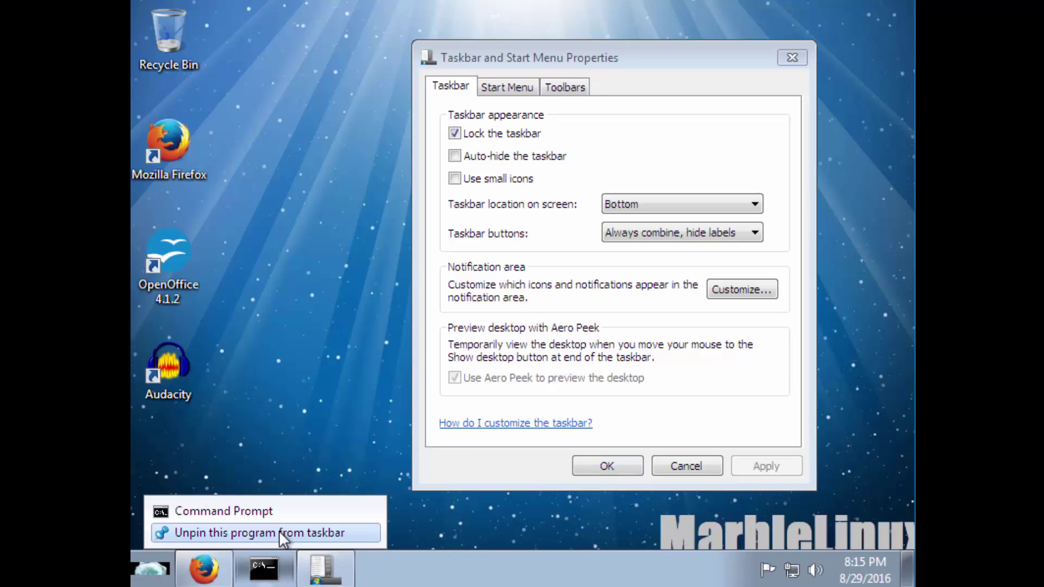
{"action": "left_click", "coordinate": [279, 532]}
{"action": "right_click", "coordinate": [214, 571]}
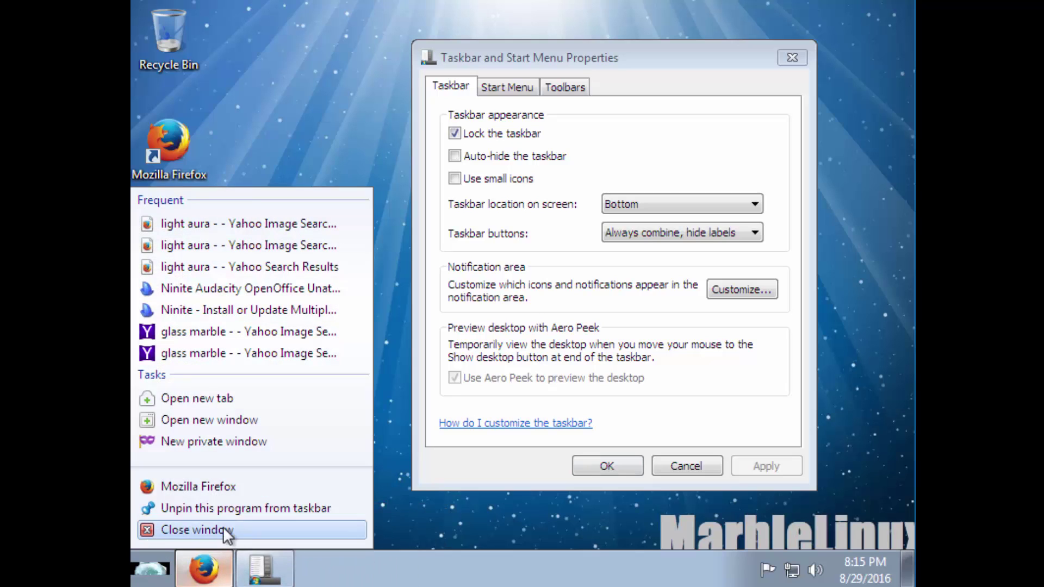
{"action": "left_click", "coordinate": [223, 511]}
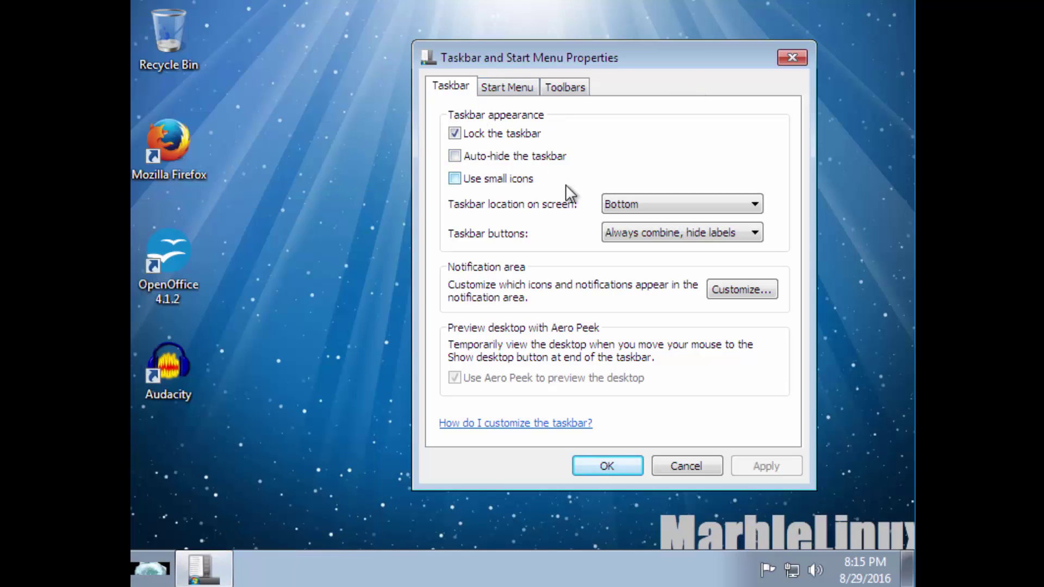
Set the taskbar buttons to never combine, enable small icons, apply the changes and close the properties dialog
{"action": "left_click", "coordinate": [672, 232]}
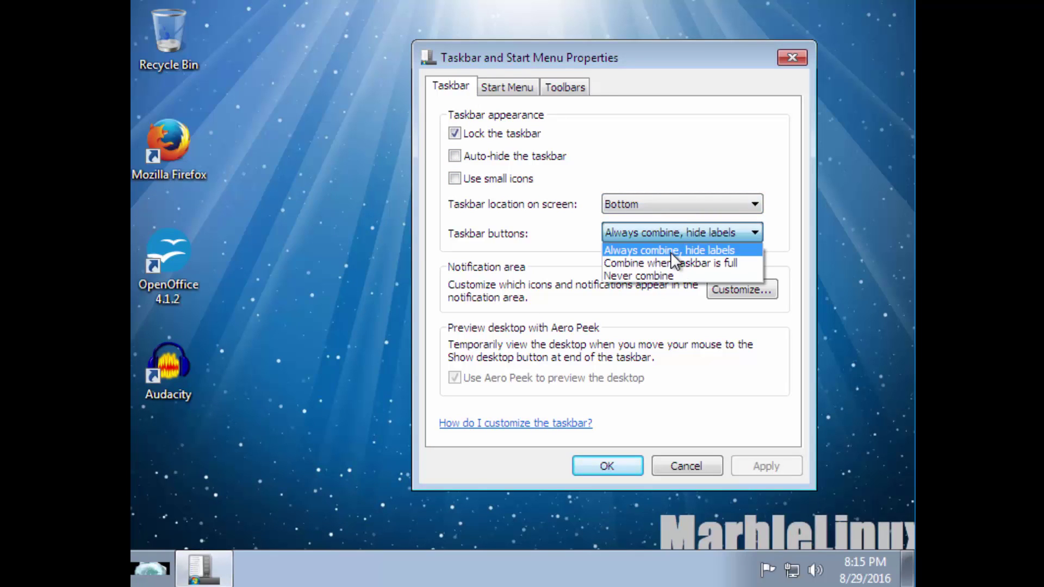
{"action": "left_click", "coordinate": [670, 275]}
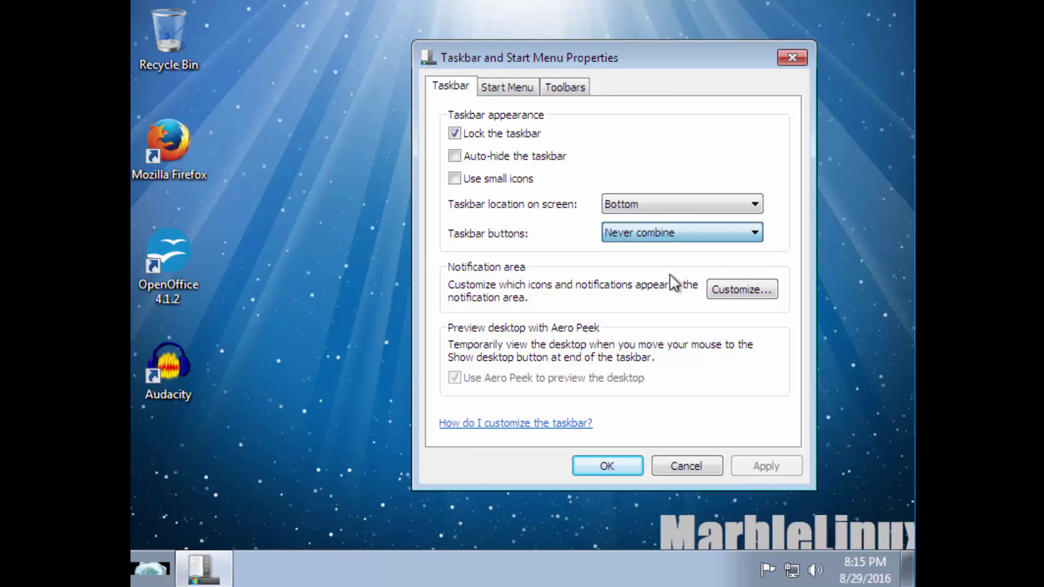
{"action": "left_click", "coordinate": [626, 235]}
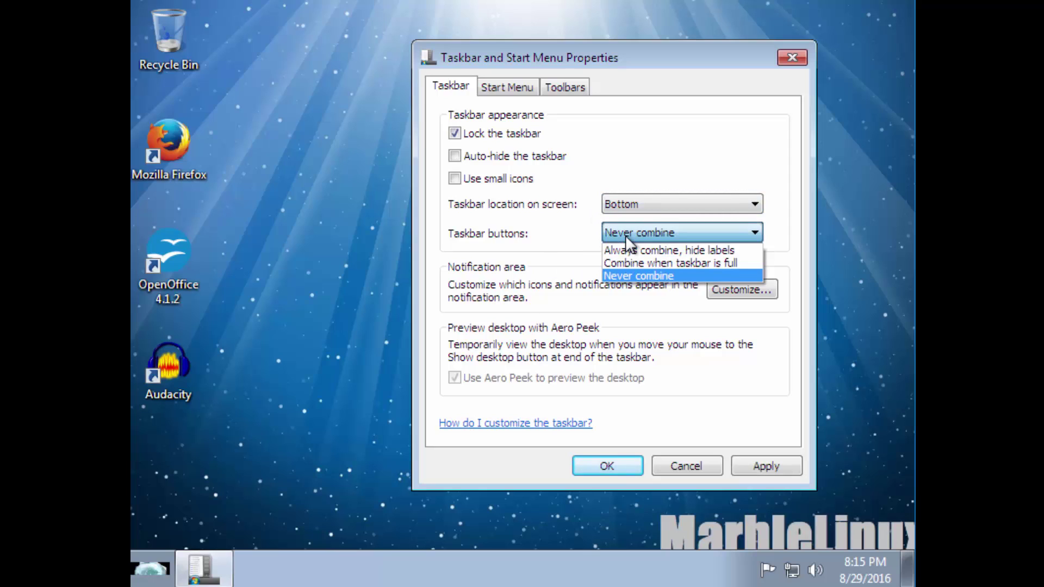
{"action": "left_click", "coordinate": [625, 235]}
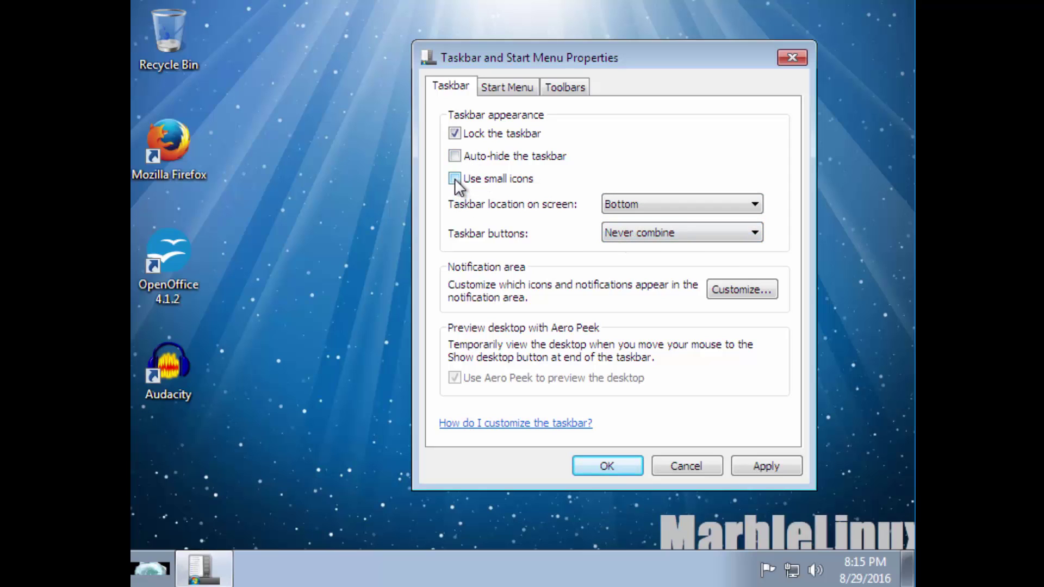
{"action": "left_click", "coordinate": [743, 469]}
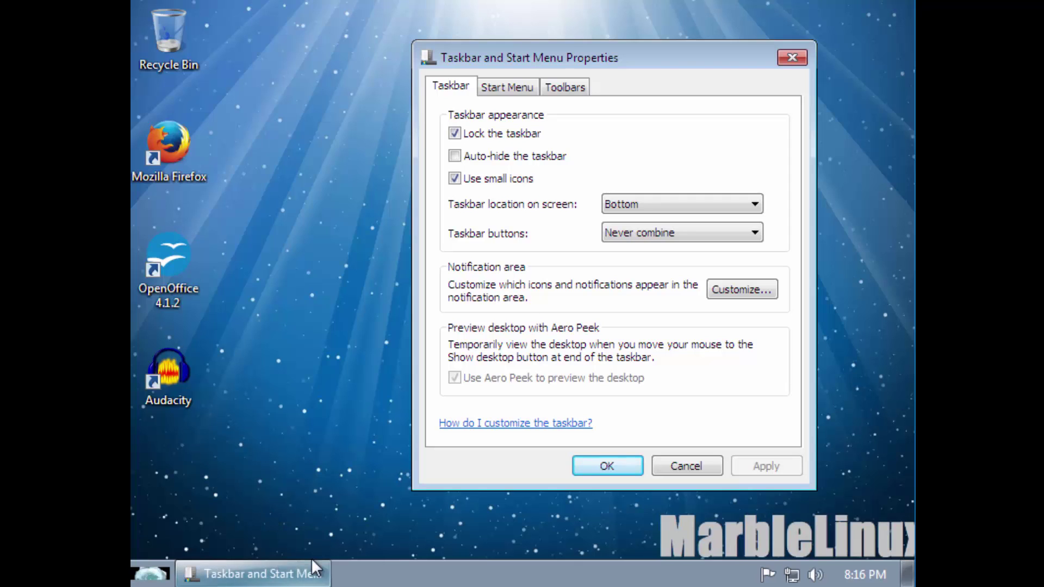
{"action": "left_click", "coordinate": [807, 55]}
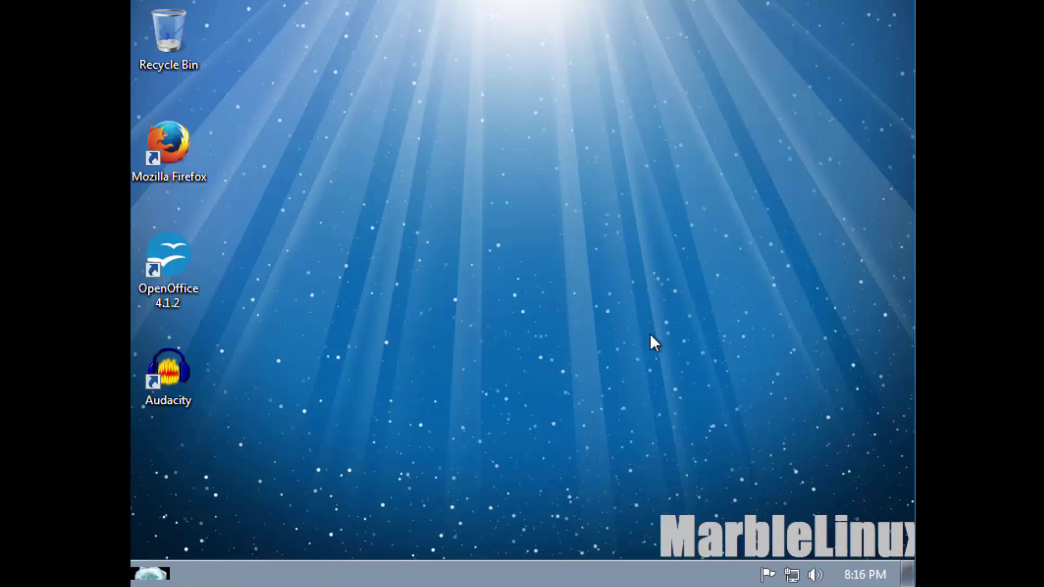
{"action": "left_click", "coordinate": [150, 574]}
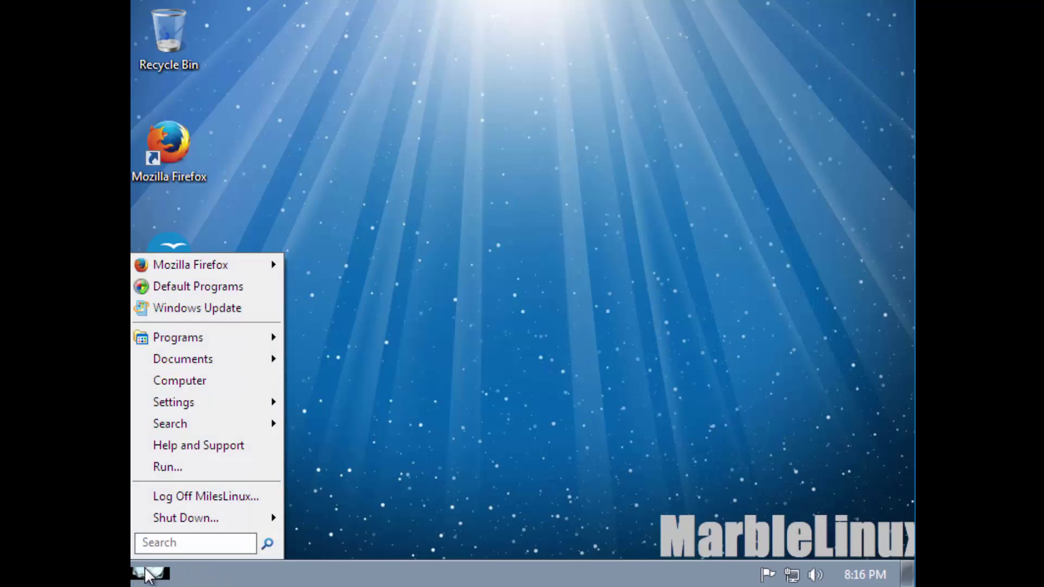
{"action": "left_click", "coordinate": [361, 195]}
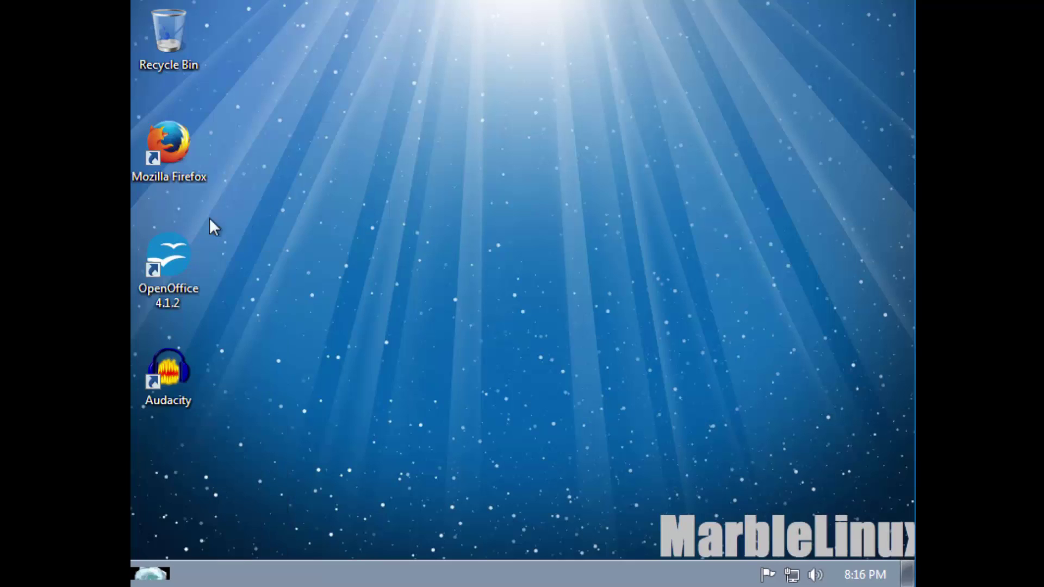
Launch OpenOffice 4.1.2 from the desktop, and open Command Prompt by searching for "command"
{"action": "double_click", "coordinate": [183, 251]}
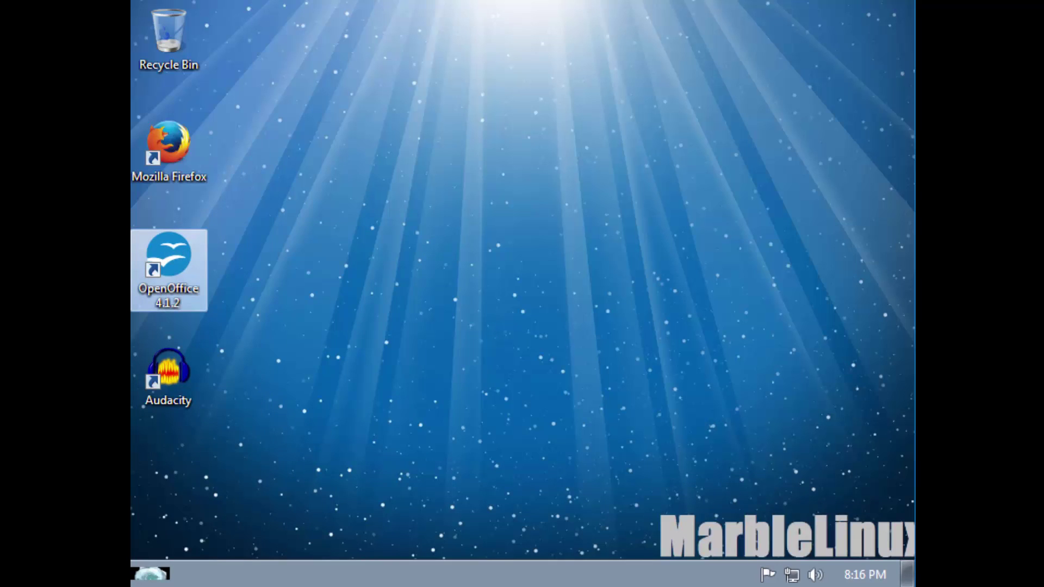
{"action": "left_click", "coordinate": [150, 574]}
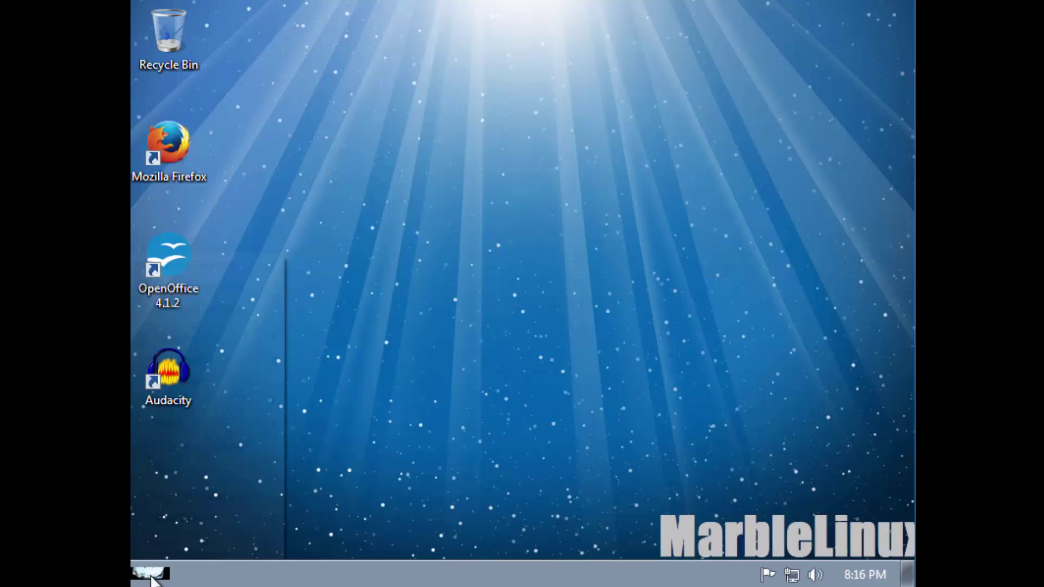
{"action": "left_click", "coordinate": [162, 544]}
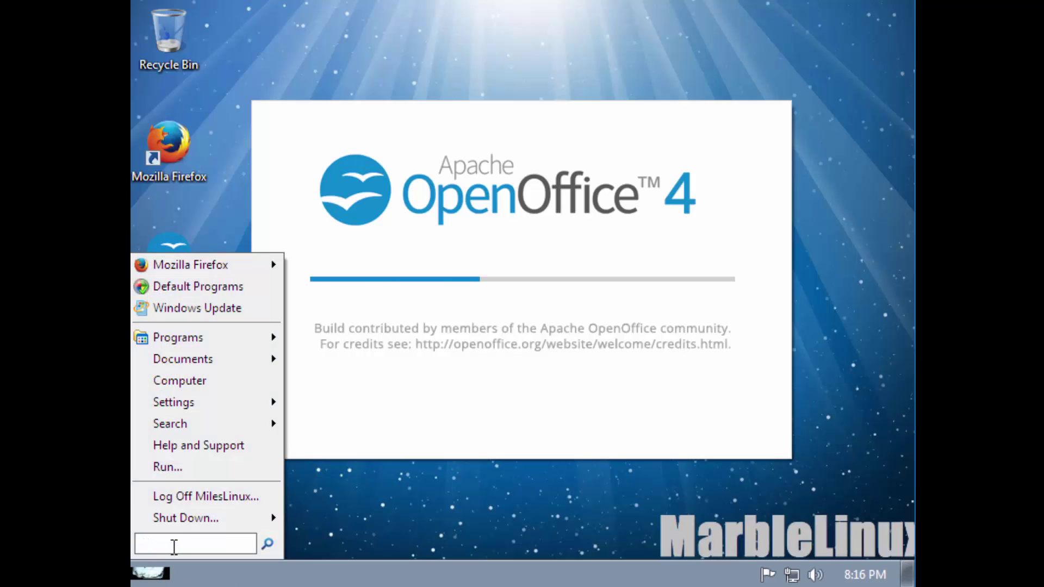
{"action": "type", "text": "command"}
{"action": "key", "text": "Return"}
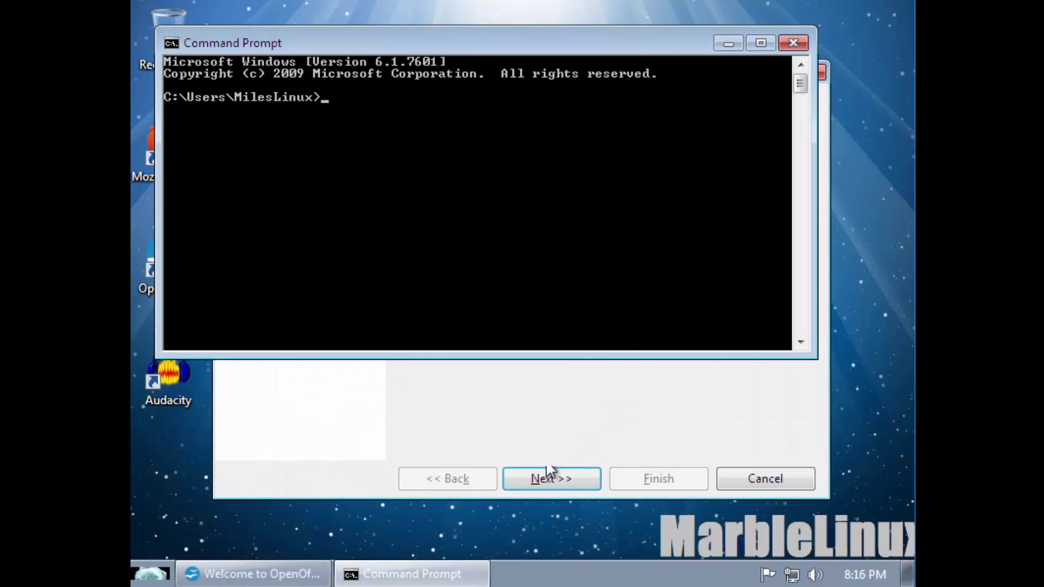
Reorder the taskbar so the Command Prompt button comes before the OpenOffice button
{"action": "mouse_move", "coordinate": [380, 576]}
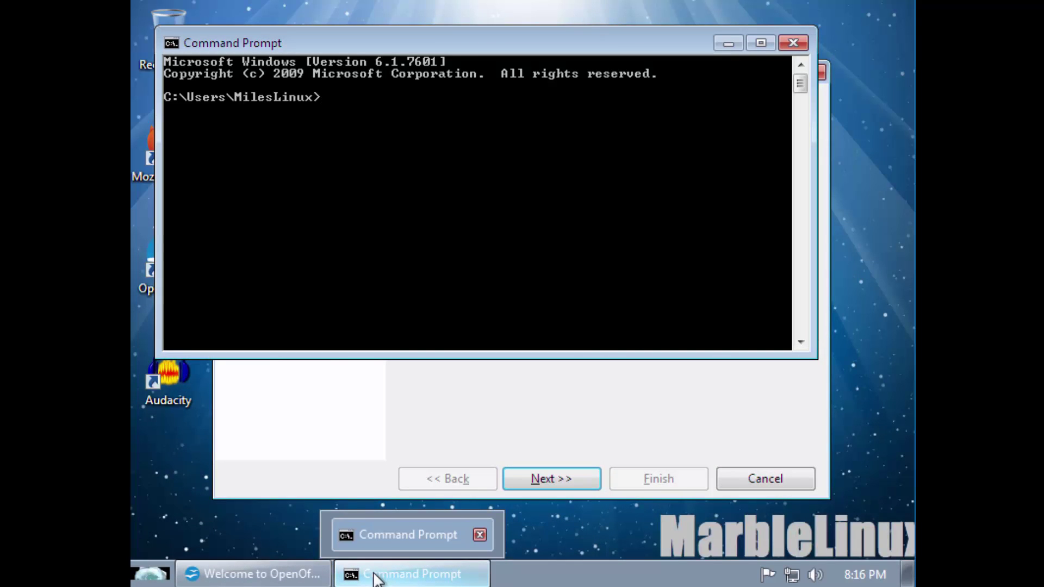
{"action": "left_click_drag", "start_coordinate": [375, 576], "coordinate": [223, 577]}
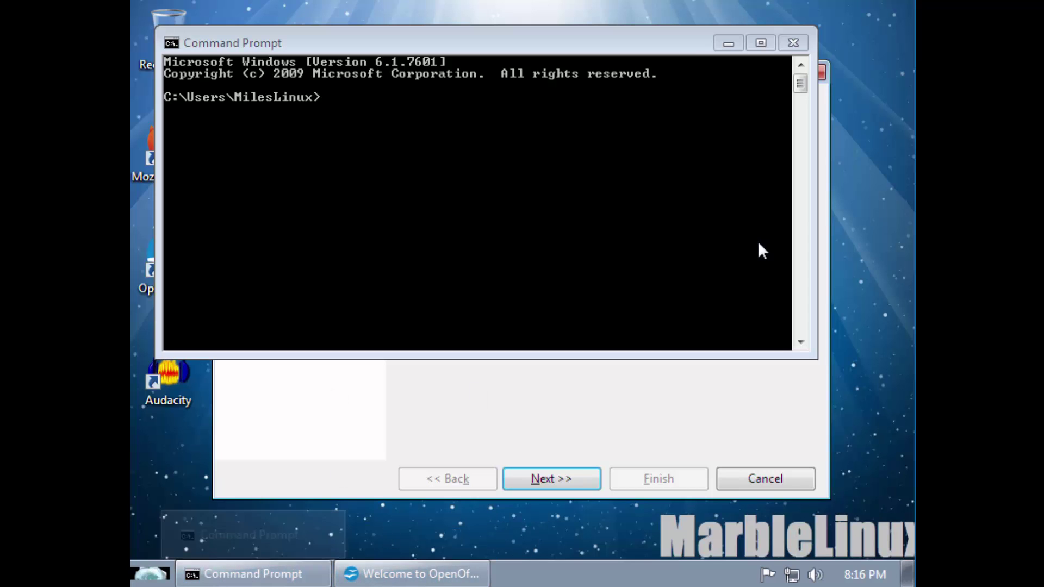
Clear the Command Prompt screen and create a folder named FolderOSecrets in the user folder with md
{"action": "left_click", "coordinate": [329, 98]}
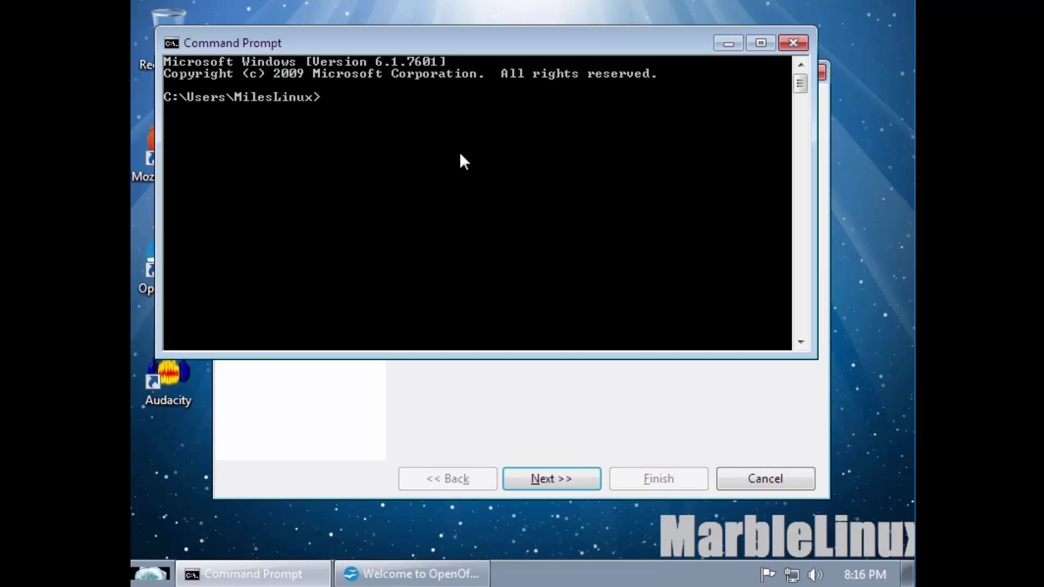
{"action": "type", "text": "cls"}
{"action": "key", "text": "Return"}
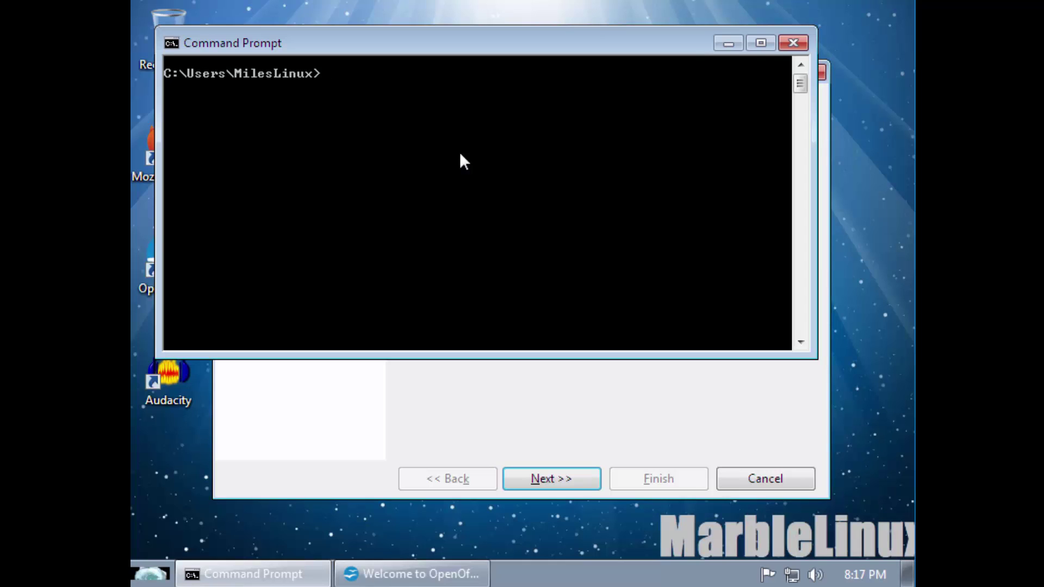
{"action": "type", "text": "md Folder0Secrets"}
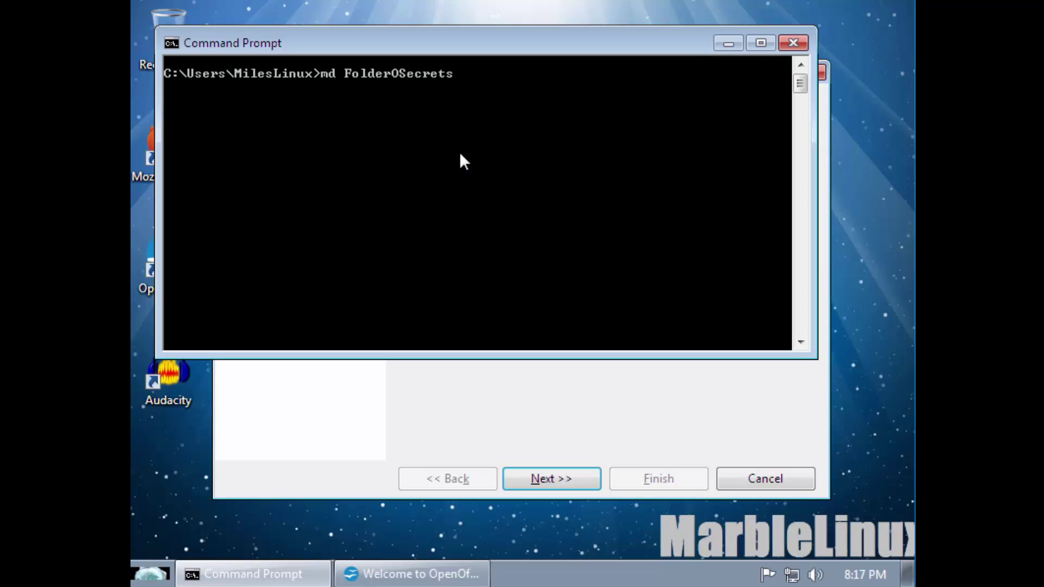
{"action": "key", "text": "Return"}
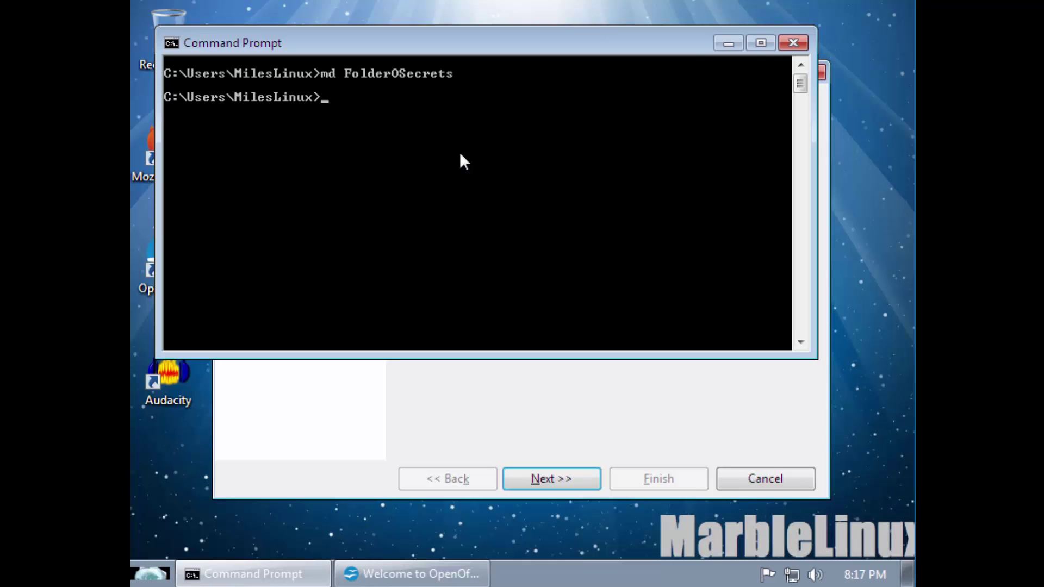
Run start FolderOSecrets to open the new folder in a file window
{"action": "type", "text": "start Folde"}
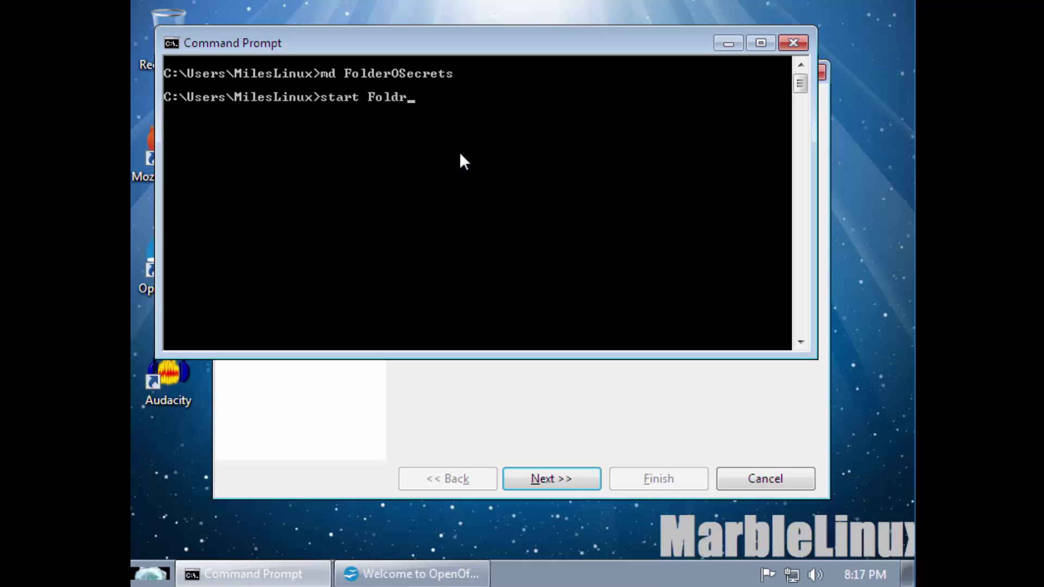
{"action": "key", "text": "BackSpace"}
{"action": "type", "text": "erOSer"}
{"action": "key", "text": "BackSpace"}
{"action": "type", "text": "crets"}
{"action": "key", "text": "Return"}
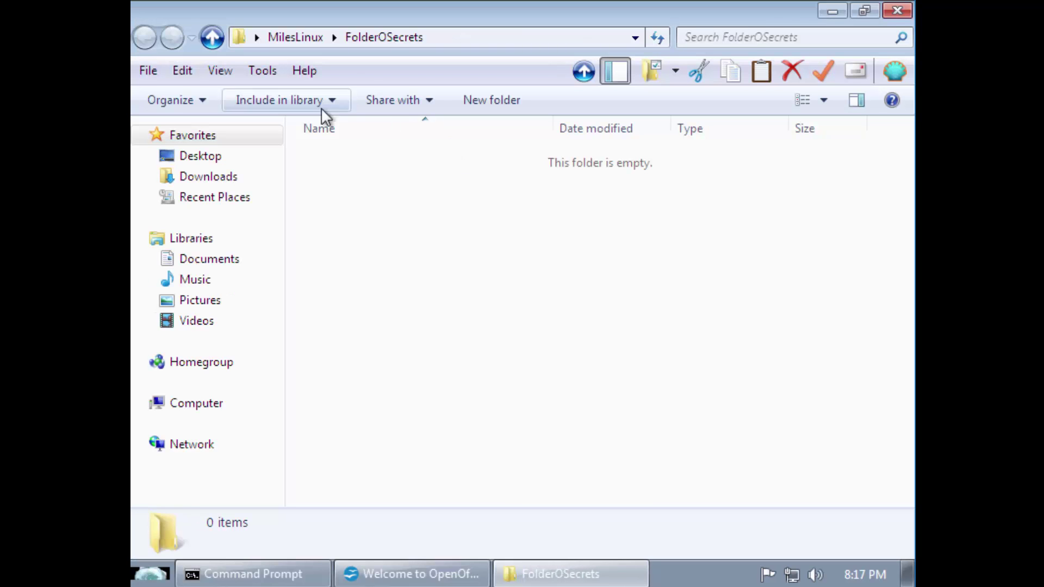
Create a new OpenDocument Text file inside the empty FolderOSecrets folder
{"action": "right_click", "coordinate": [735, 366]}
{"action": "left_click", "coordinate": [408, 348]}
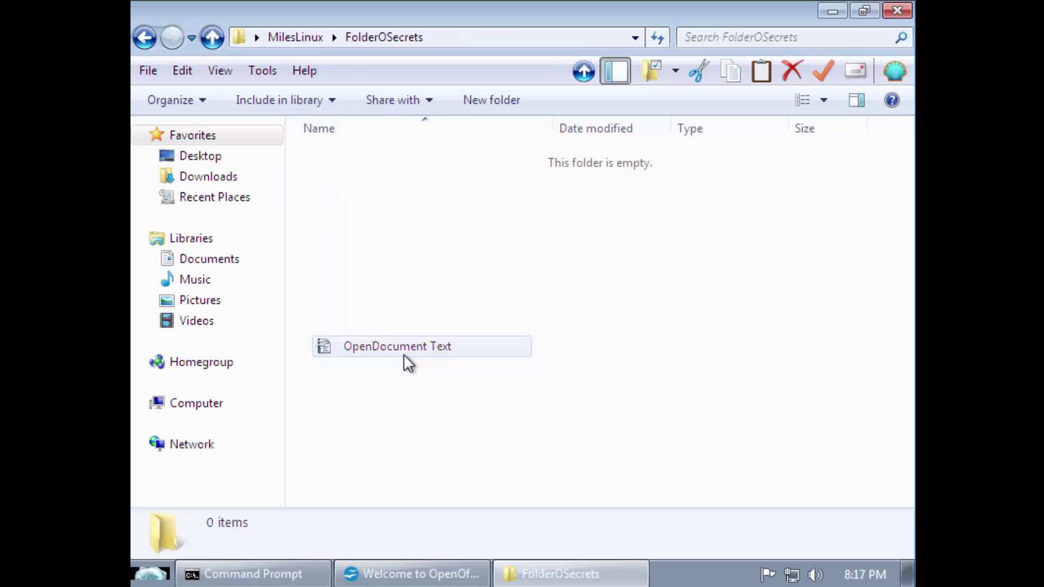
{"action": "mouse_move", "coordinate": [405, 581]}
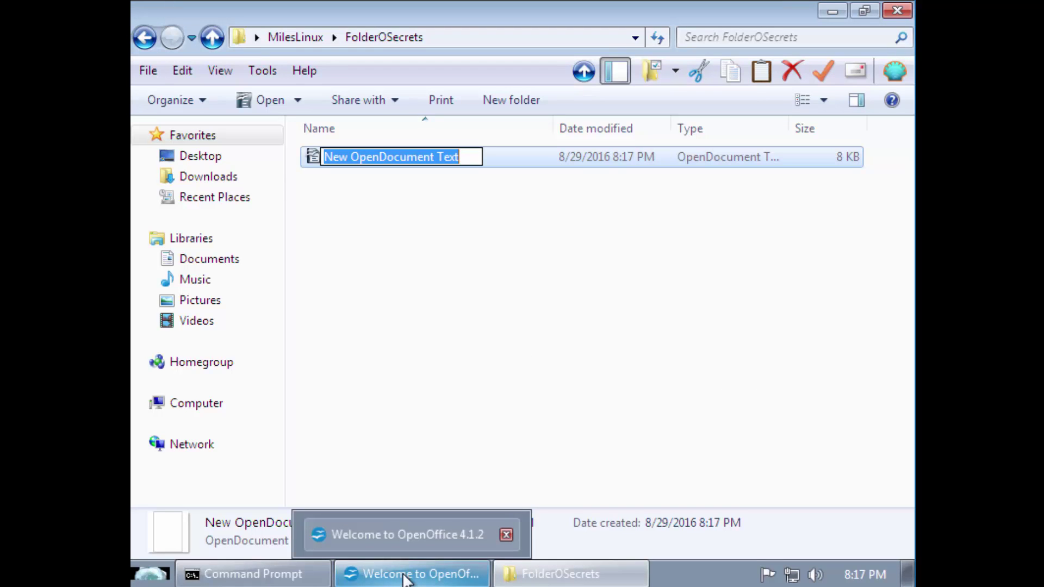
Name the new OpenDocument Text file -o- in the FolderOSecrets folder
{"action": "key", "text": "BackSpace"}
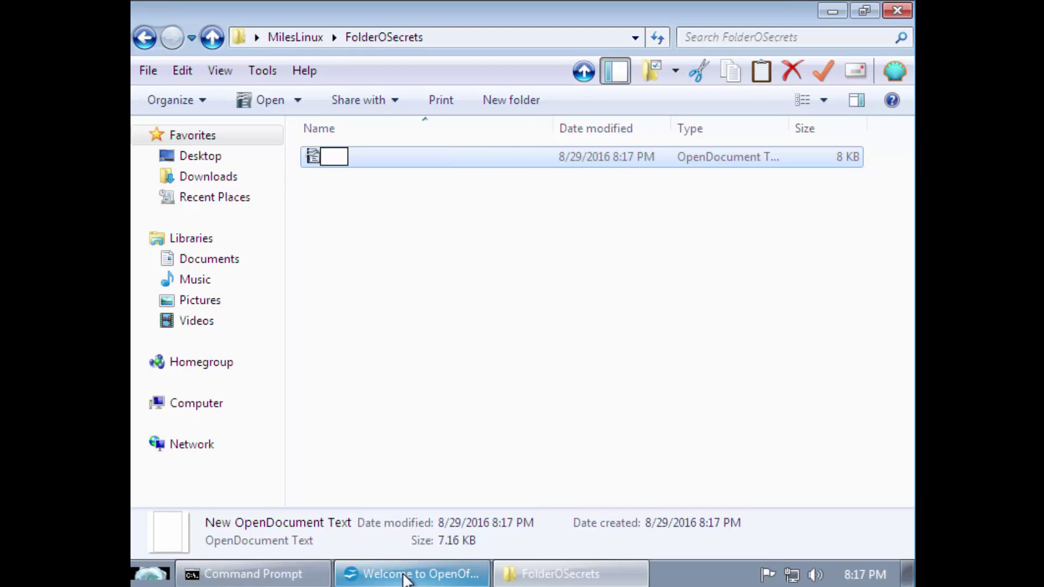
{"action": "key", "text": "colon"}
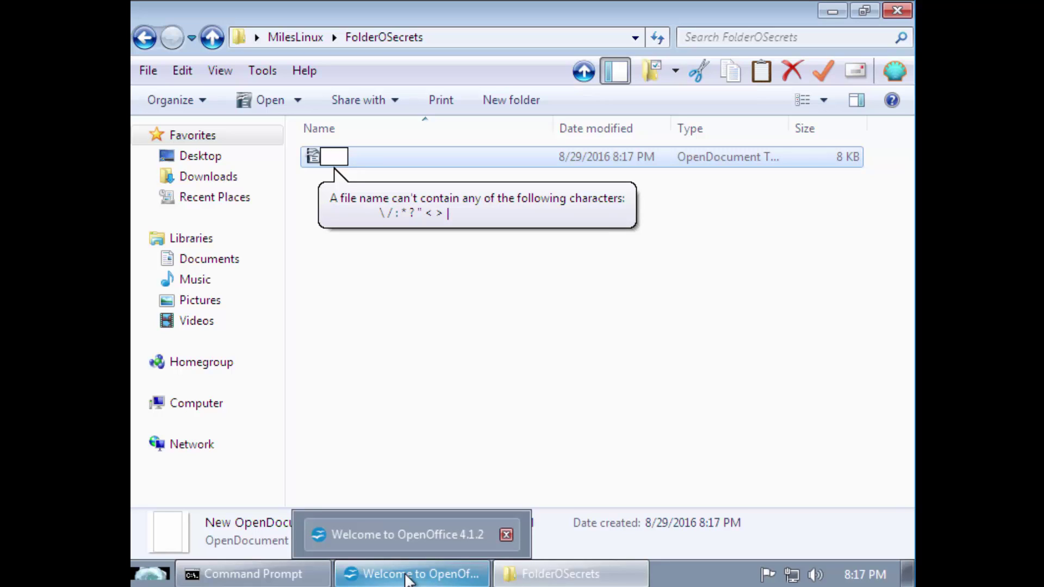
{"action": "type", "text": "-"}
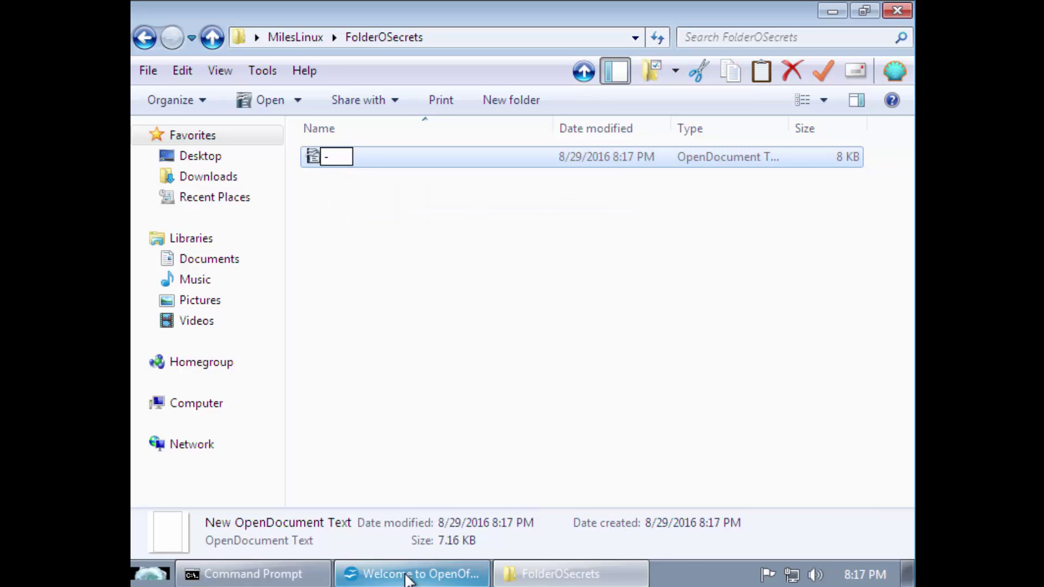
{"action": "type", "text": "o-"}
{"action": "key", "text": "Return"}
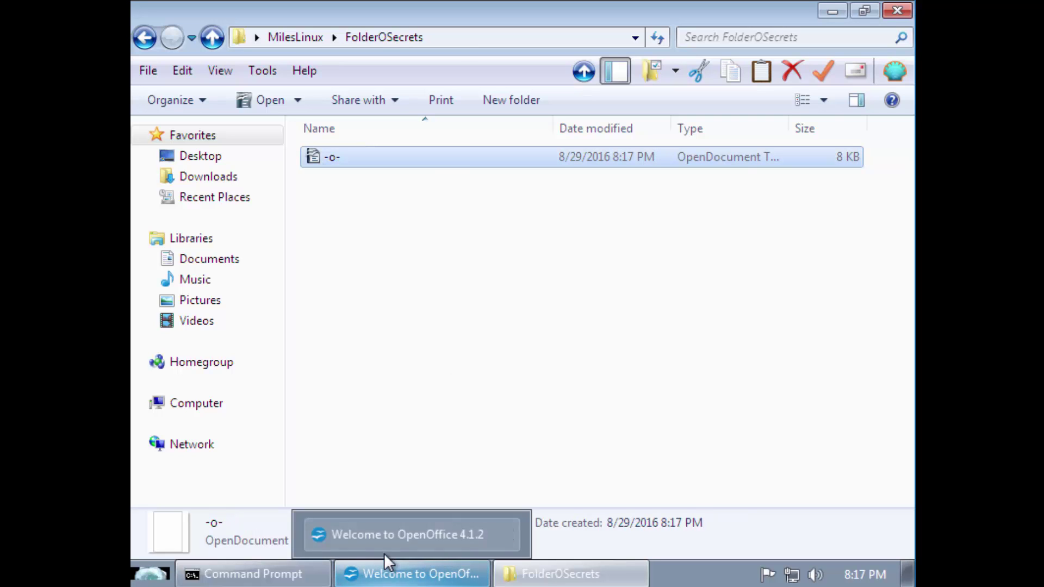
Complete the OpenOffice 4.1.2 welcome wizard and close the OpenOffice start window
{"action": "left_click", "coordinate": [395, 575]}
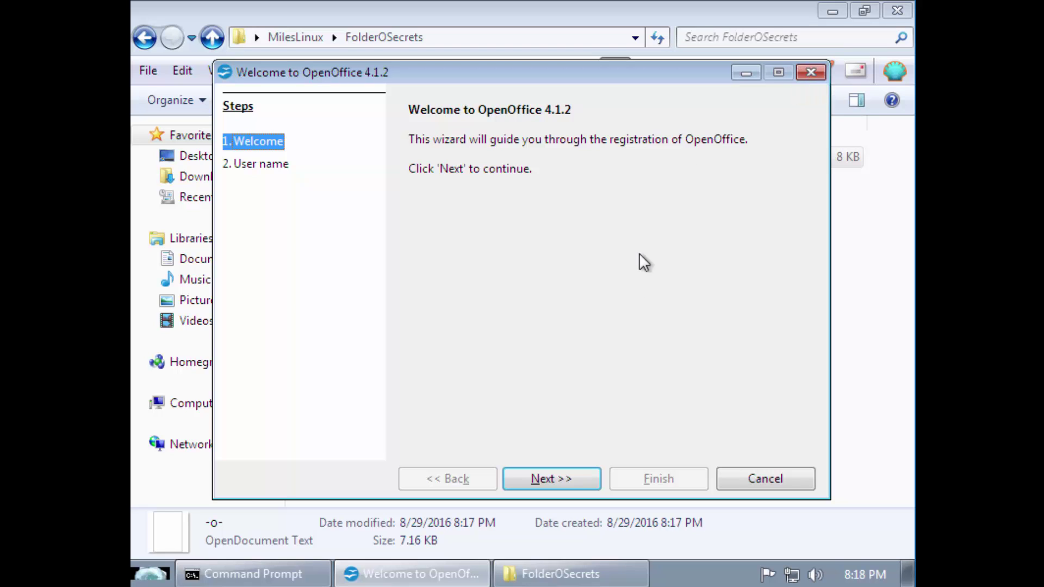
{"action": "left_click", "coordinate": [546, 481]}
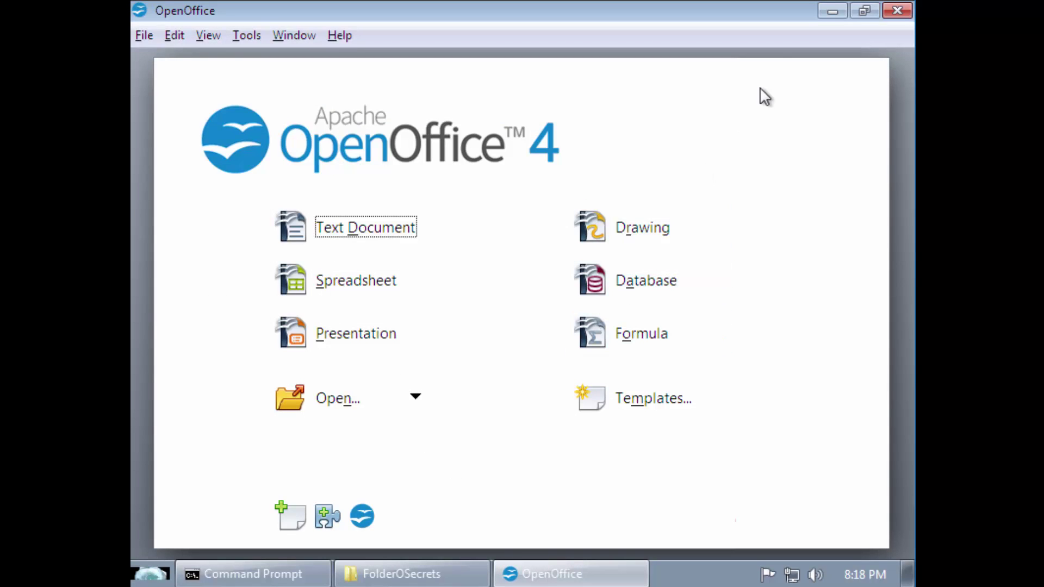
{"action": "left_click", "coordinate": [896, 11]}
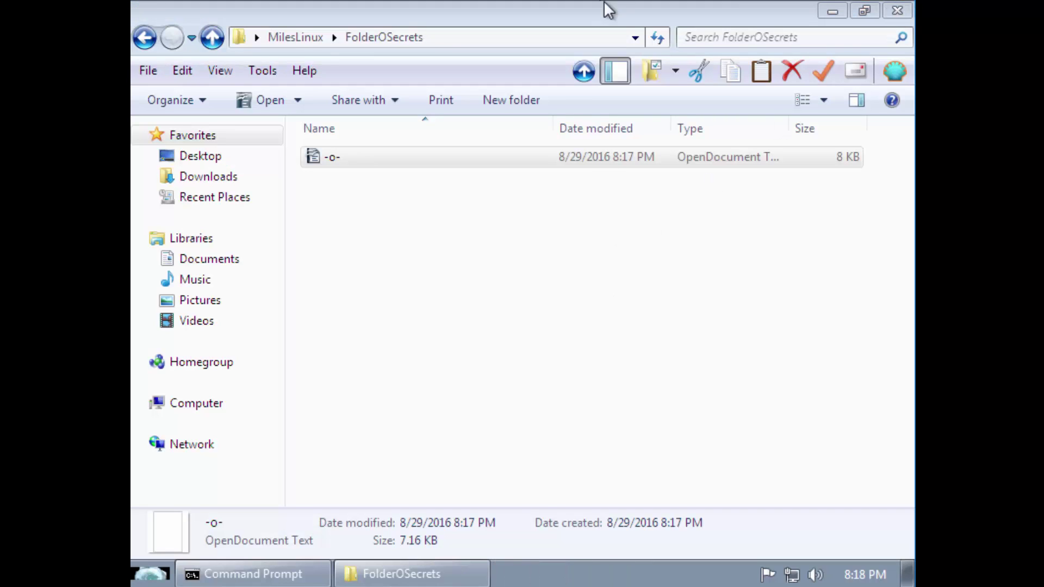
Open the -o- file from FolderOSecrets in OpenOffice Writer and enter -o- as its text
{"action": "double_click", "coordinate": [566, 156]}
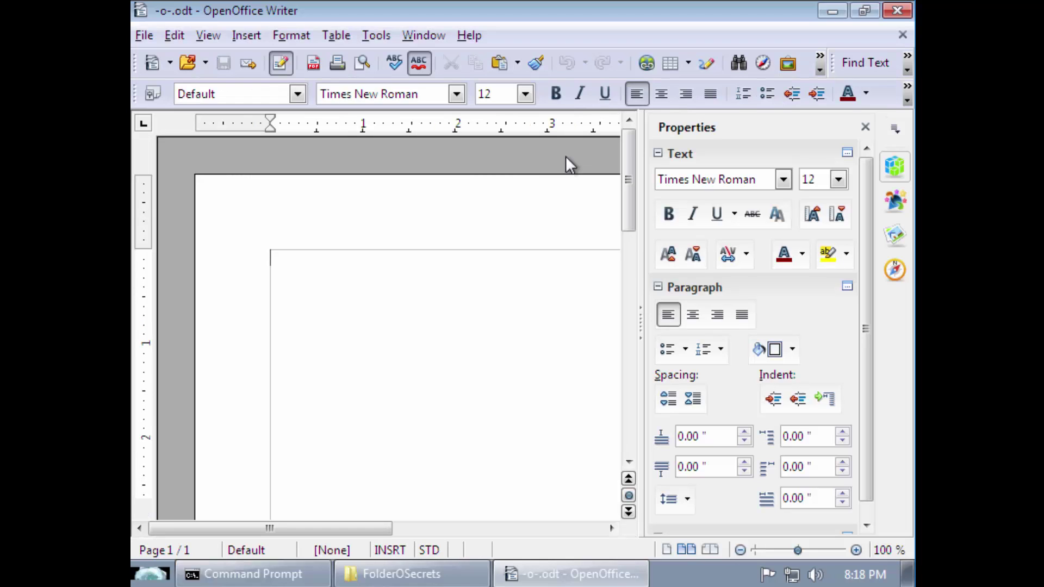
{"action": "type", "text": "-o-"}
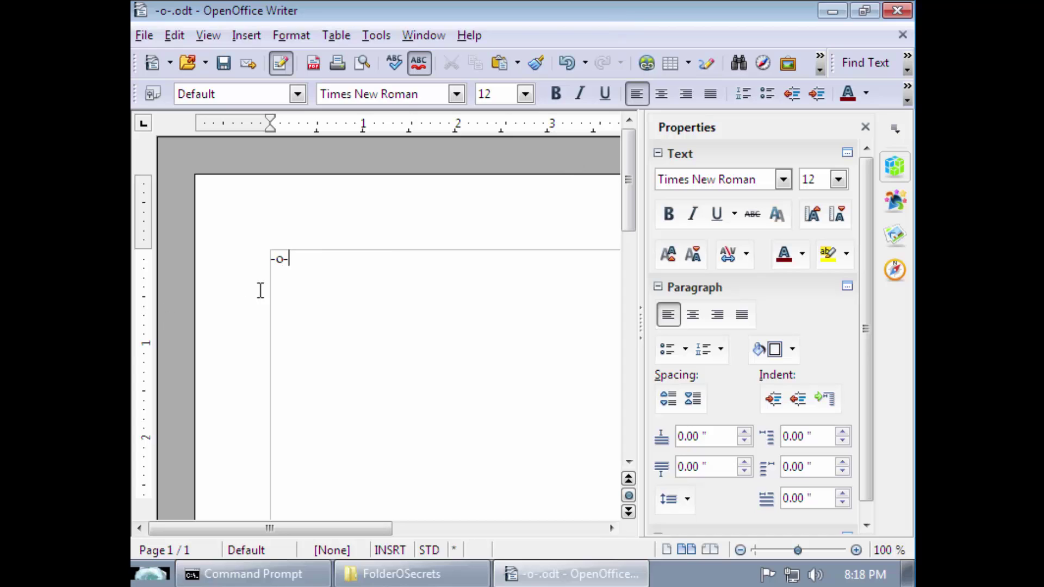
Copy the -o- text and paste it repeatedly to build a continuous chain of the pattern running past the first line
{"action": "left_click_drag", "start_coordinate": [229, 265], "coordinate": [280, 261]}
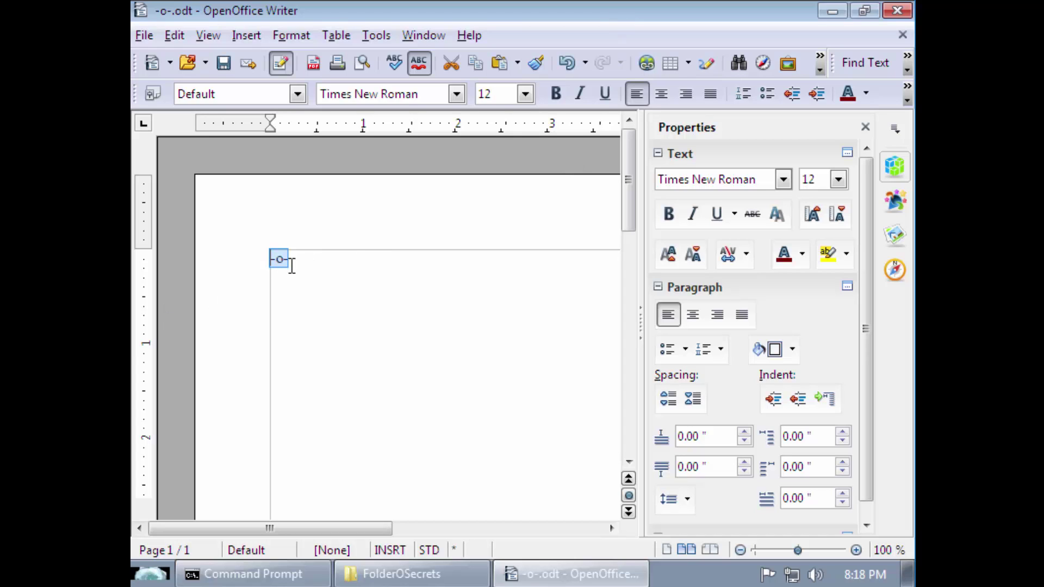
{"action": "key", "text": "ctrl+c"}
{"action": "key", "text": "ctrl+v"}
{"action": "key", "text": "ctrl+v"}
{"action": "key", "text": "ctrl+v"}
{"action": "key", "text": "ctrl+v"}
{"action": "key", "text": "ctrl+v"}
{"action": "key", "text": "ctrl+v"}
{"action": "key", "text": "ctrl+v"}
{"action": "key", "text": "ctrl+v"}
{"action": "key", "text": "ctrl+v"}
{"action": "key", "text": "ctrl+v"}
{"action": "key", "text": "ctrl+v"}
{"action": "key", "text": "ctrl+v"}
{"action": "key", "text": "ctrl+v"}
{"action": "key", "text": "ctrl+v"}
{"action": "key", "text": "ctrl+v"}
{"action": "key", "text": "ctrl+v"}
{"action": "key", "text": "ctrl+v"}
{"action": "key", "text": "ctrl+v"}
{"action": "key", "text": "ctrl+v"}
{"action": "key", "text": "ctrl+v"}
{"action": "key", "text": "ctrl+v"}
{"action": "key", "text": "ctrl+v"}
{"action": "key", "text": "ctrl+v"}
{"action": "key", "text": "ctrl+v"}
{"action": "key", "text": "ctrl+v"}
{"action": "key", "text": "ctrl+v"}
{"action": "key", "text": "ctrl+v"}
{"action": "key", "text": "ctrl+v"}
{"action": "key", "text": "ctrl+v"}
{"action": "key", "text": "ctrl+v"}
{"action": "key", "text": "ctrl+v"}
{"action": "key", "text": "ctrl+v"}
{"action": "key", "text": "ctrl+v"}
{"action": "key", "text": "ctrl+v"}
{"action": "key", "text": "ctrl+v"}
{"action": "key", "text": "ctrl+v"}
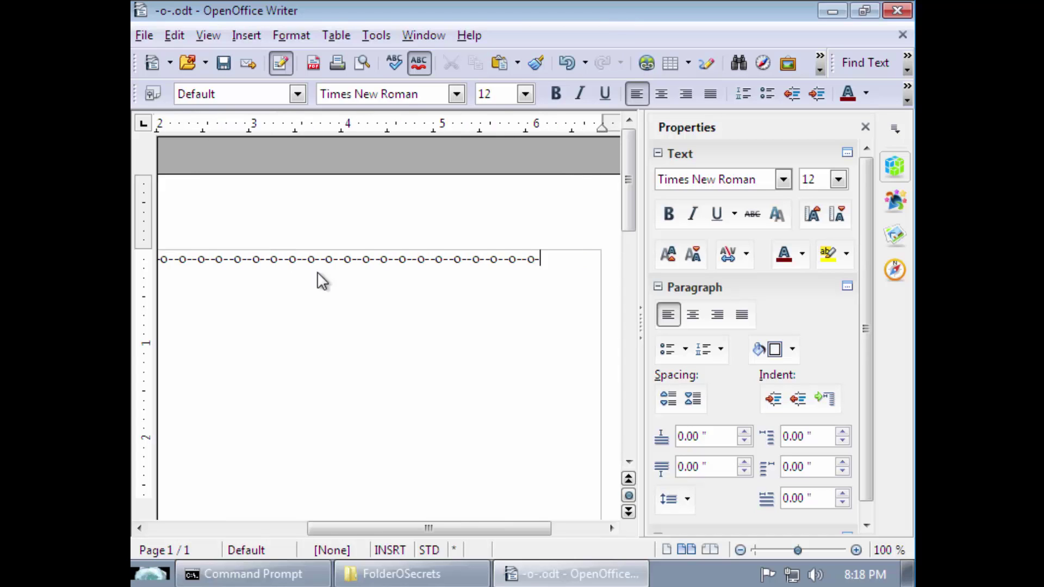
Select the entire -o- chain in the document
{"action": "key", "text": "ctrl+a"}
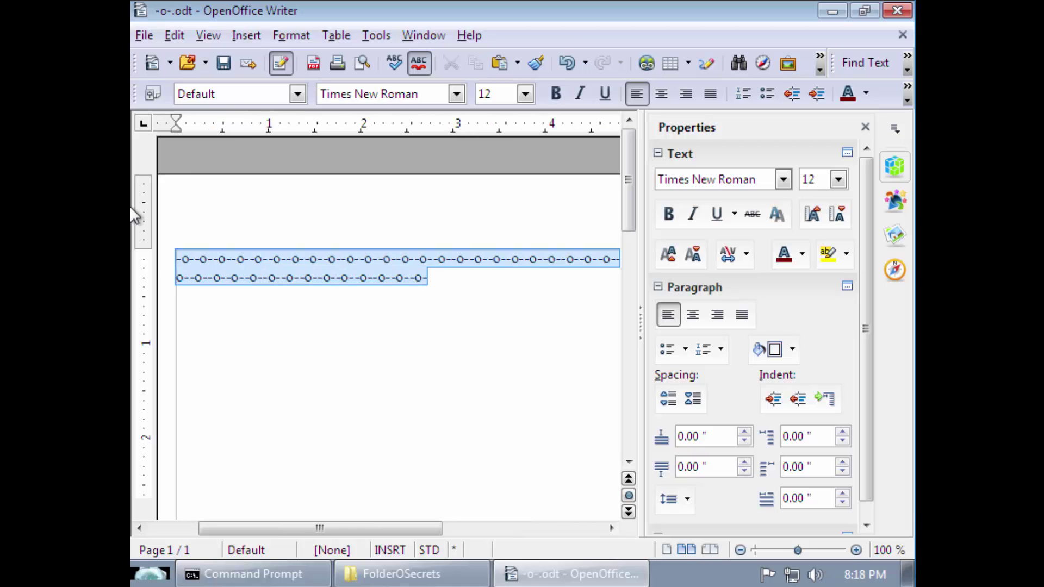